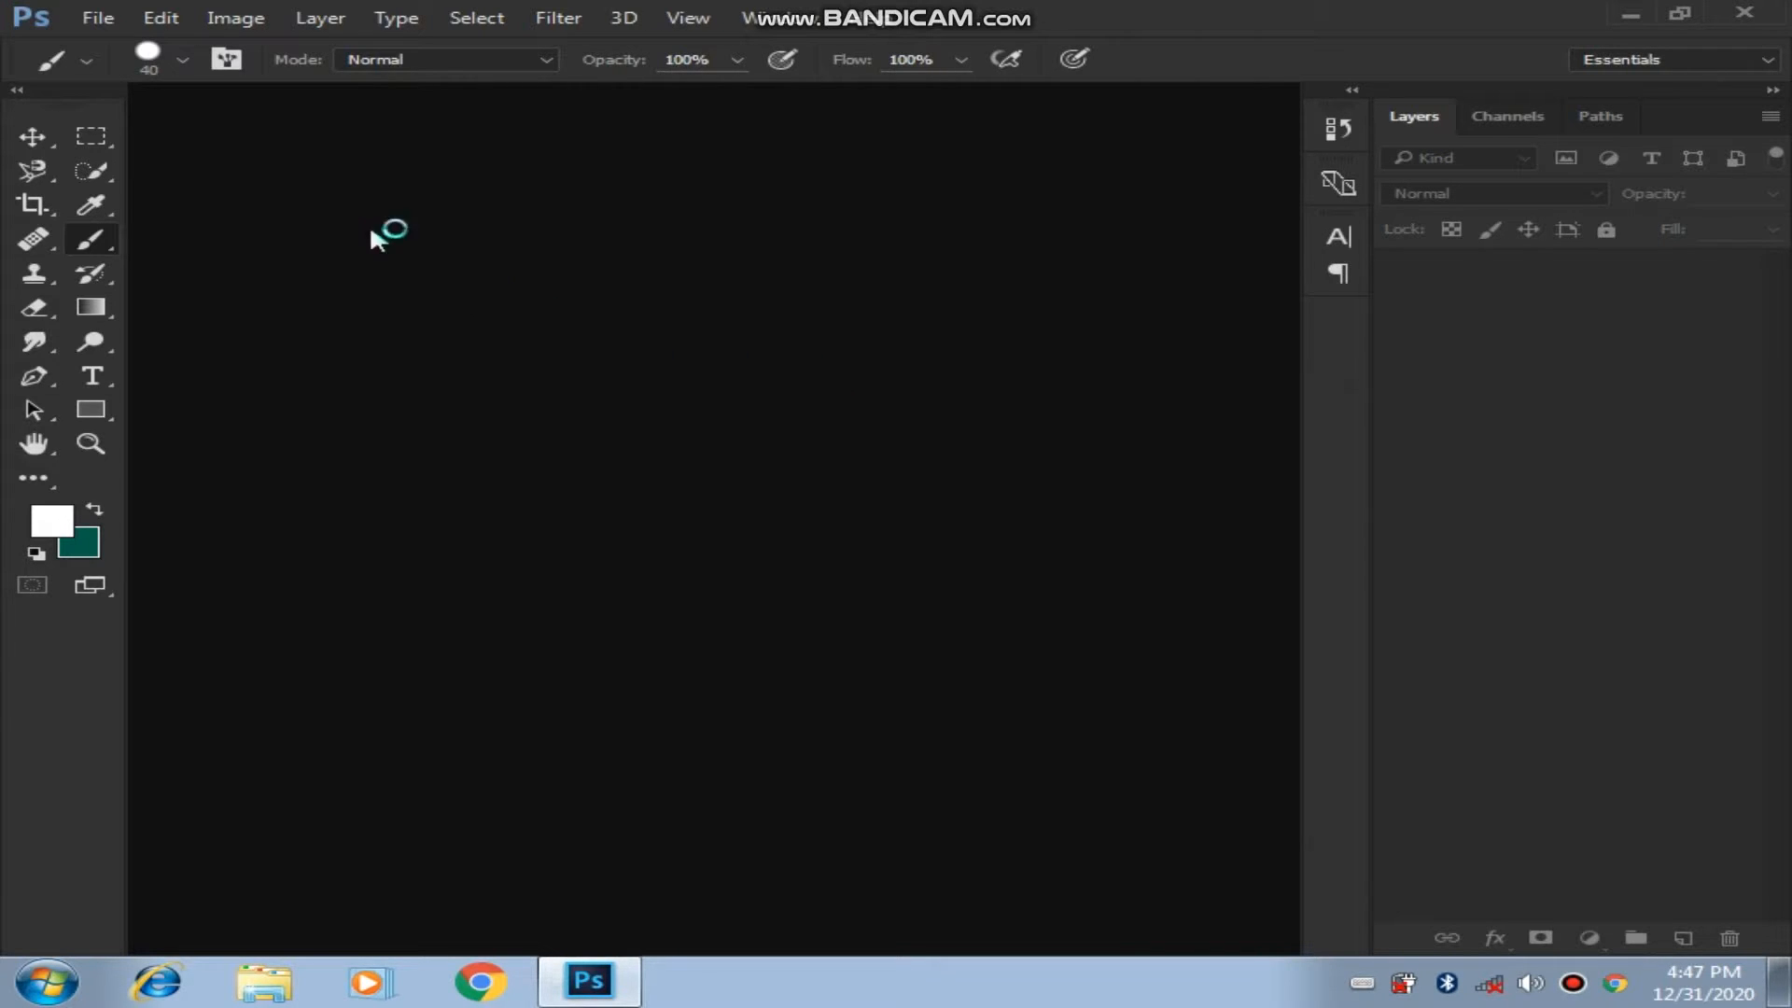
Open the JPEG whose name ends in 4bmtMXGuVqo-unsplash from the Desktop.
drag(111, 26, 152, 78)
click(892, 447)
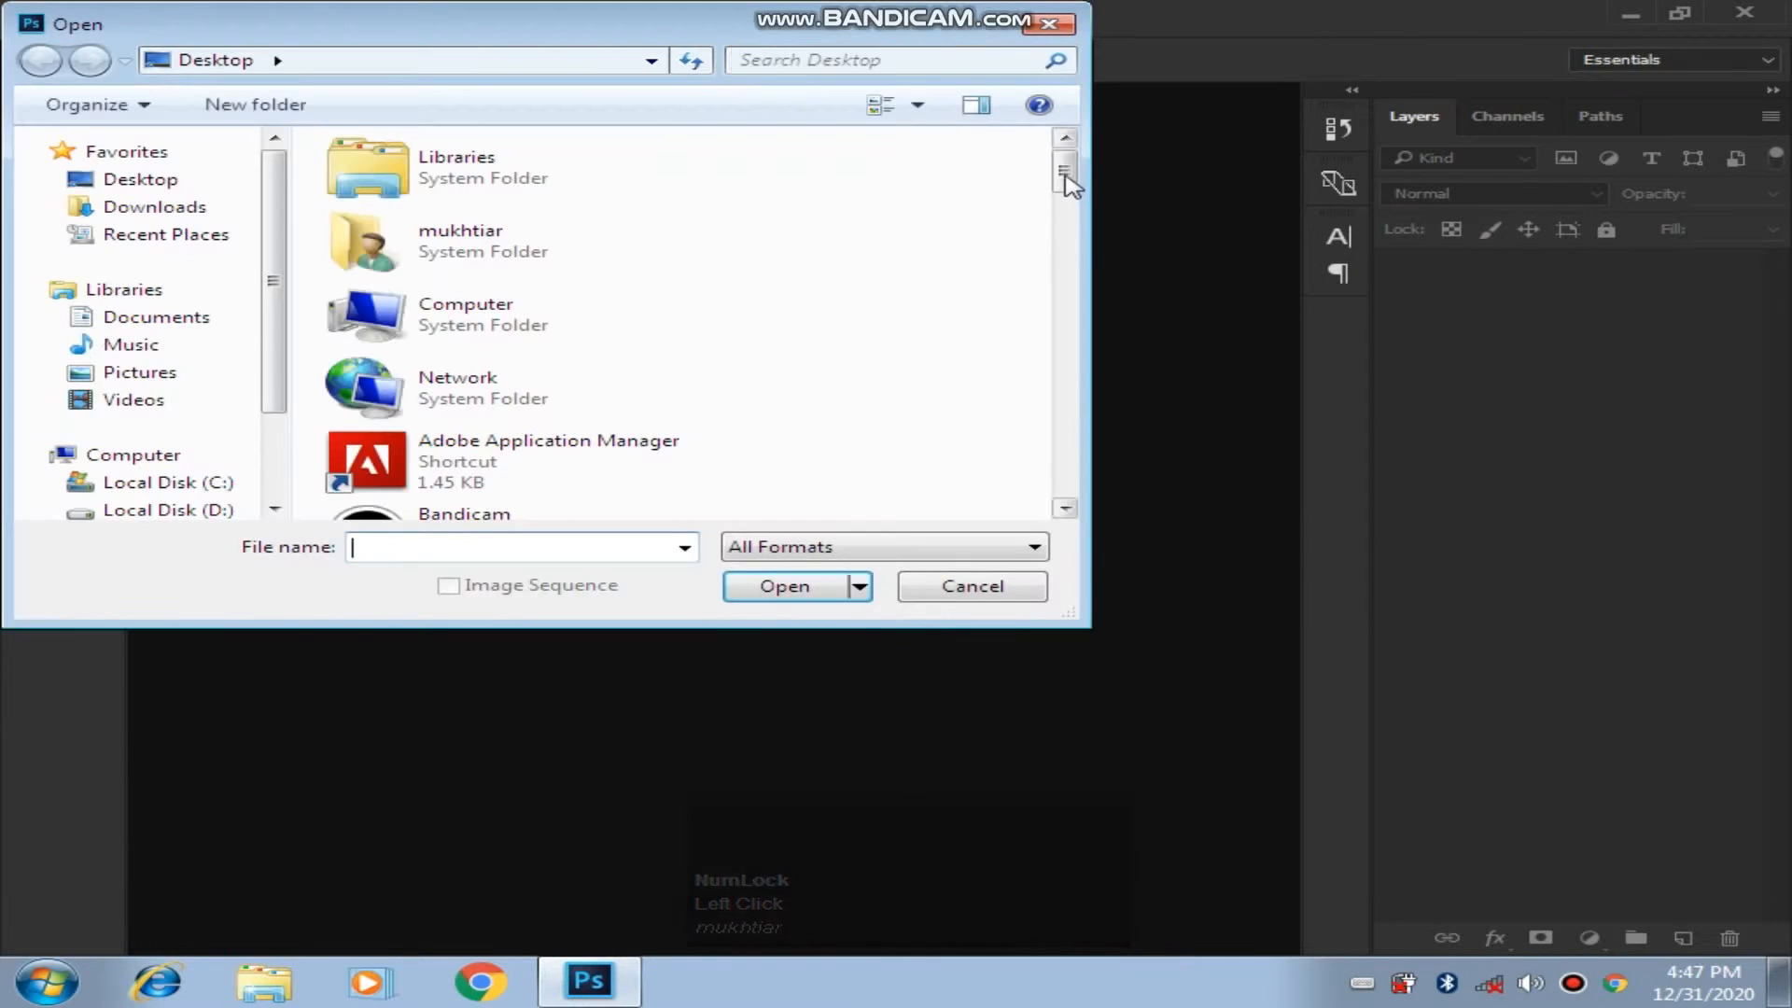
drag(1063, 174, 822, 291)
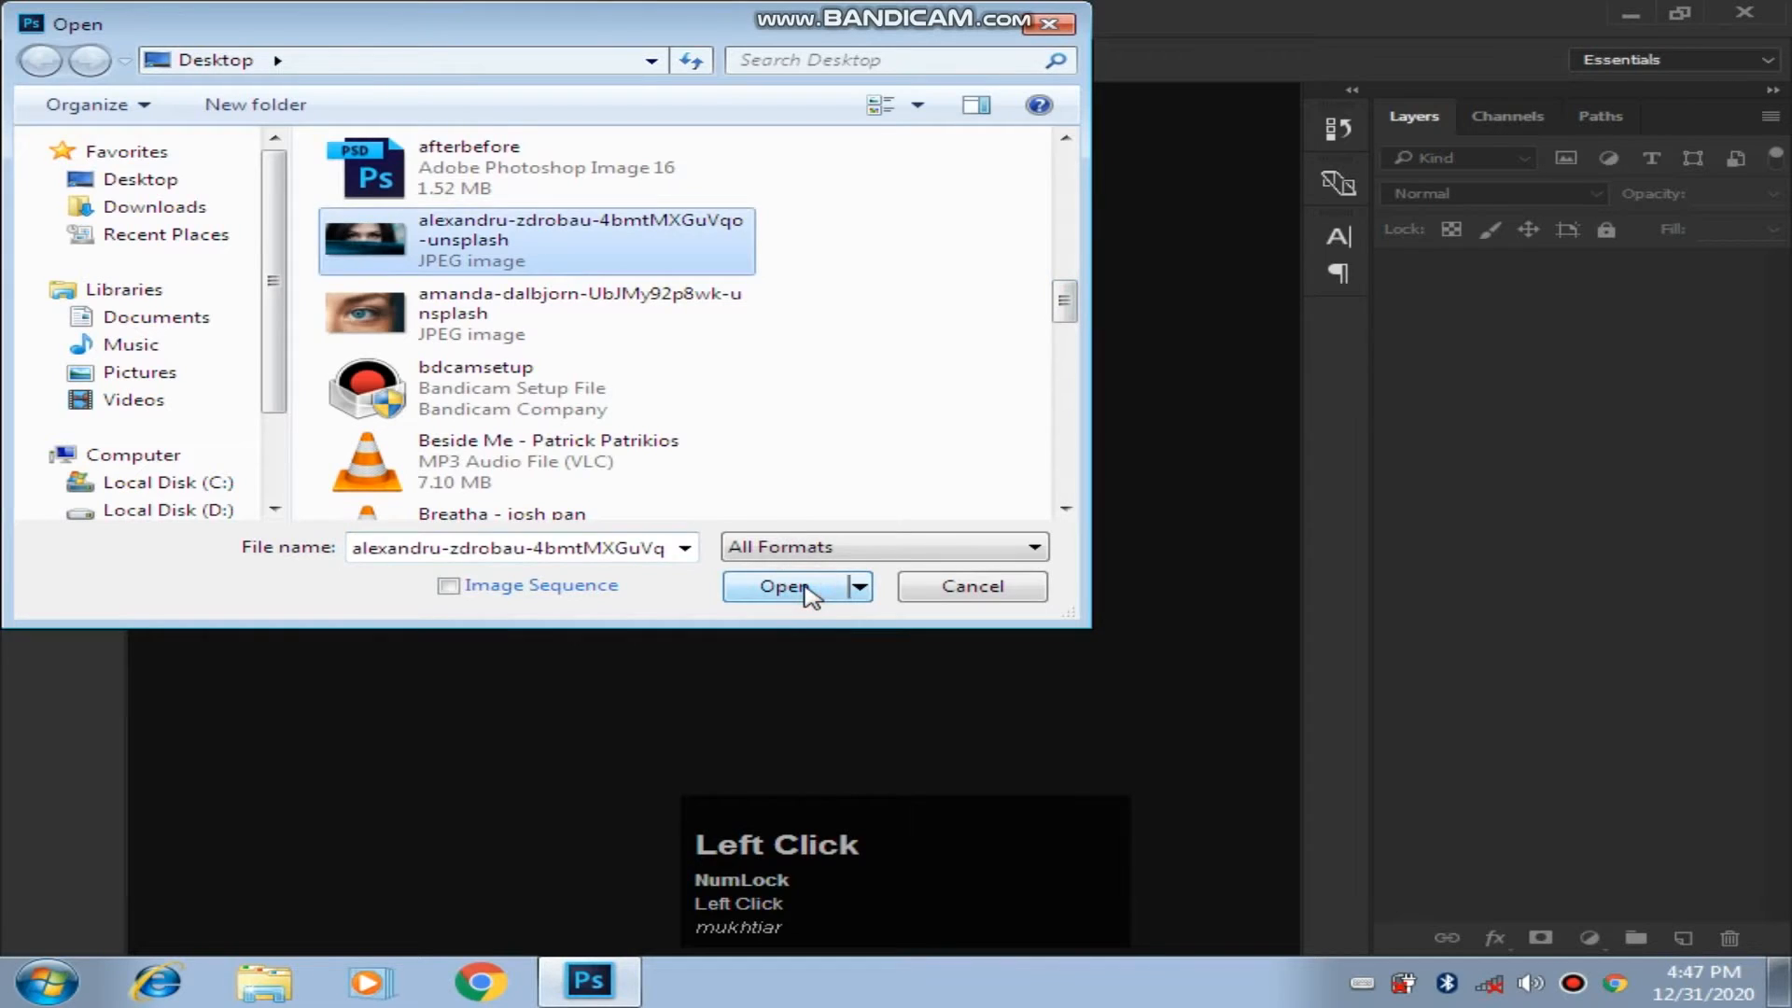
click(805, 588)
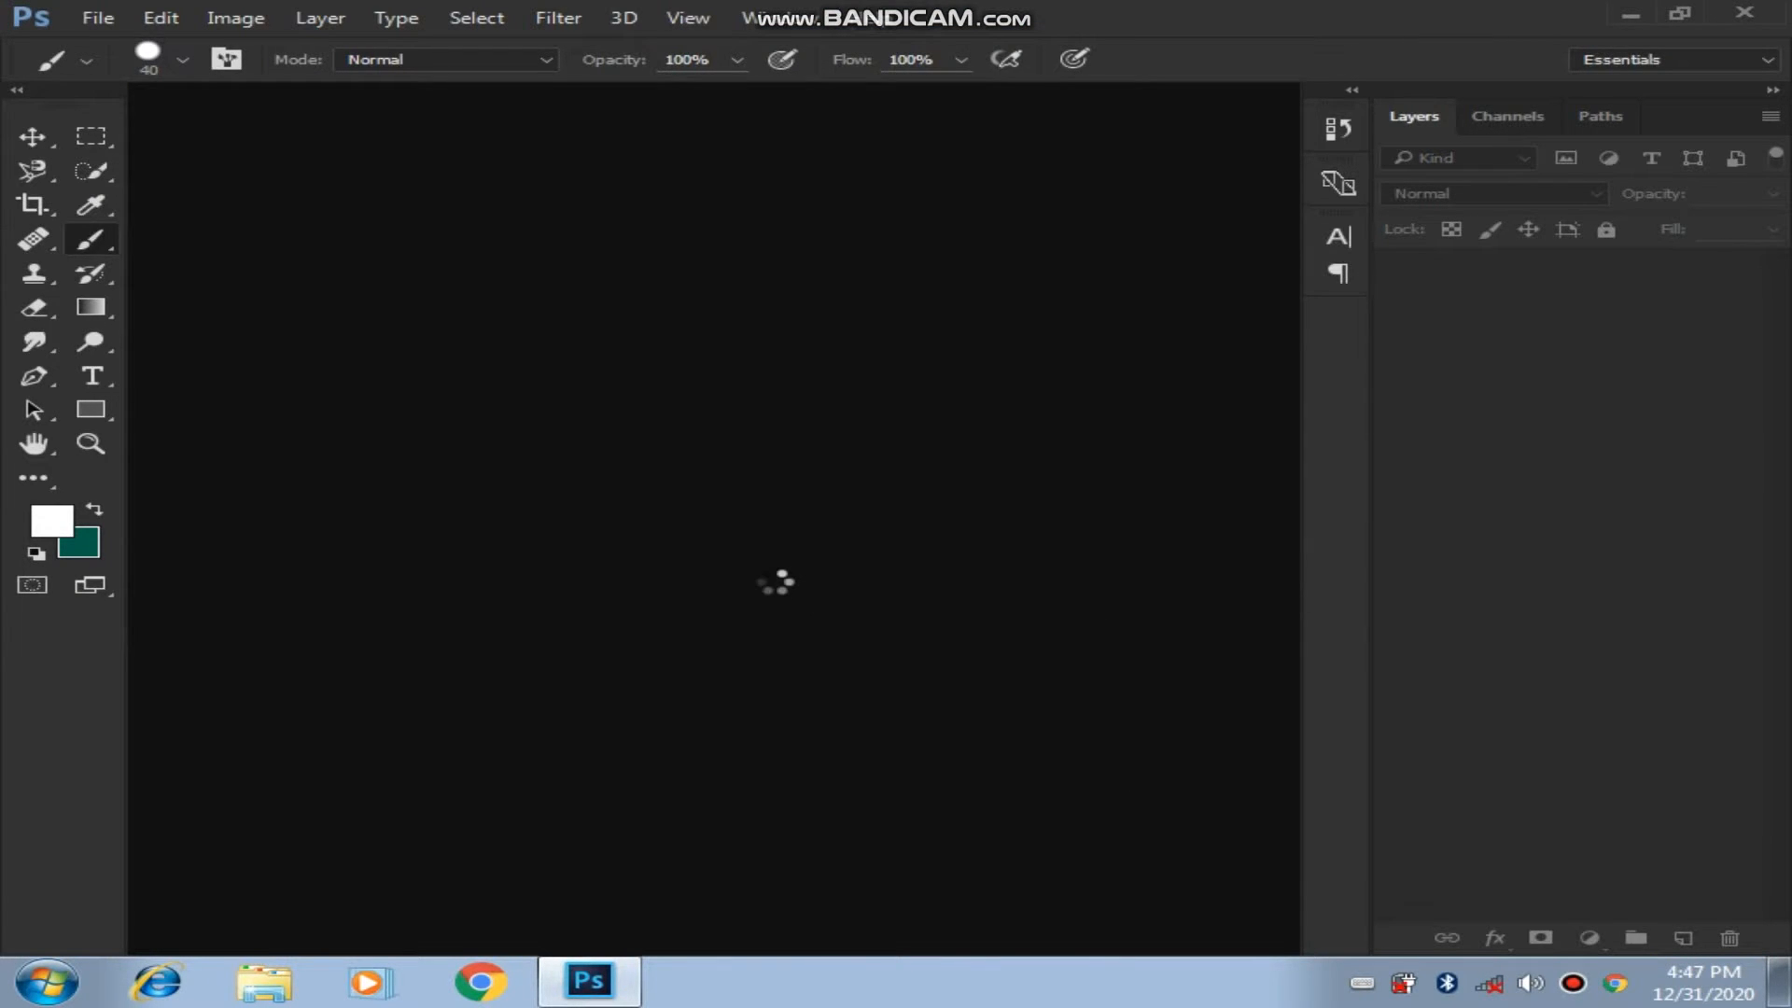
Duplicate the Background layer of the eye photo onto a new layer.
key(ctrl)
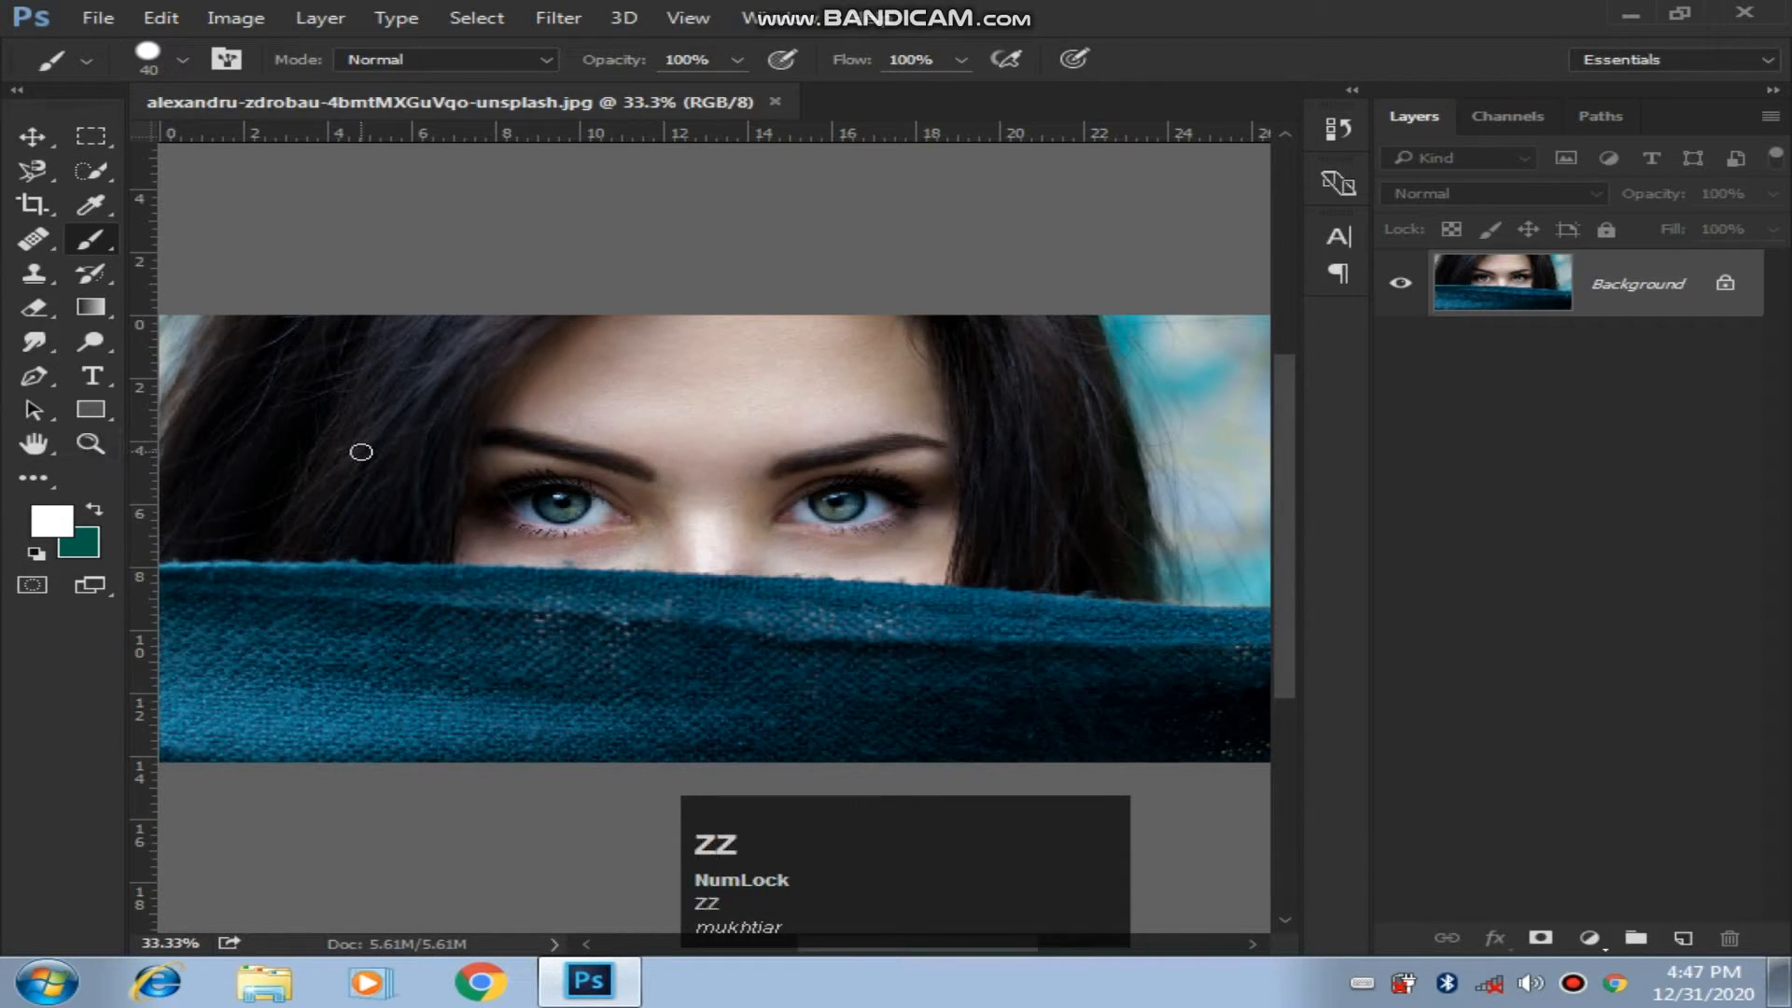
key(z)
key(z)
key(z)
key(z)
key(z)
key(z)
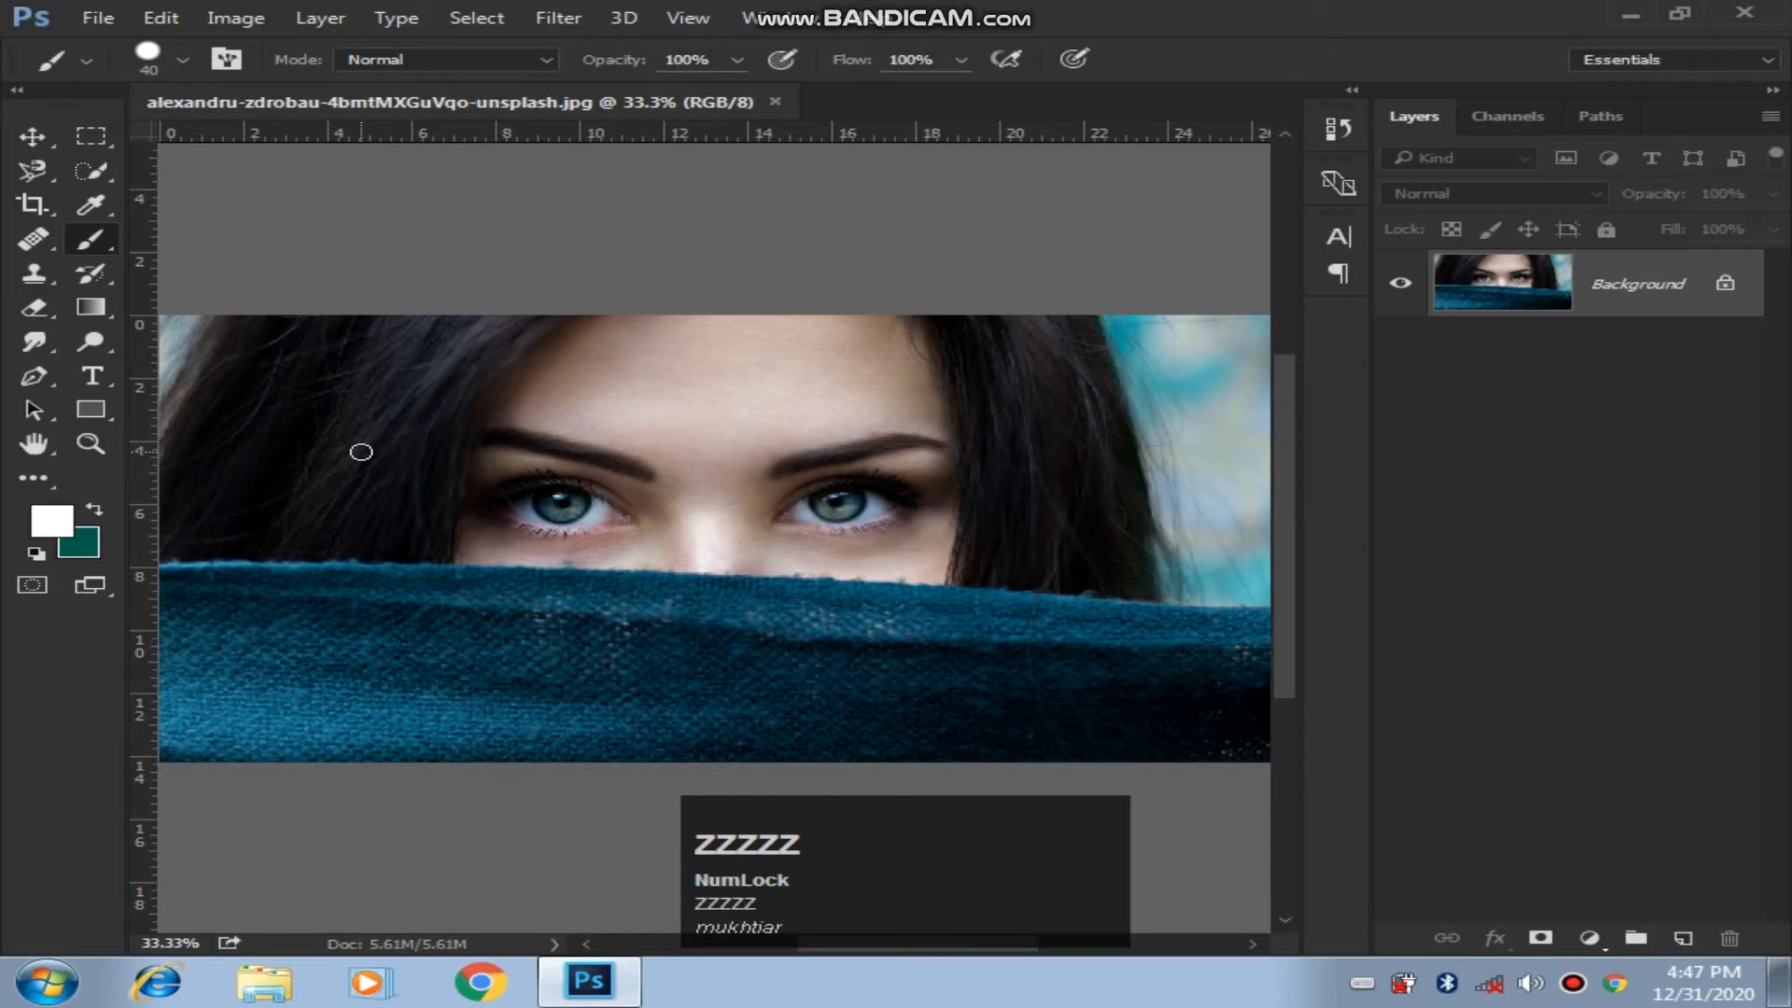
click(91, 442)
drag(1005, 411, 427, 588)
drag(1163, 407, 760, 662)
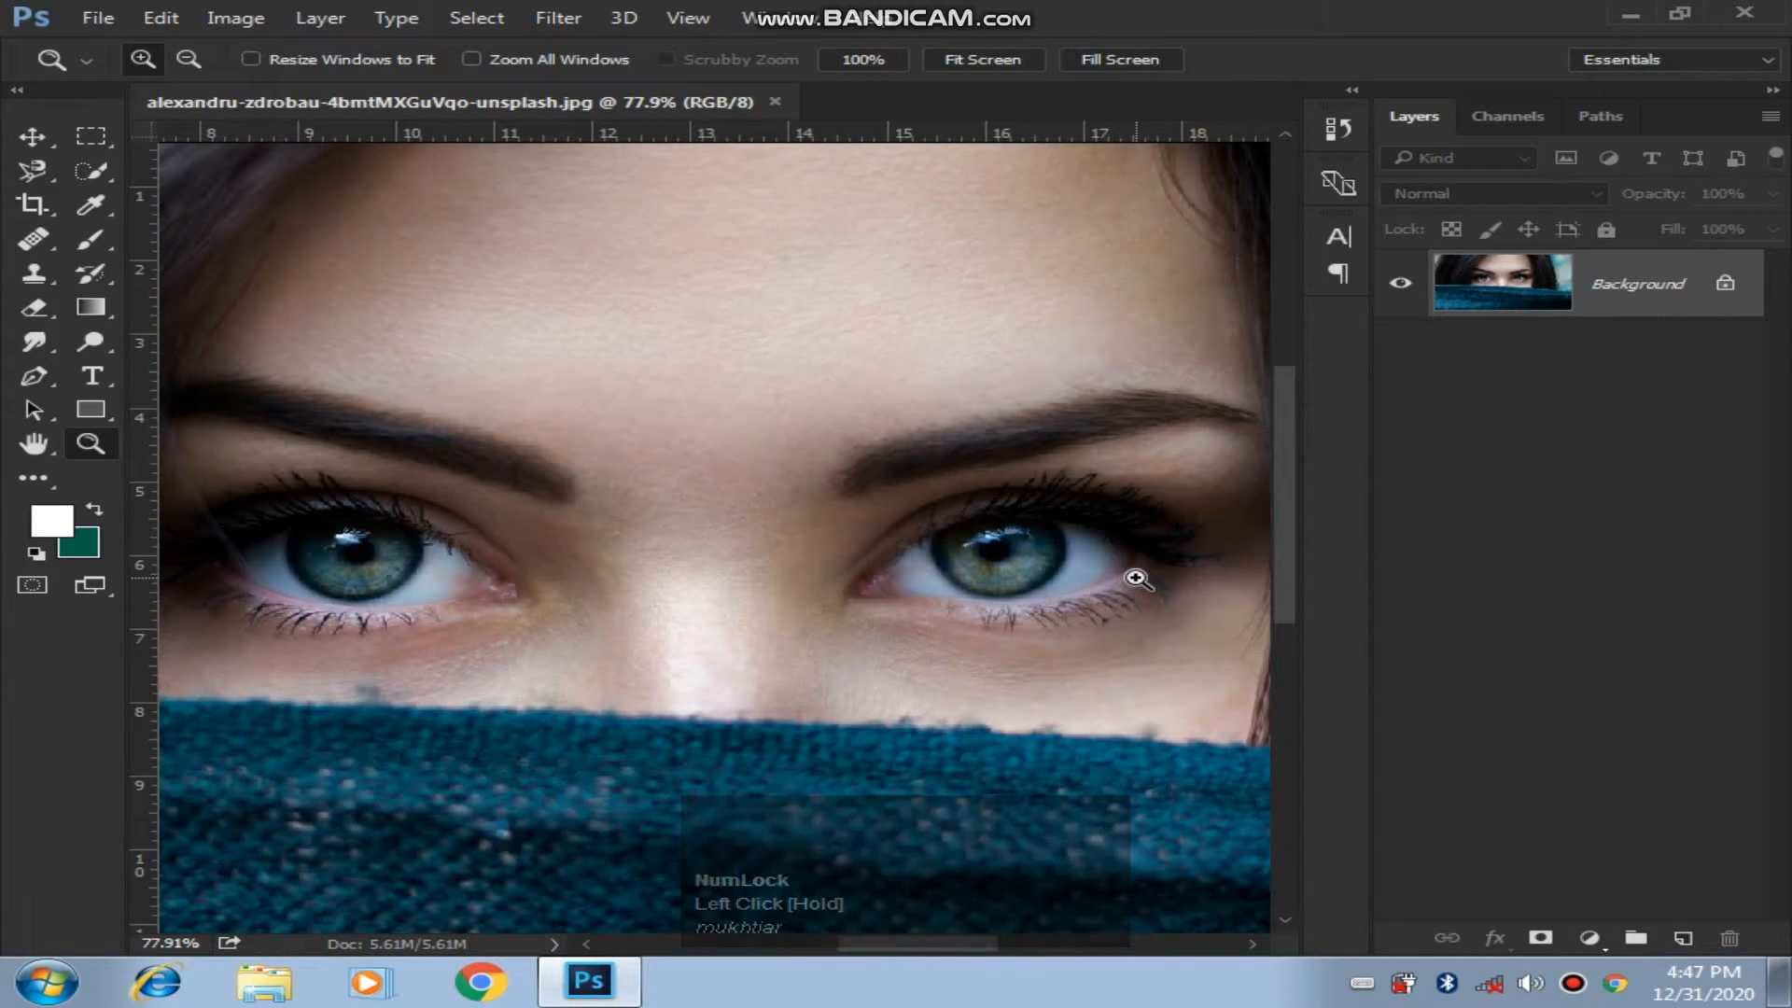
key(ctrl)
key(ctrl+j)
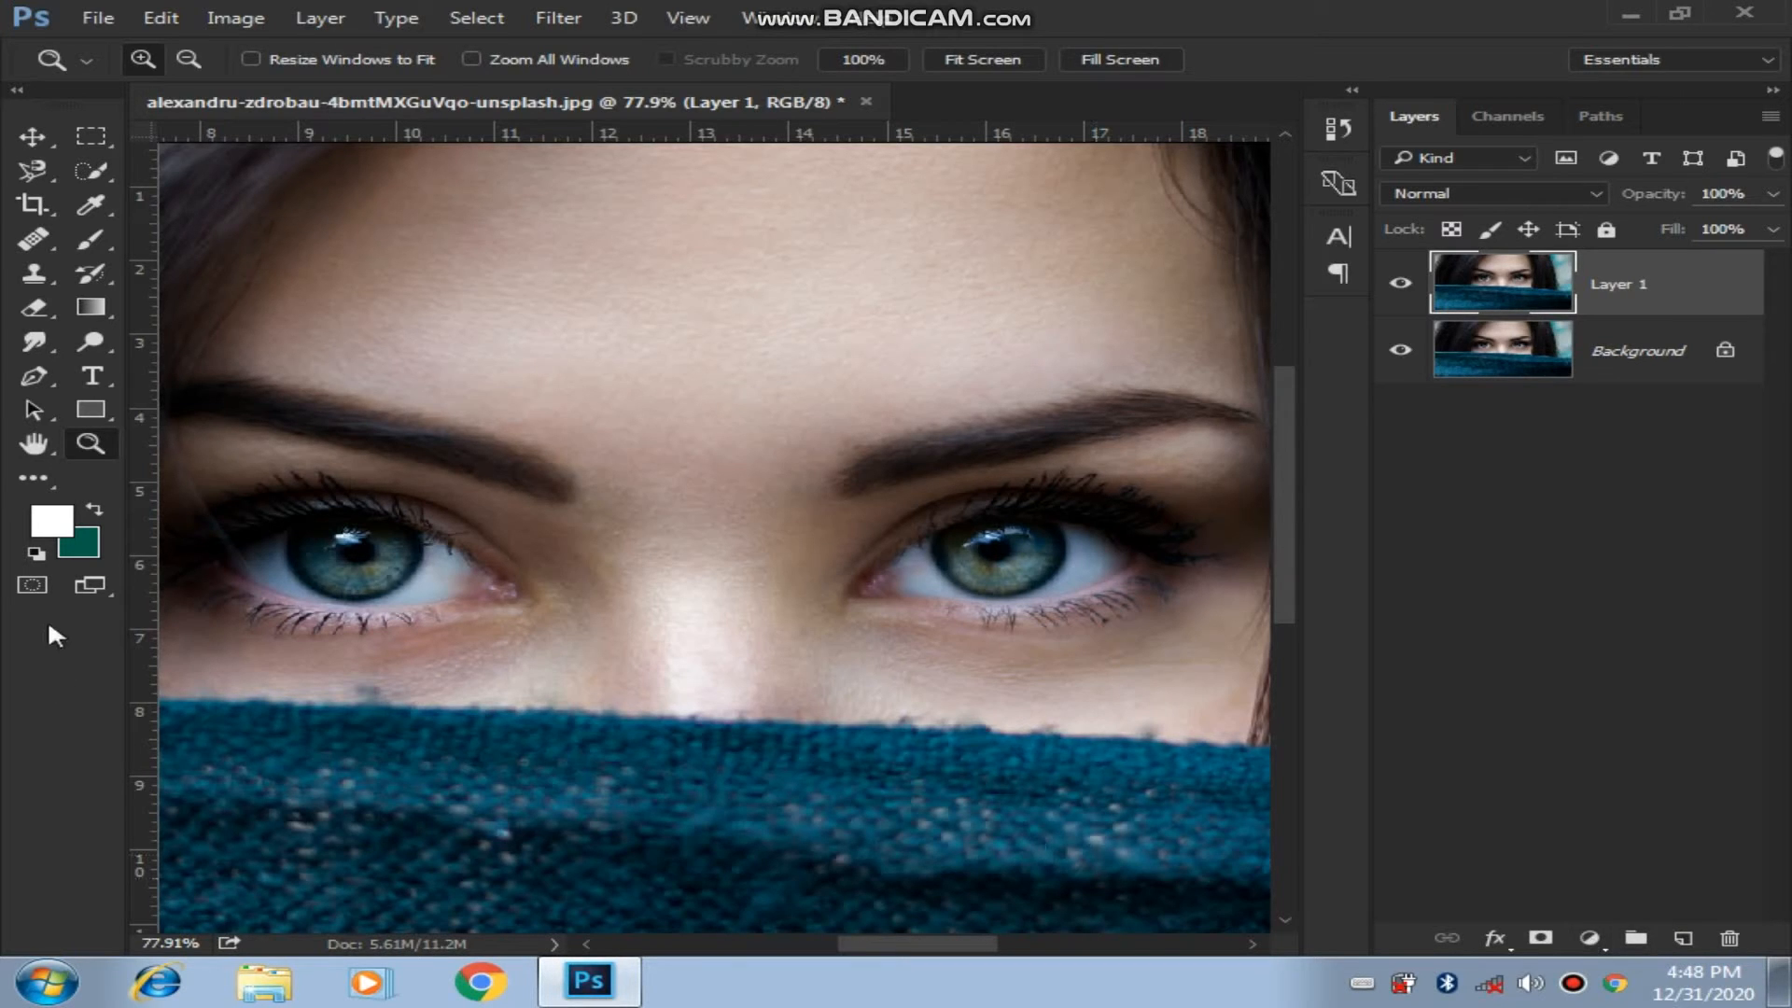
Enter Quick Mask mode on the duplicated layer and set the Brush tool's size to 30 px.
click(32, 585)
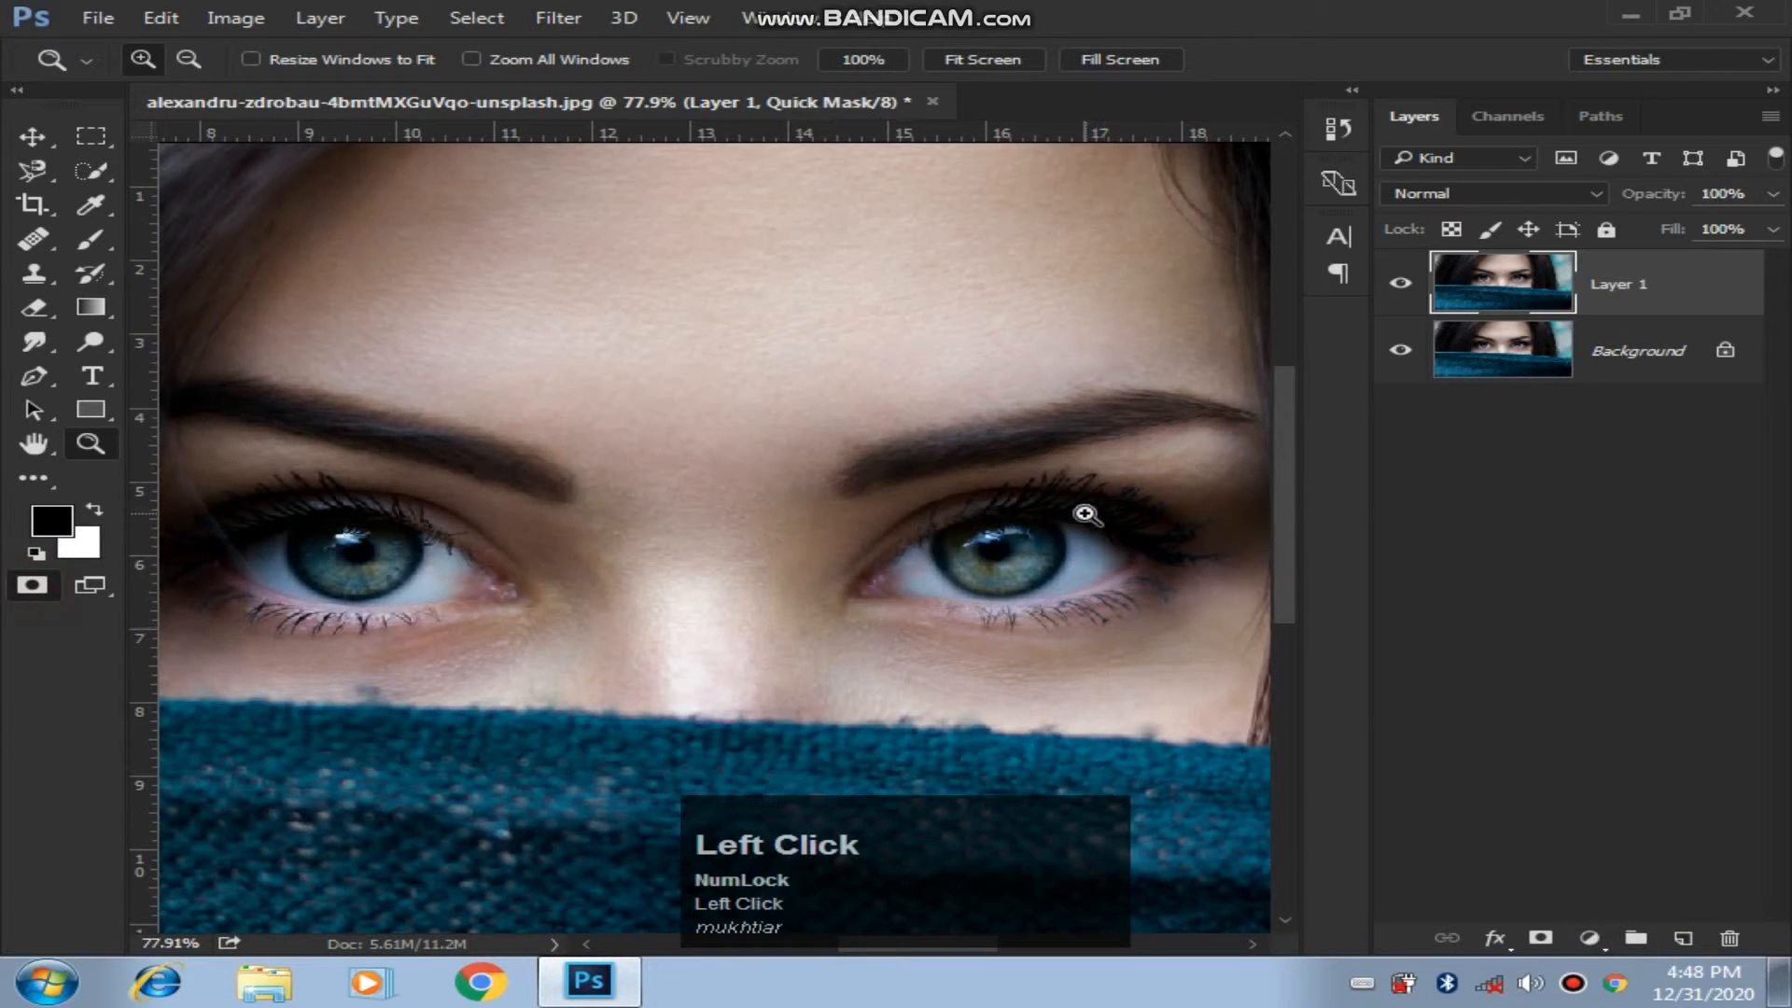
drag(1211, 411, 825, 687)
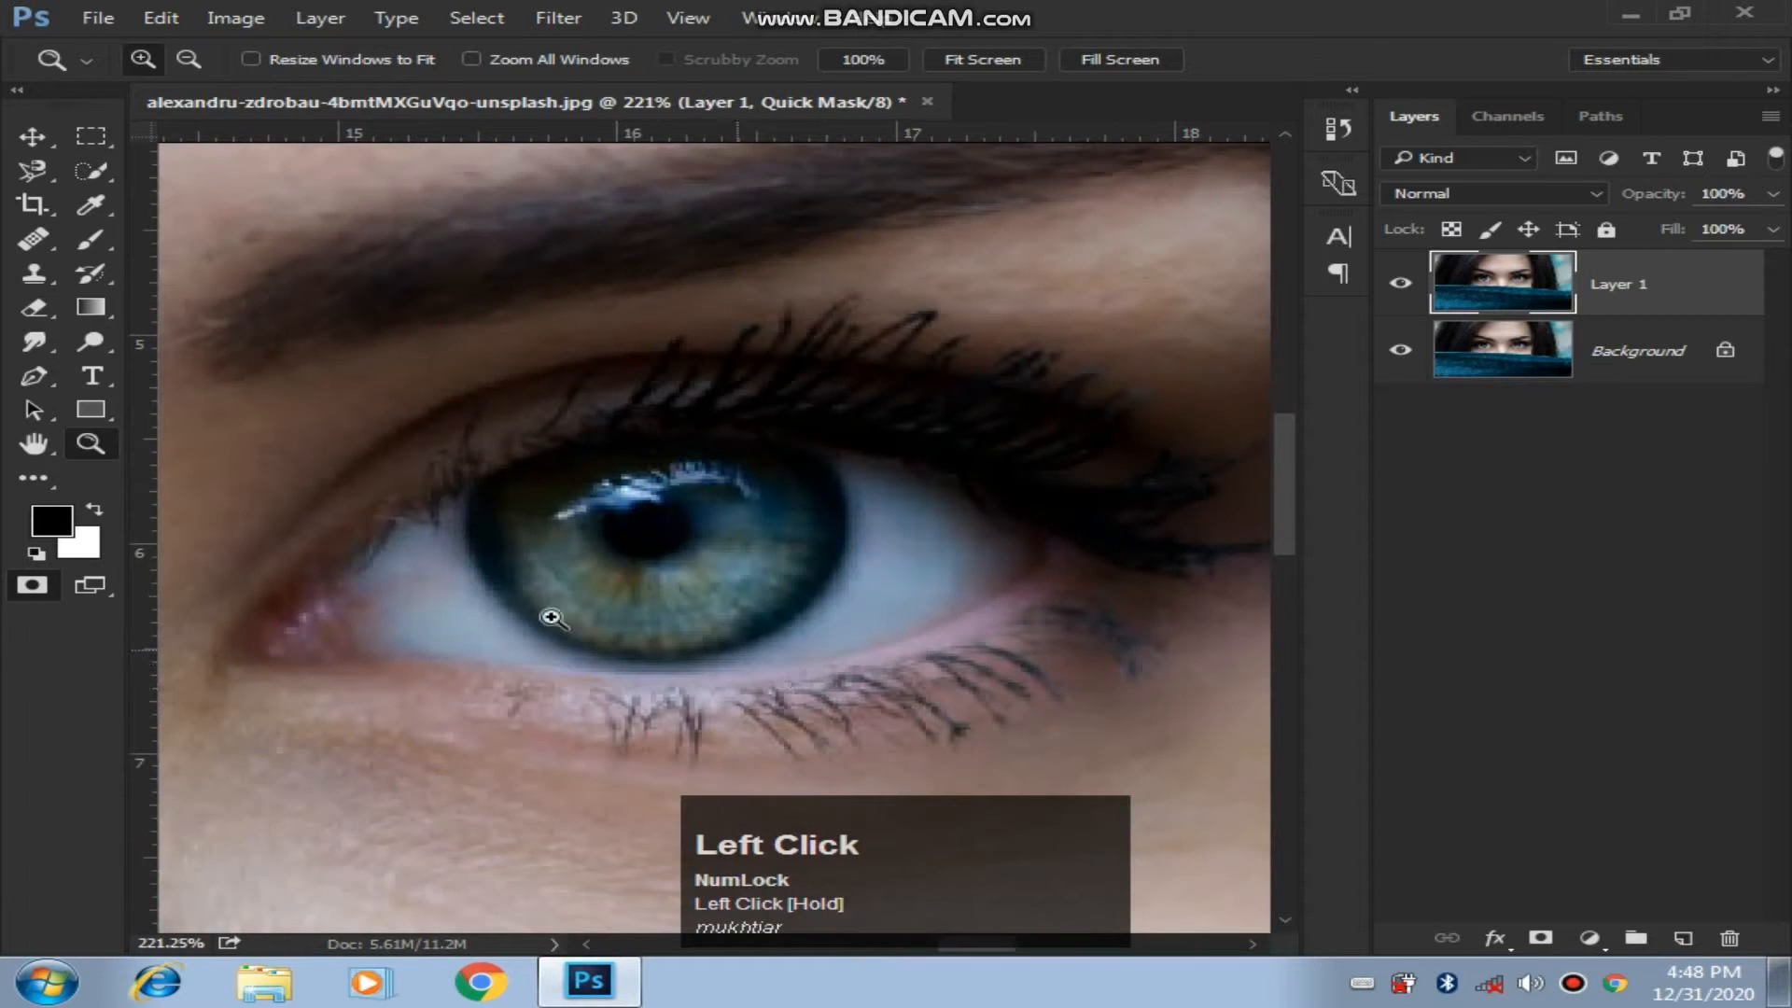
click(90, 242)
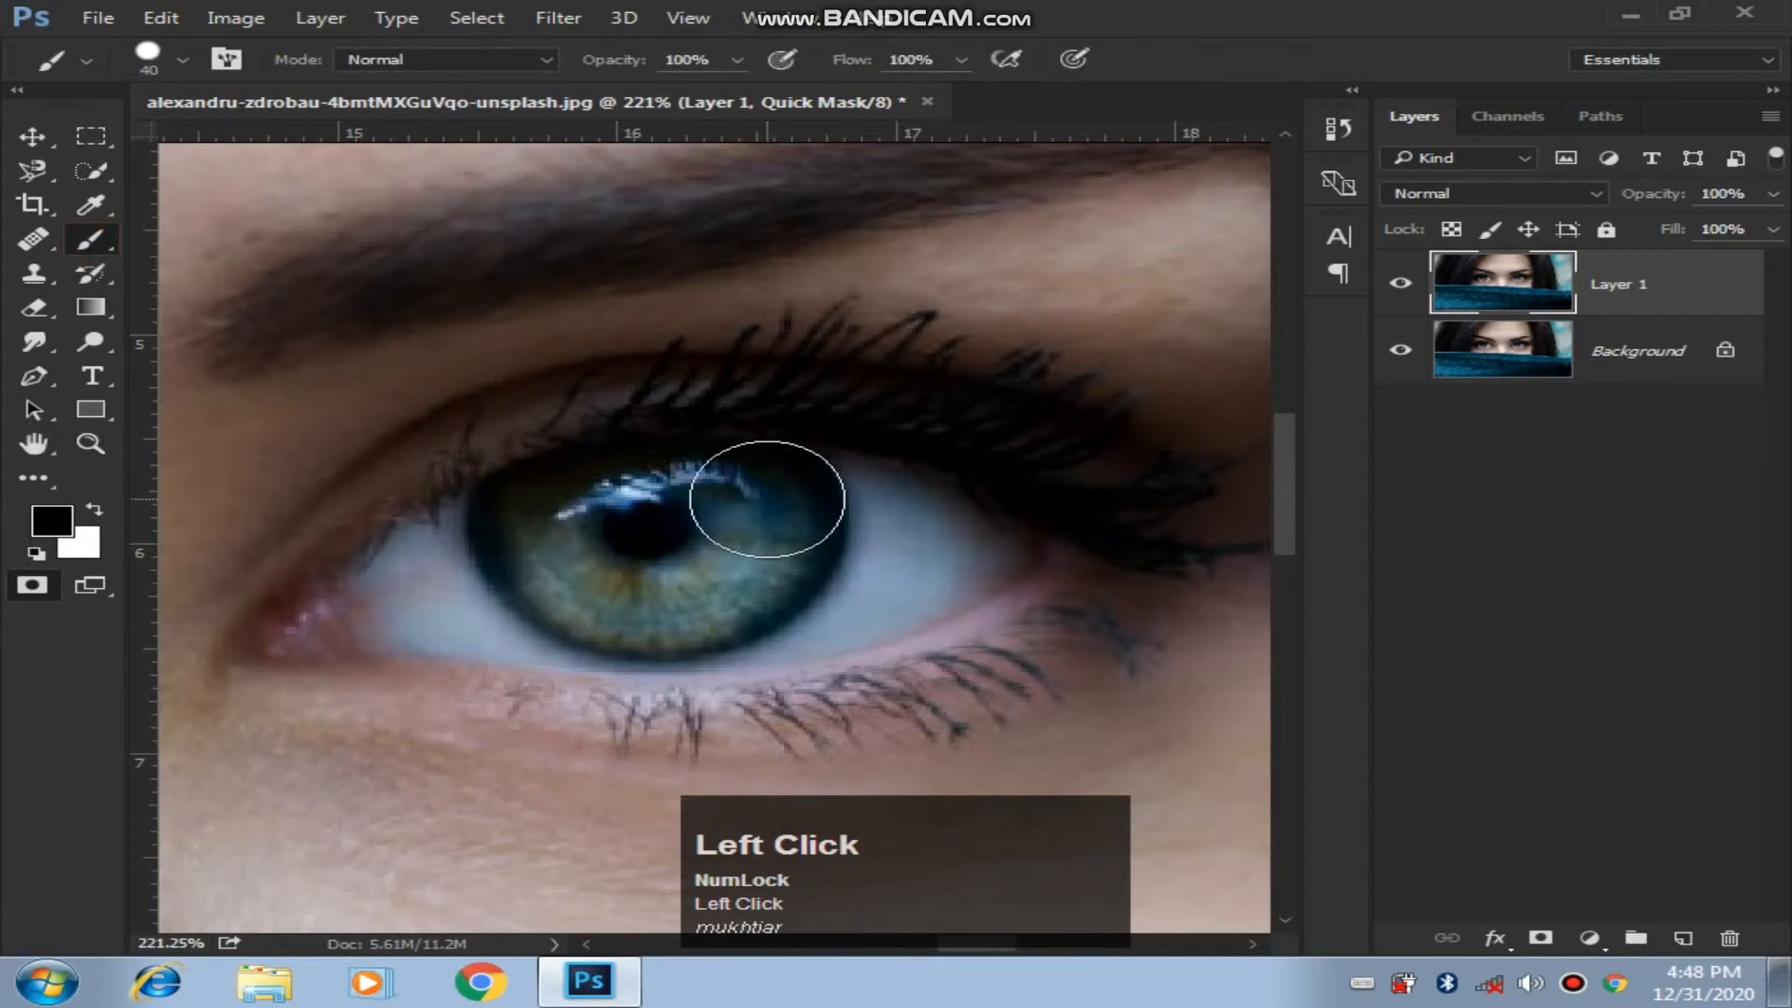
key(bracketleft)
key(bracketleft)
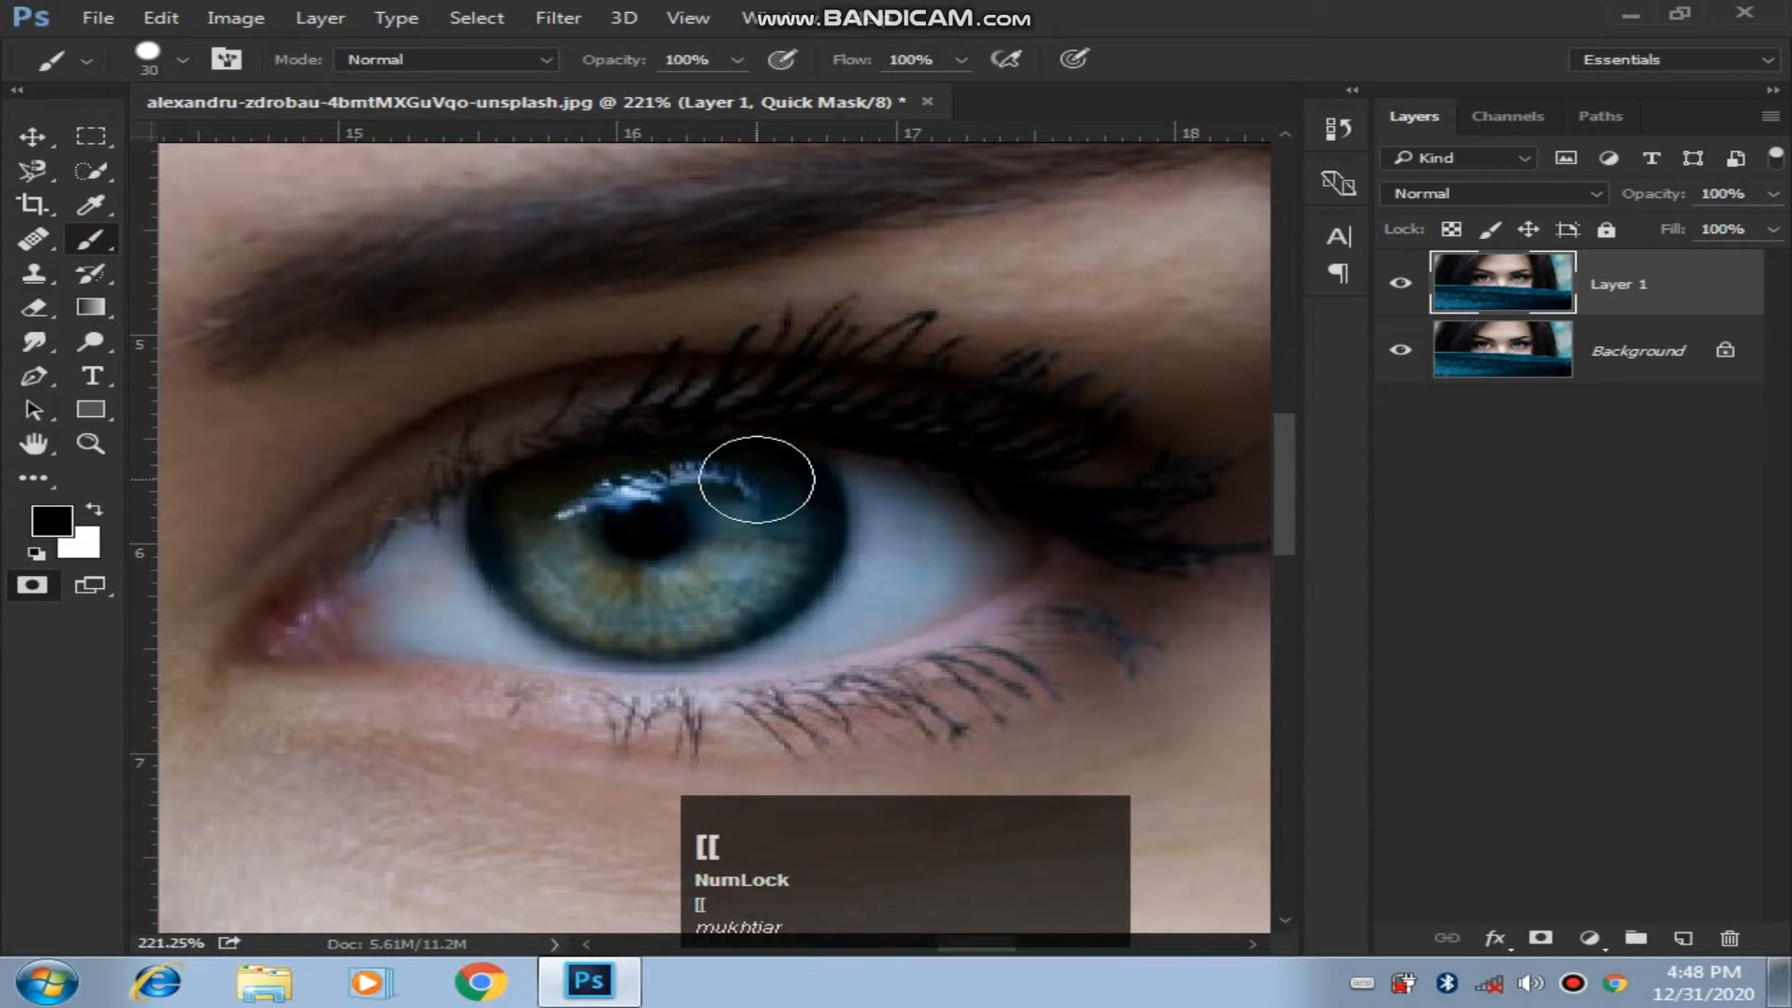
Undo the trial brush stroke on the iris and lower the brush hardness to give a soft edge.
drag(758, 476, 779, 519)
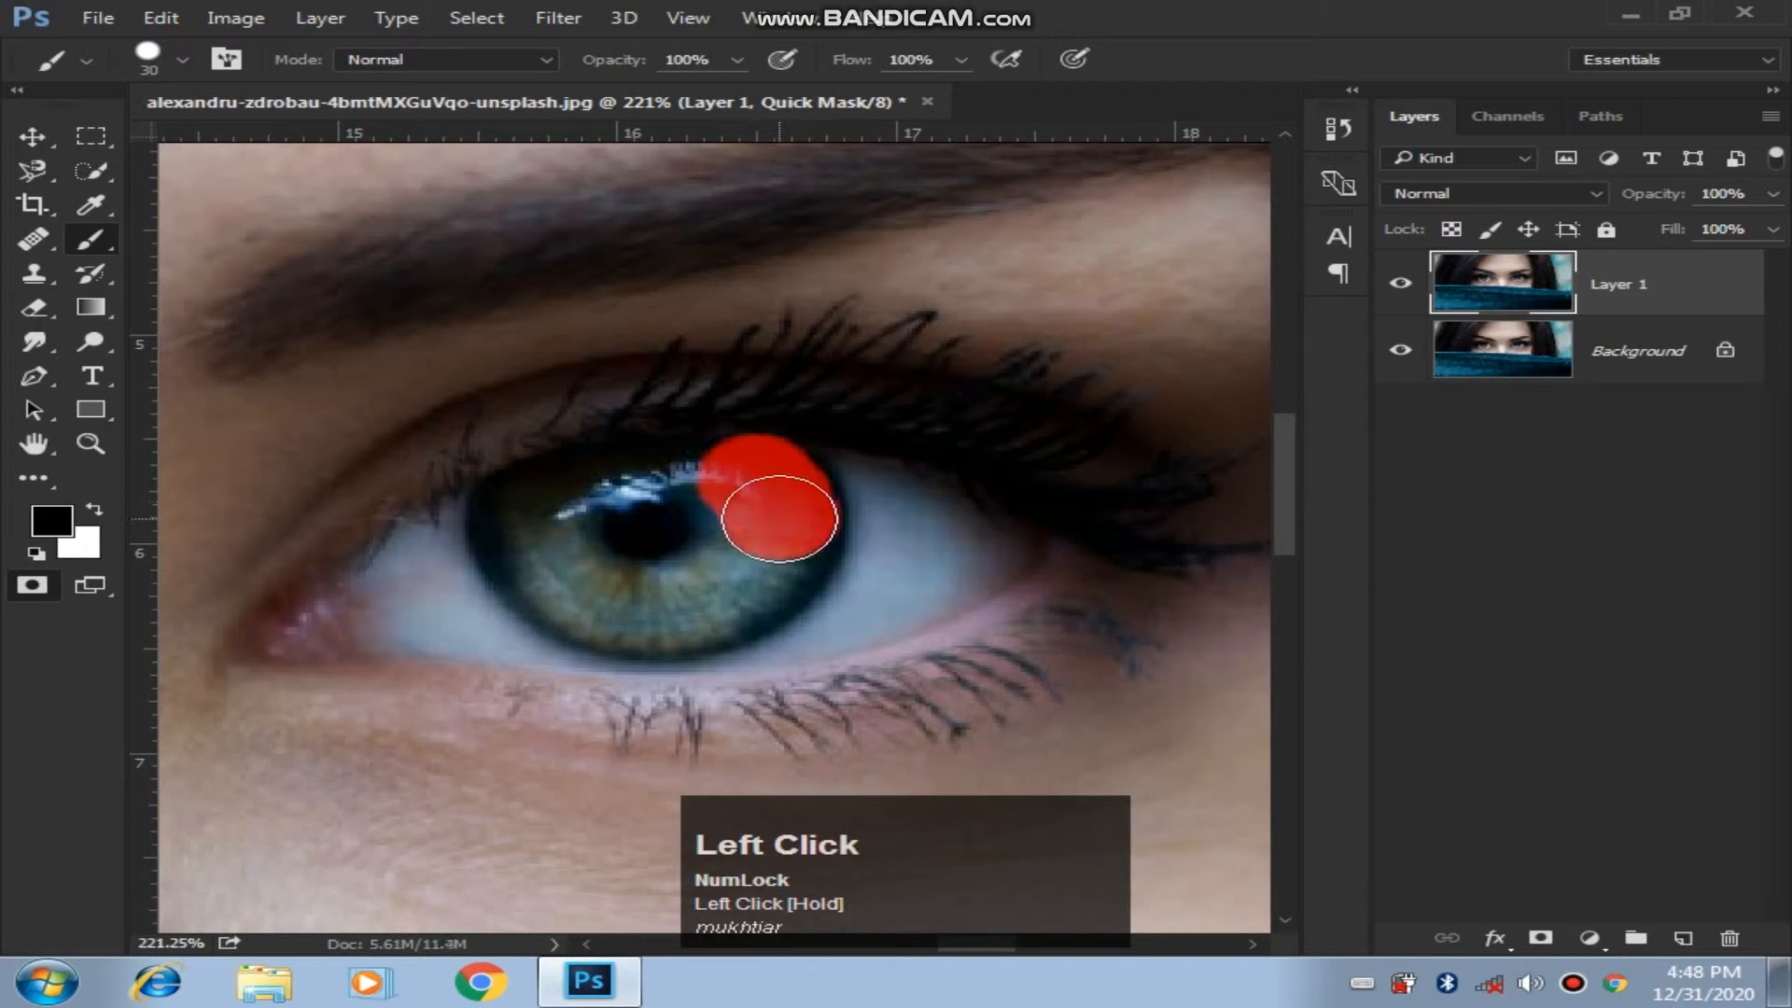
key(ctrl+z)
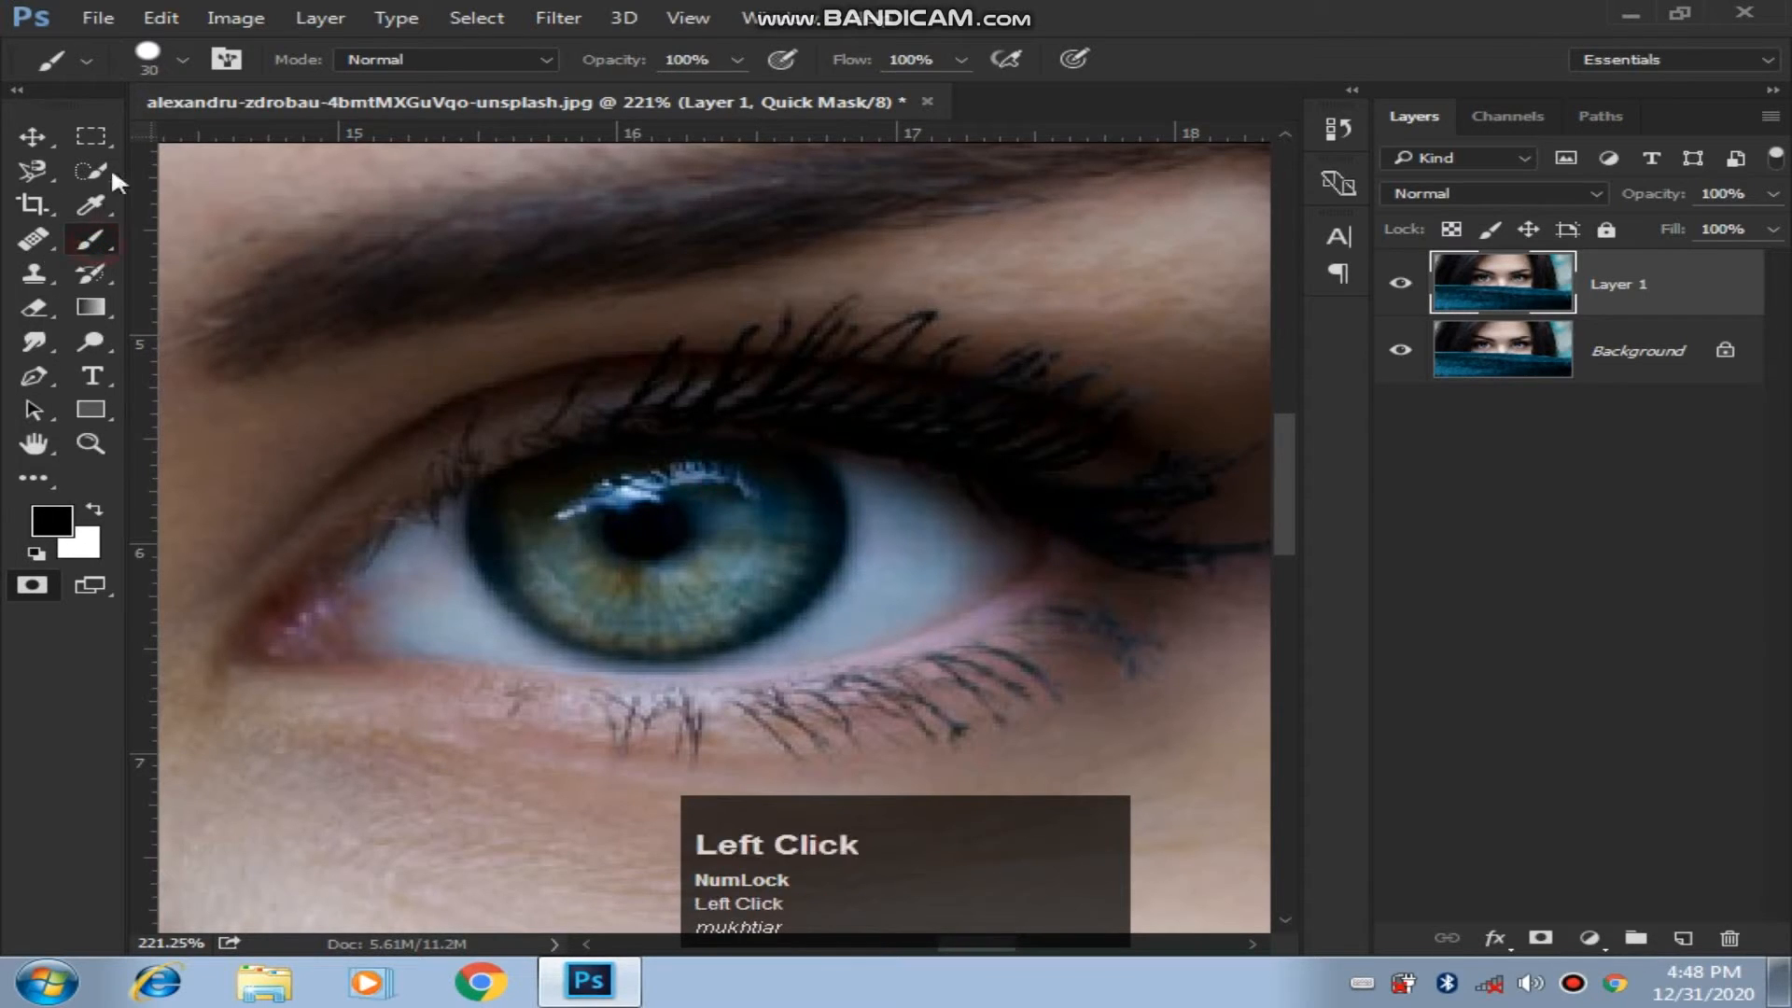
click(181, 63)
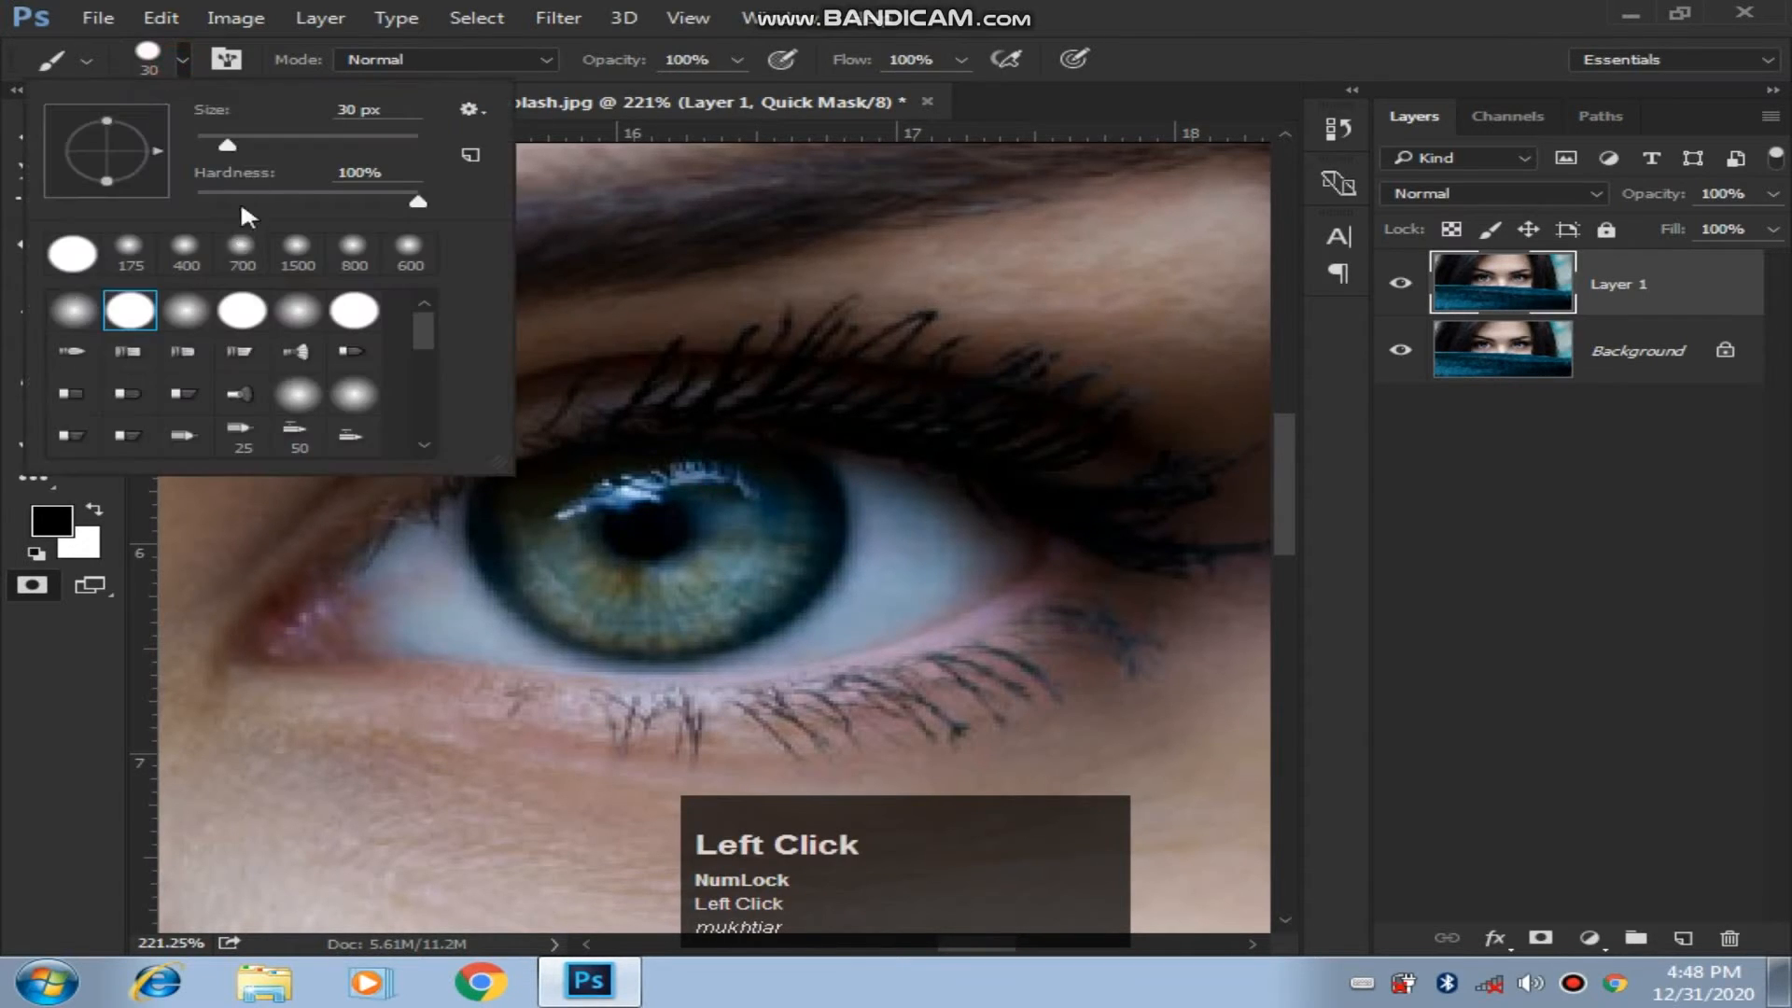
drag(412, 192, 238, 200)
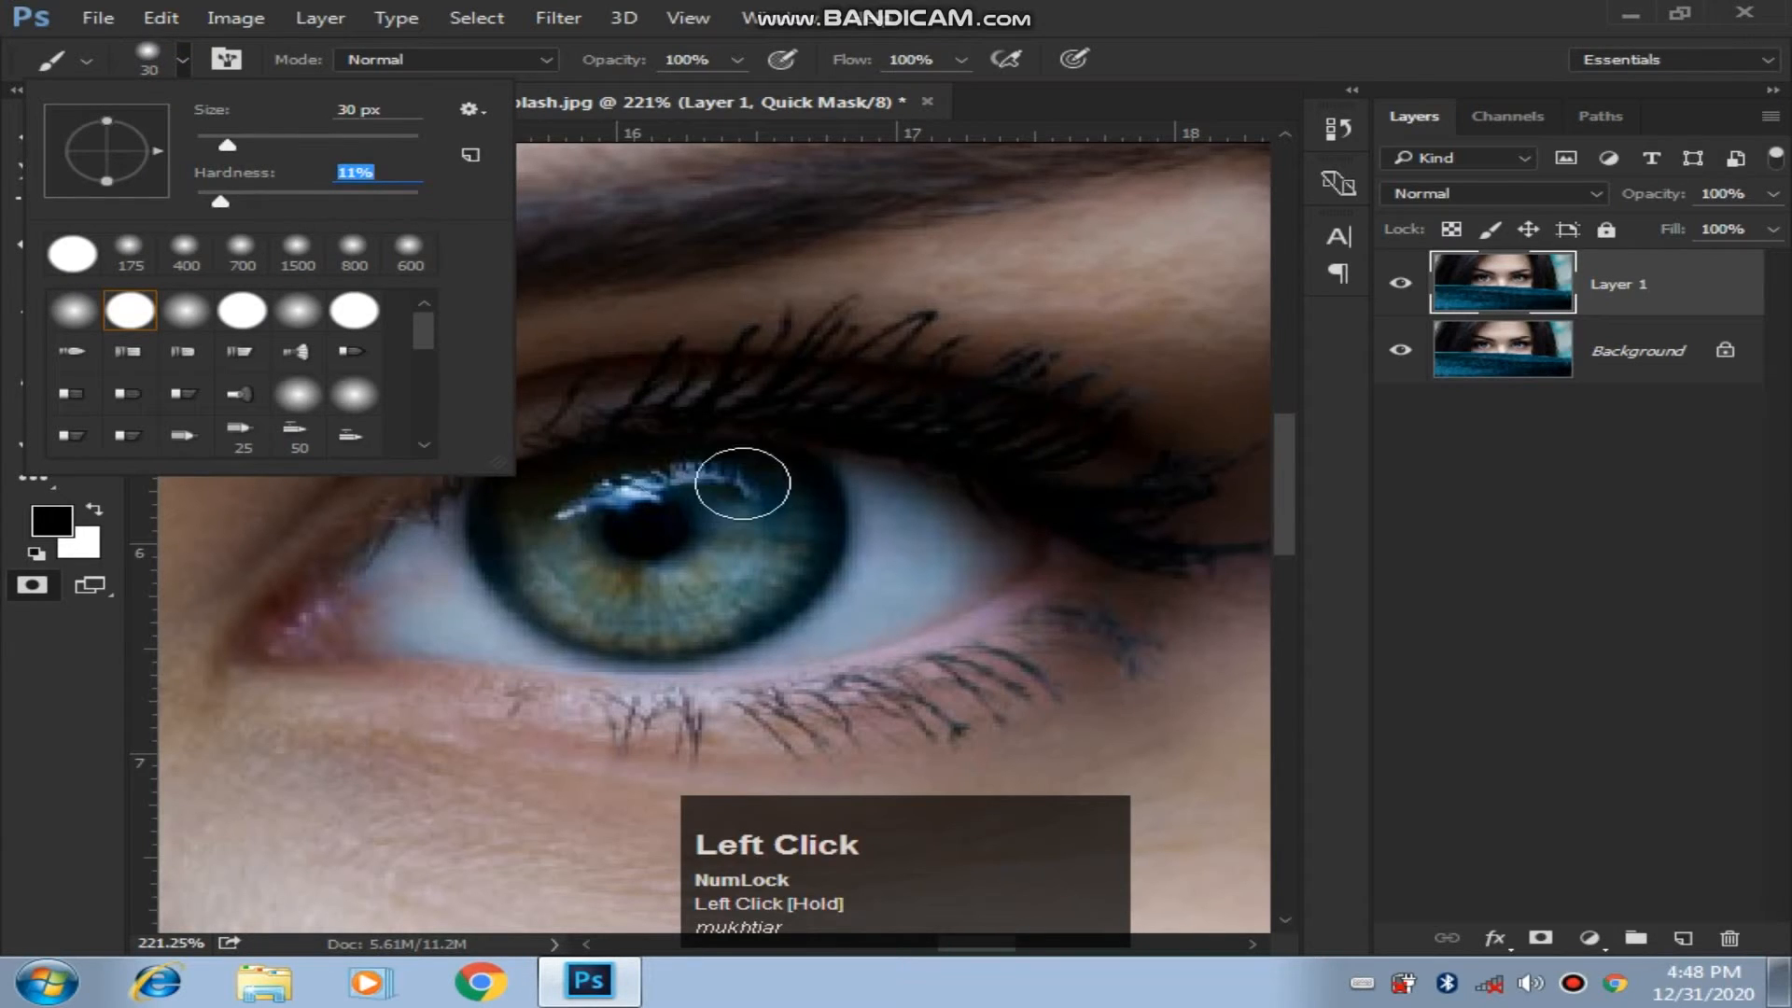
drag(221, 202, 188, 203)
click(1043, 6)
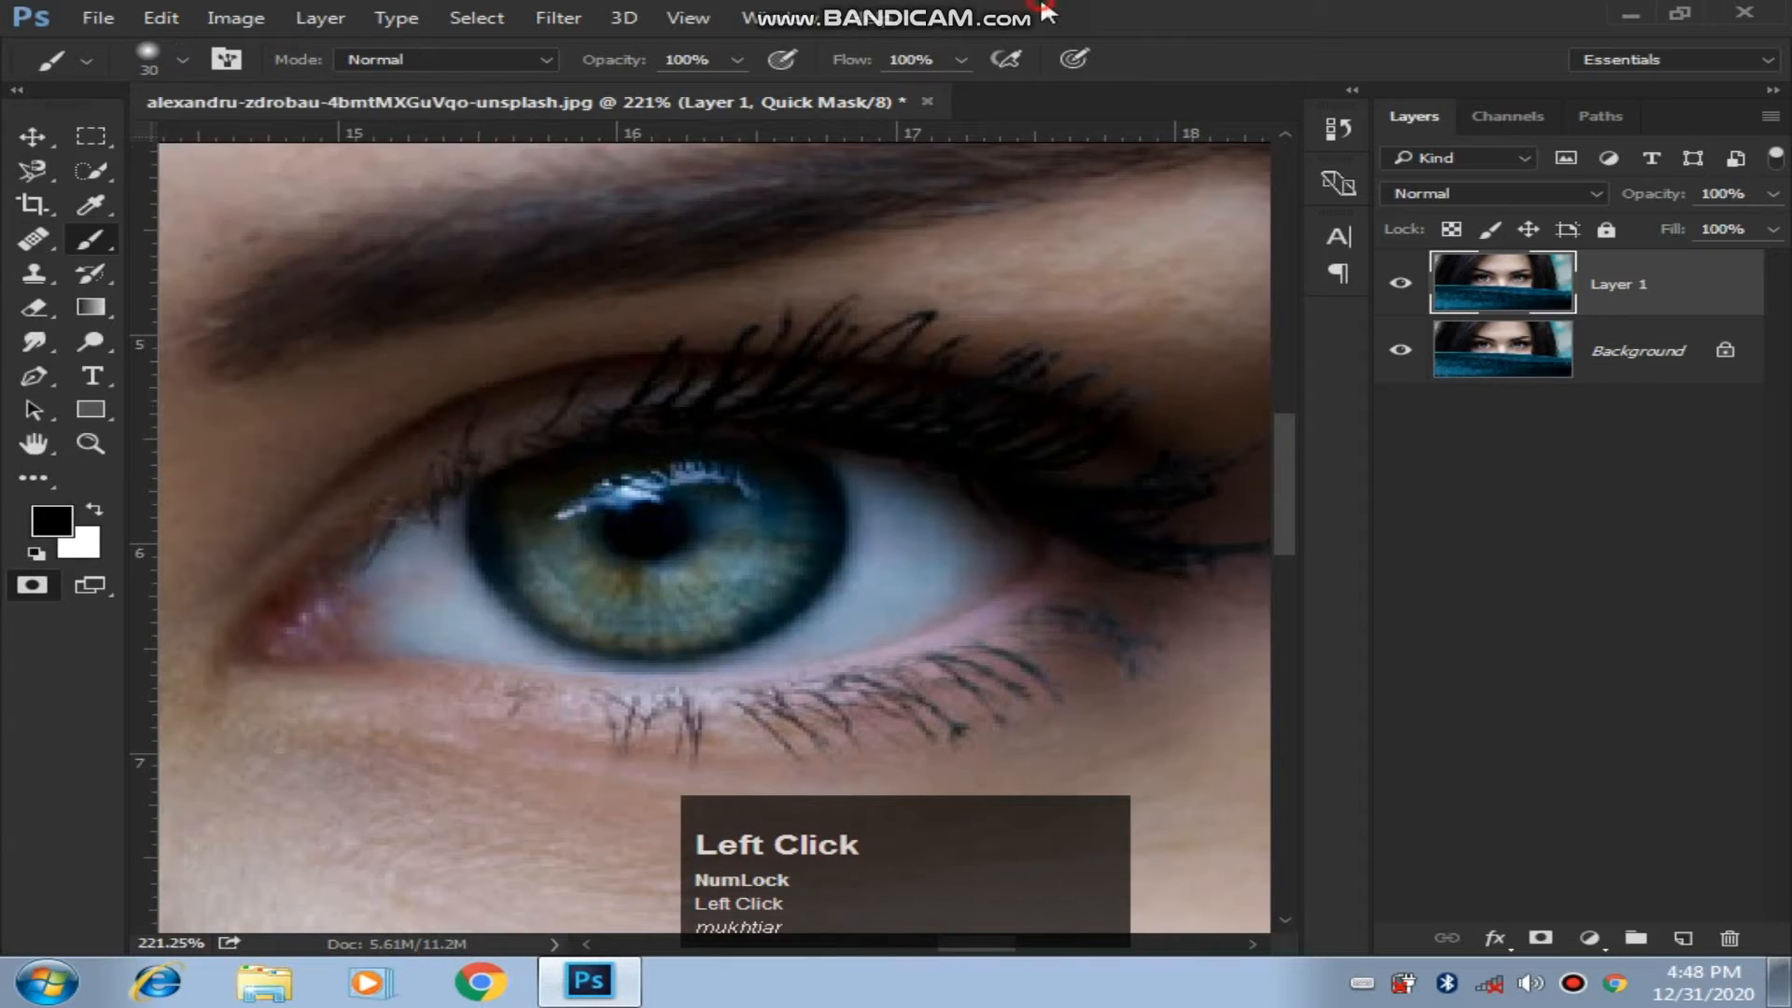
Paint the quick mask over the whole iris of both eyes with the soft black brush.
mouse_move(764, 472)
mouse_down()
mouse_move(774, 571)
mouse_move(651, 618)
mouse_move(573, 587)
mouse_move(521, 502)
mouse_move(713, 474)
mouse_move(752, 522)
mouse_move(590, 573)
mouse_move(651, 520)
mouse_move(585, 581)
mouse_move(749, 511)
mouse_move(672, 582)
mouse_move(603, 543)
mouse_move(714, 468)
mouse_move(764, 480)
mouse_move(769, 530)
mouse_move(741, 566)
mouse_move(653, 600)
mouse_move(570, 594)
mouse_move(542, 526)
mouse_move(562, 482)
mouse_move(739, 471)
mouse_move(732, 527)
mouse_up()
drag(370, 563, 800, 567)
drag(480, 592, 931, 596)
drag(484, 597, 734, 598)
drag(567, 600, 818, 598)
mouse_move(664, 636)
mouse_down()
mouse_move(728, 636)
mouse_move(724, 495)
mouse_up()
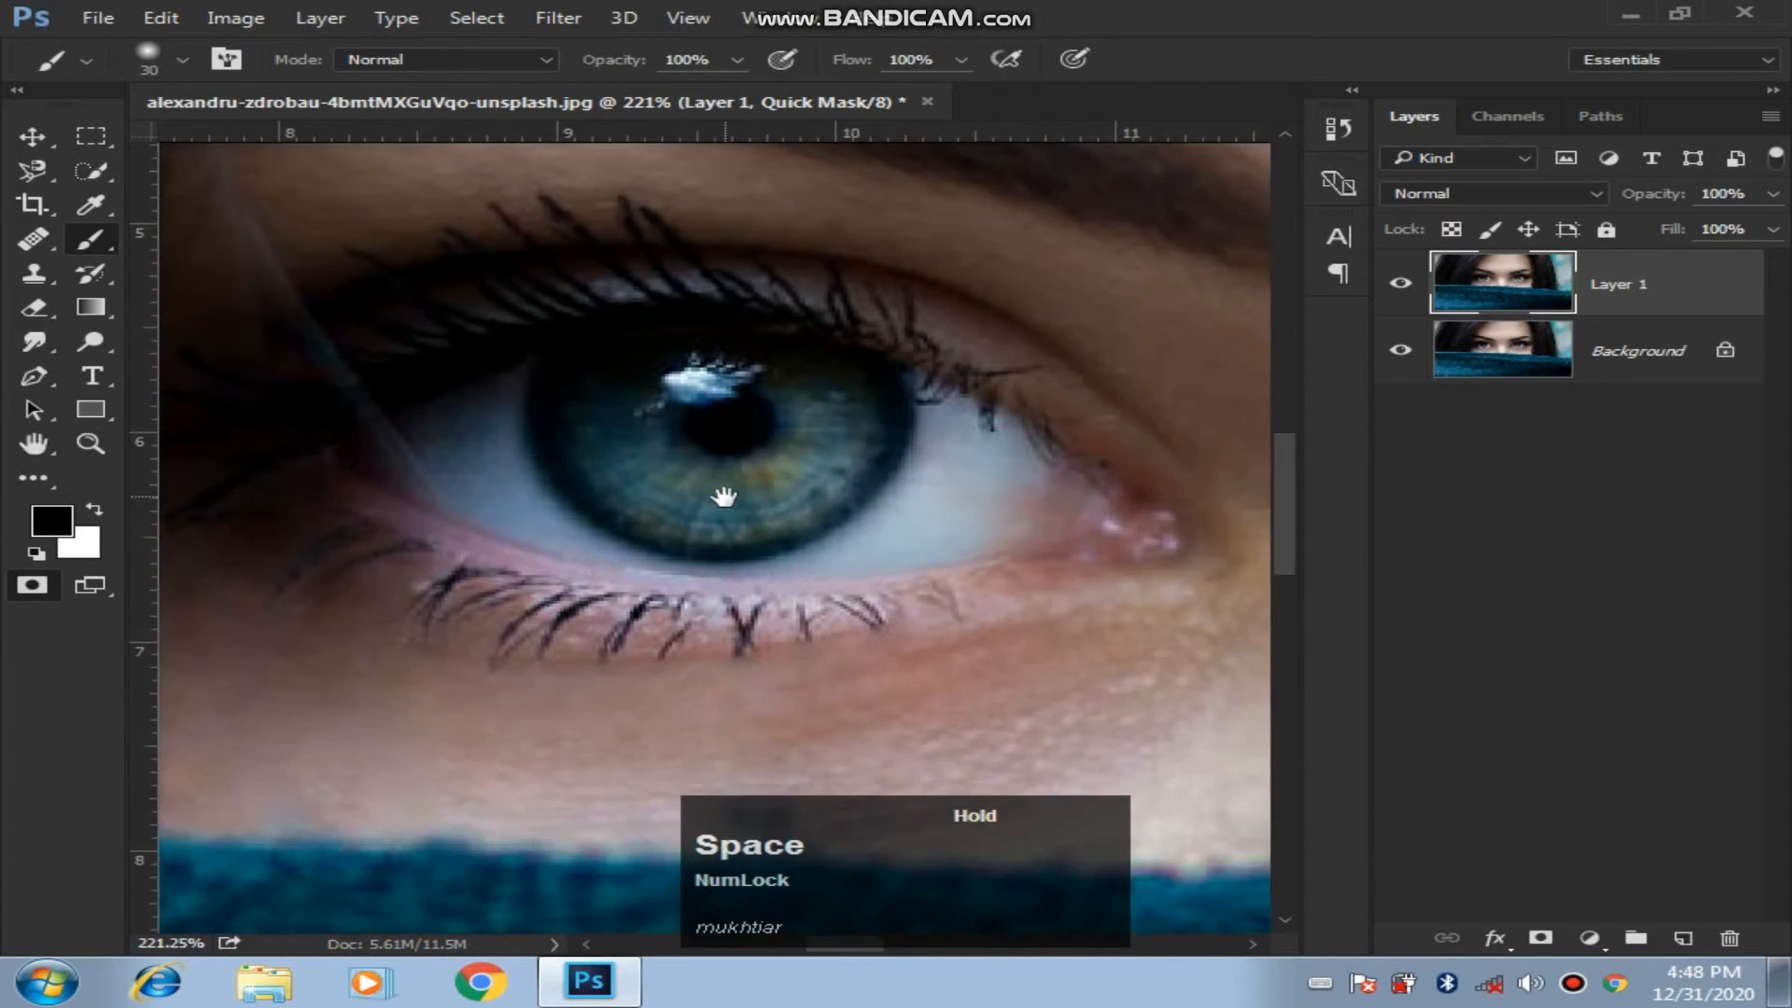
mouse_move(856, 375)
mouse_down()
mouse_move(843, 471)
mouse_move(804, 501)
mouse_move(674, 516)
mouse_move(611, 445)
mouse_move(600, 376)
mouse_move(767, 353)
mouse_move(825, 371)
mouse_move(767, 458)
mouse_move(717, 419)
mouse_move(707, 448)
mouse_move(777, 376)
mouse_move(625, 457)
mouse_move(761, 457)
mouse_move(721, 468)
mouse_move(694, 522)
mouse_move(635, 510)
mouse_move(589, 454)
mouse_move(581, 363)
mouse_move(602, 473)
mouse_move(634, 507)
mouse_move(711, 516)
mouse_move(756, 517)
mouse_move(847, 451)
mouse_move(849, 384)
mouse_move(855, 431)
mouse_move(744, 437)
mouse_up()
Examine the painted mask on both irises, first in the whole image and again close up.
drag(1264, 367, 620, 537)
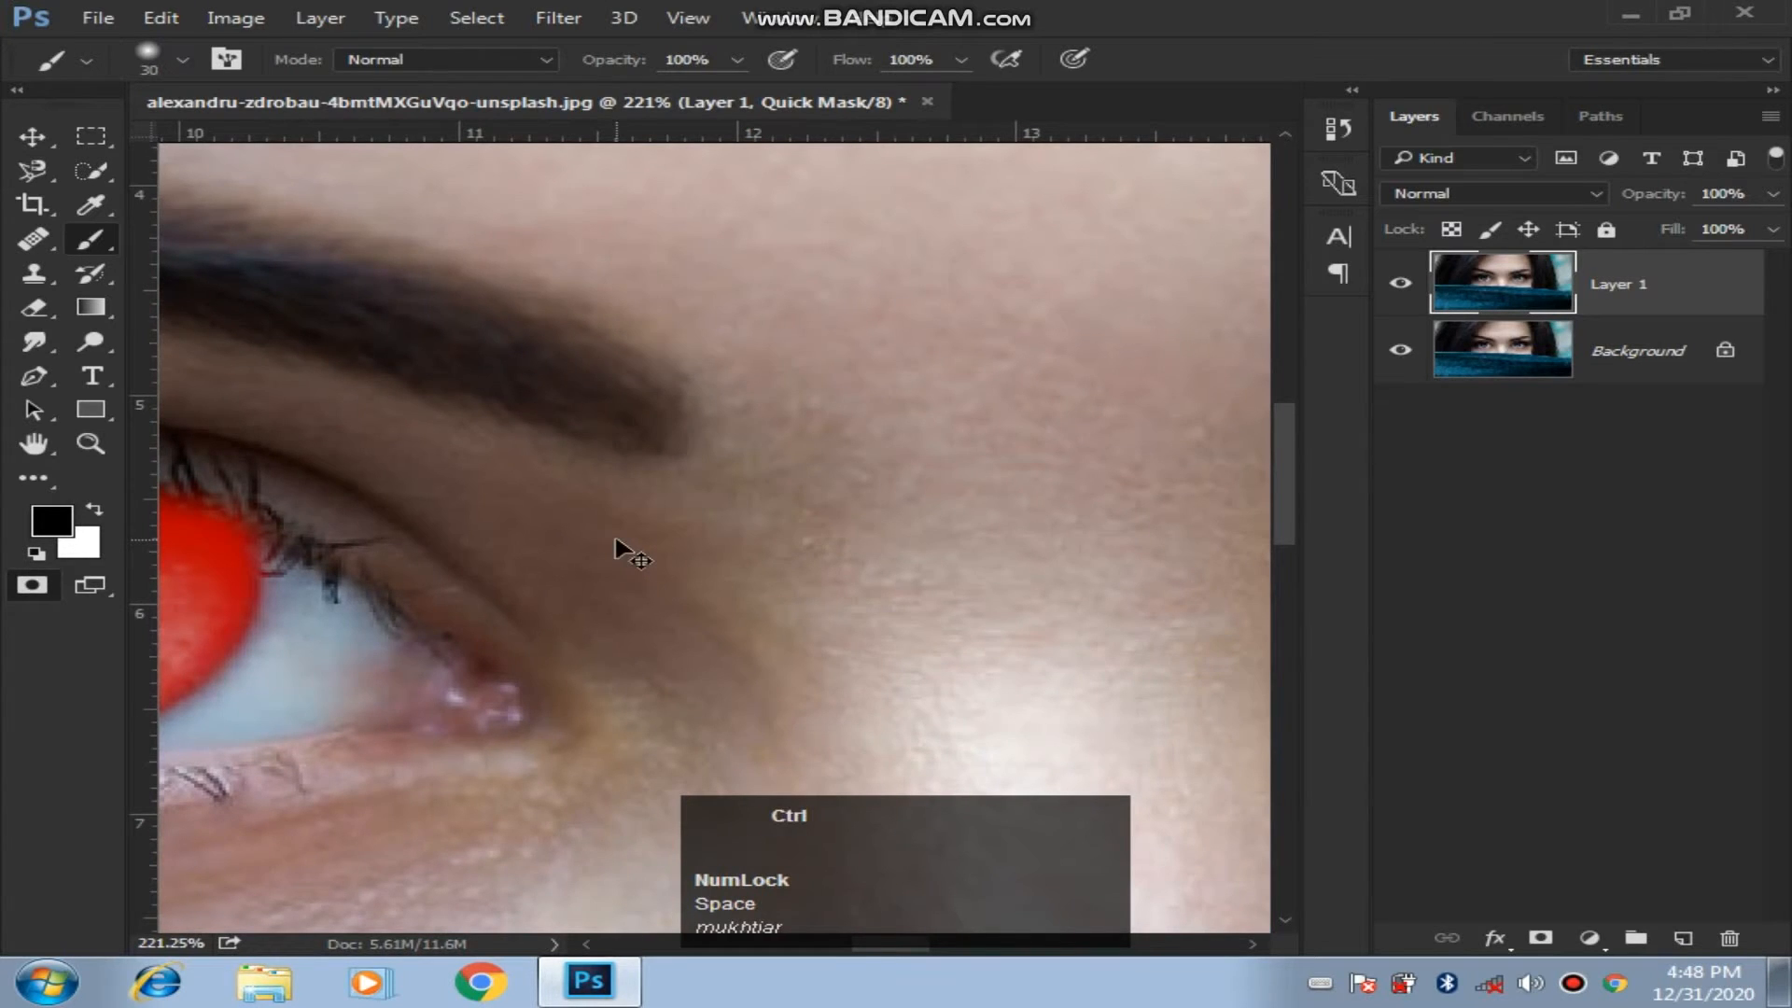
key(ctrl+0)
key(z)
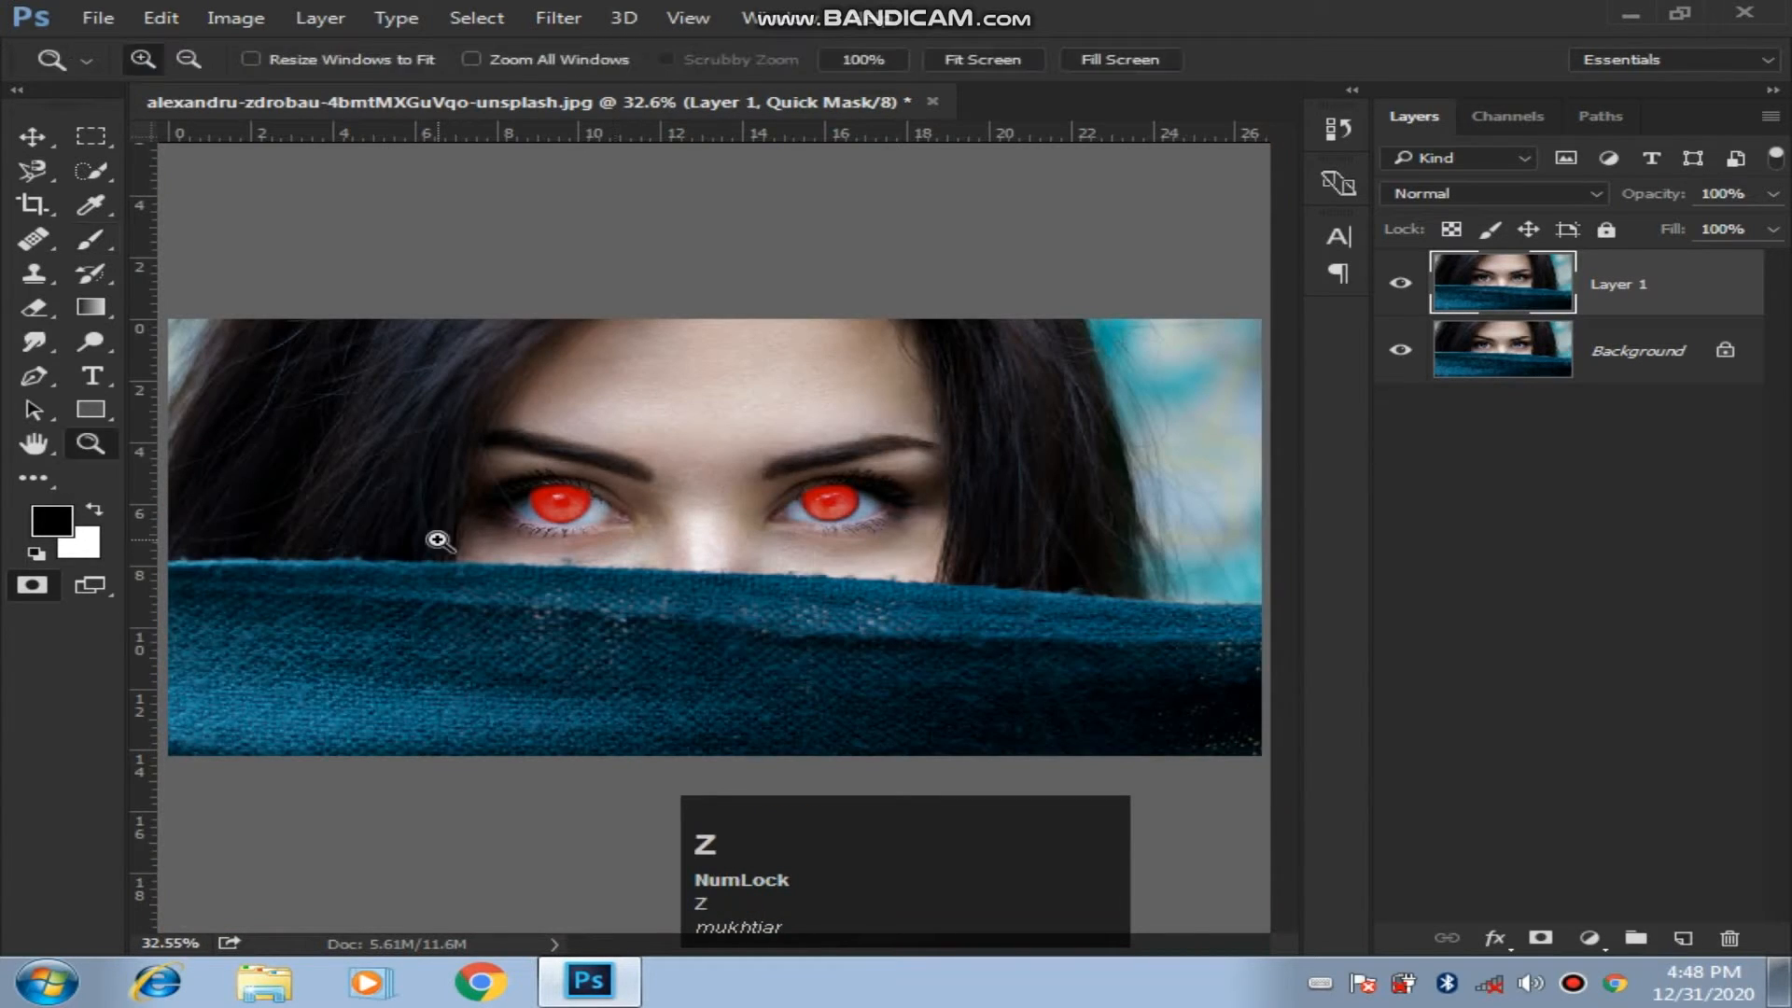
key(z)
key(z)
key(z)
click(935, 415)
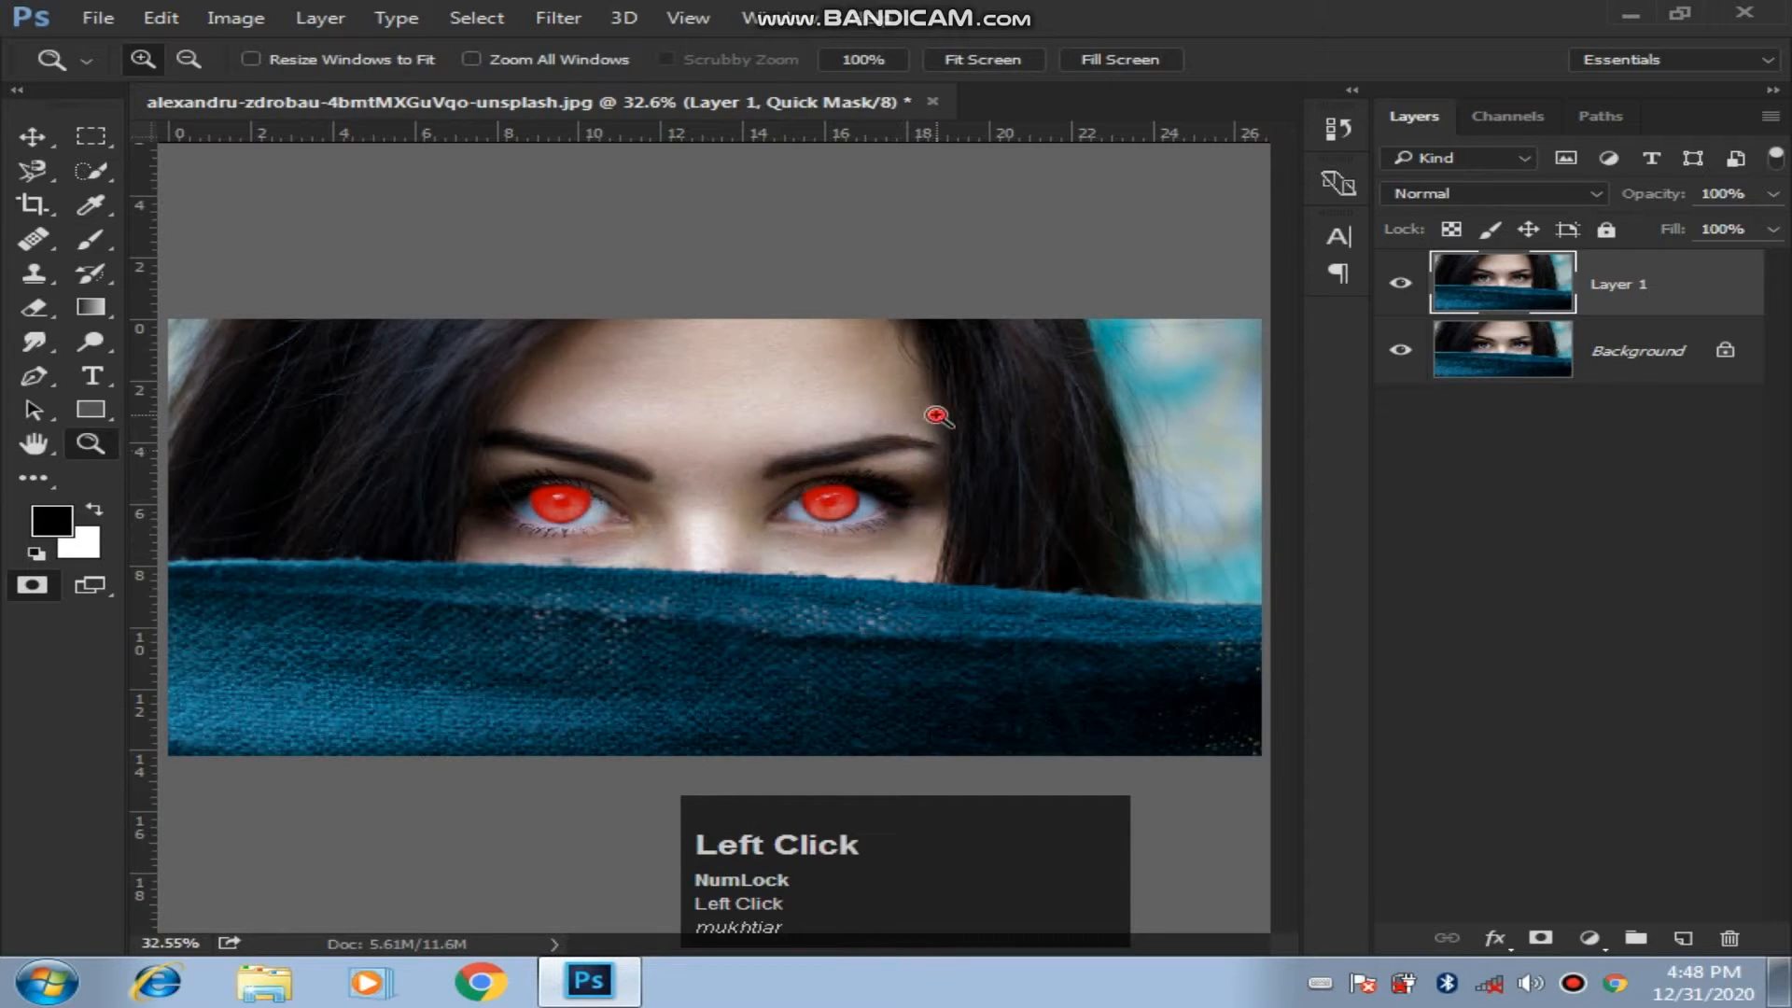
drag(936, 416, 451, 567)
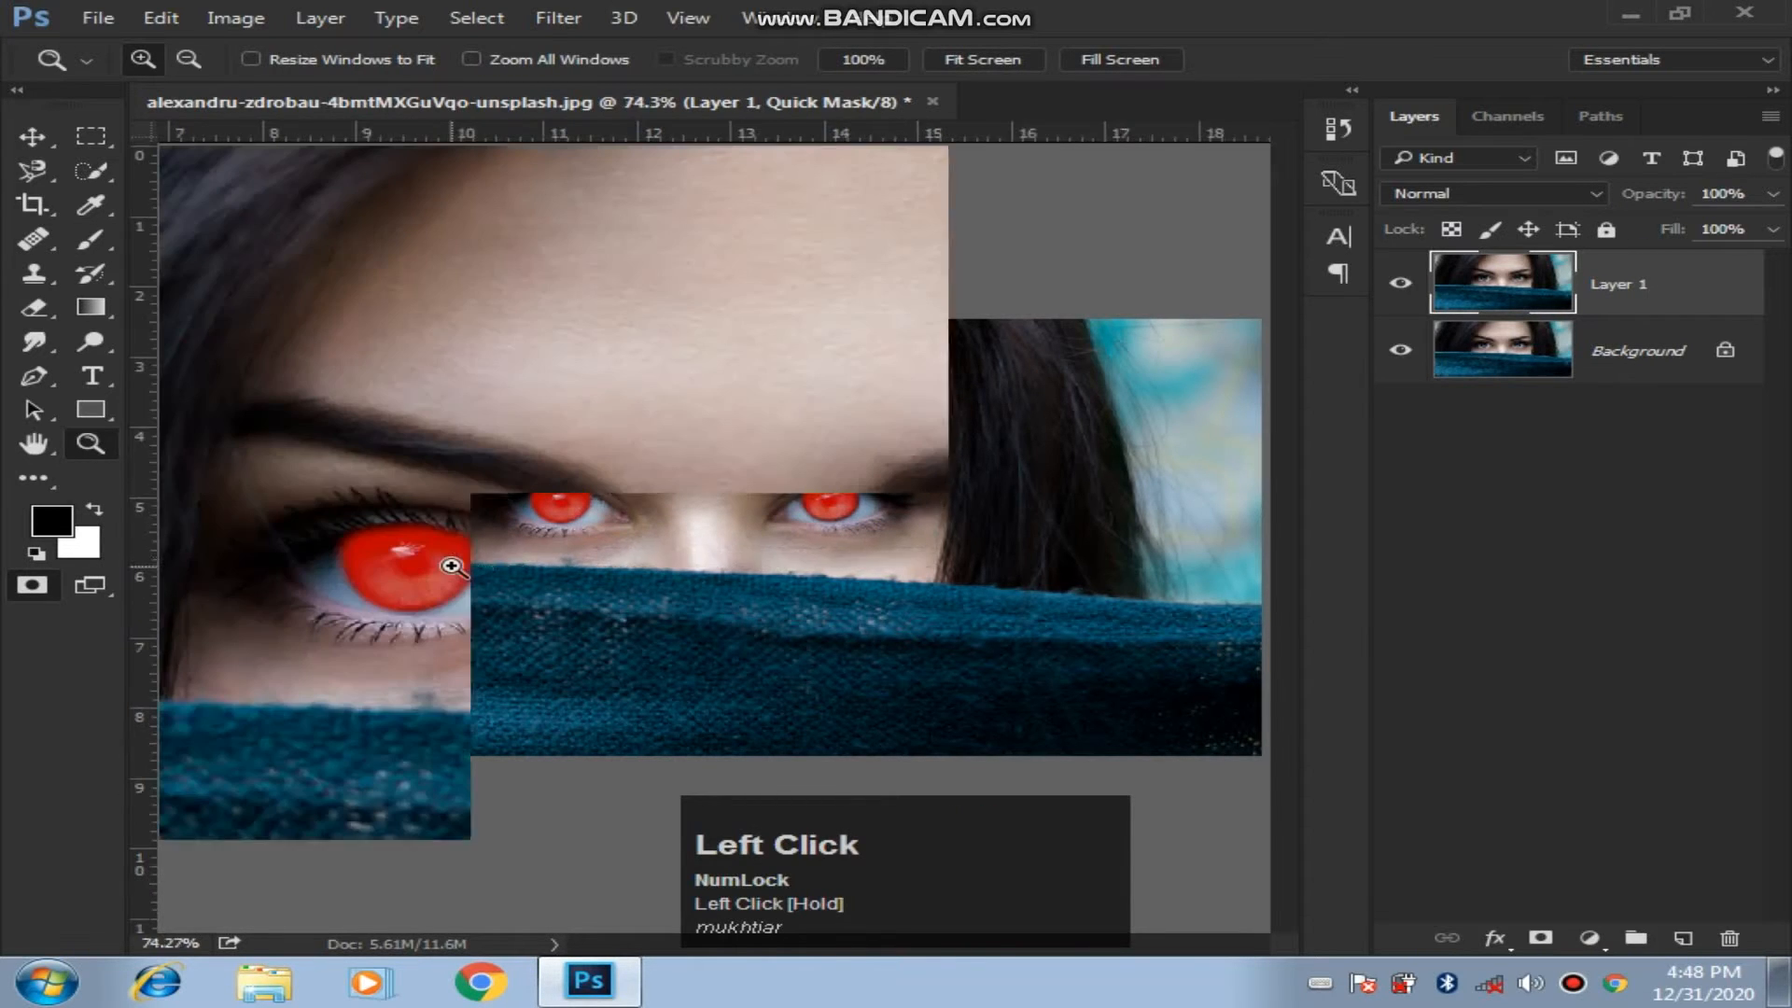
drag(1258, 381, 228, 700)
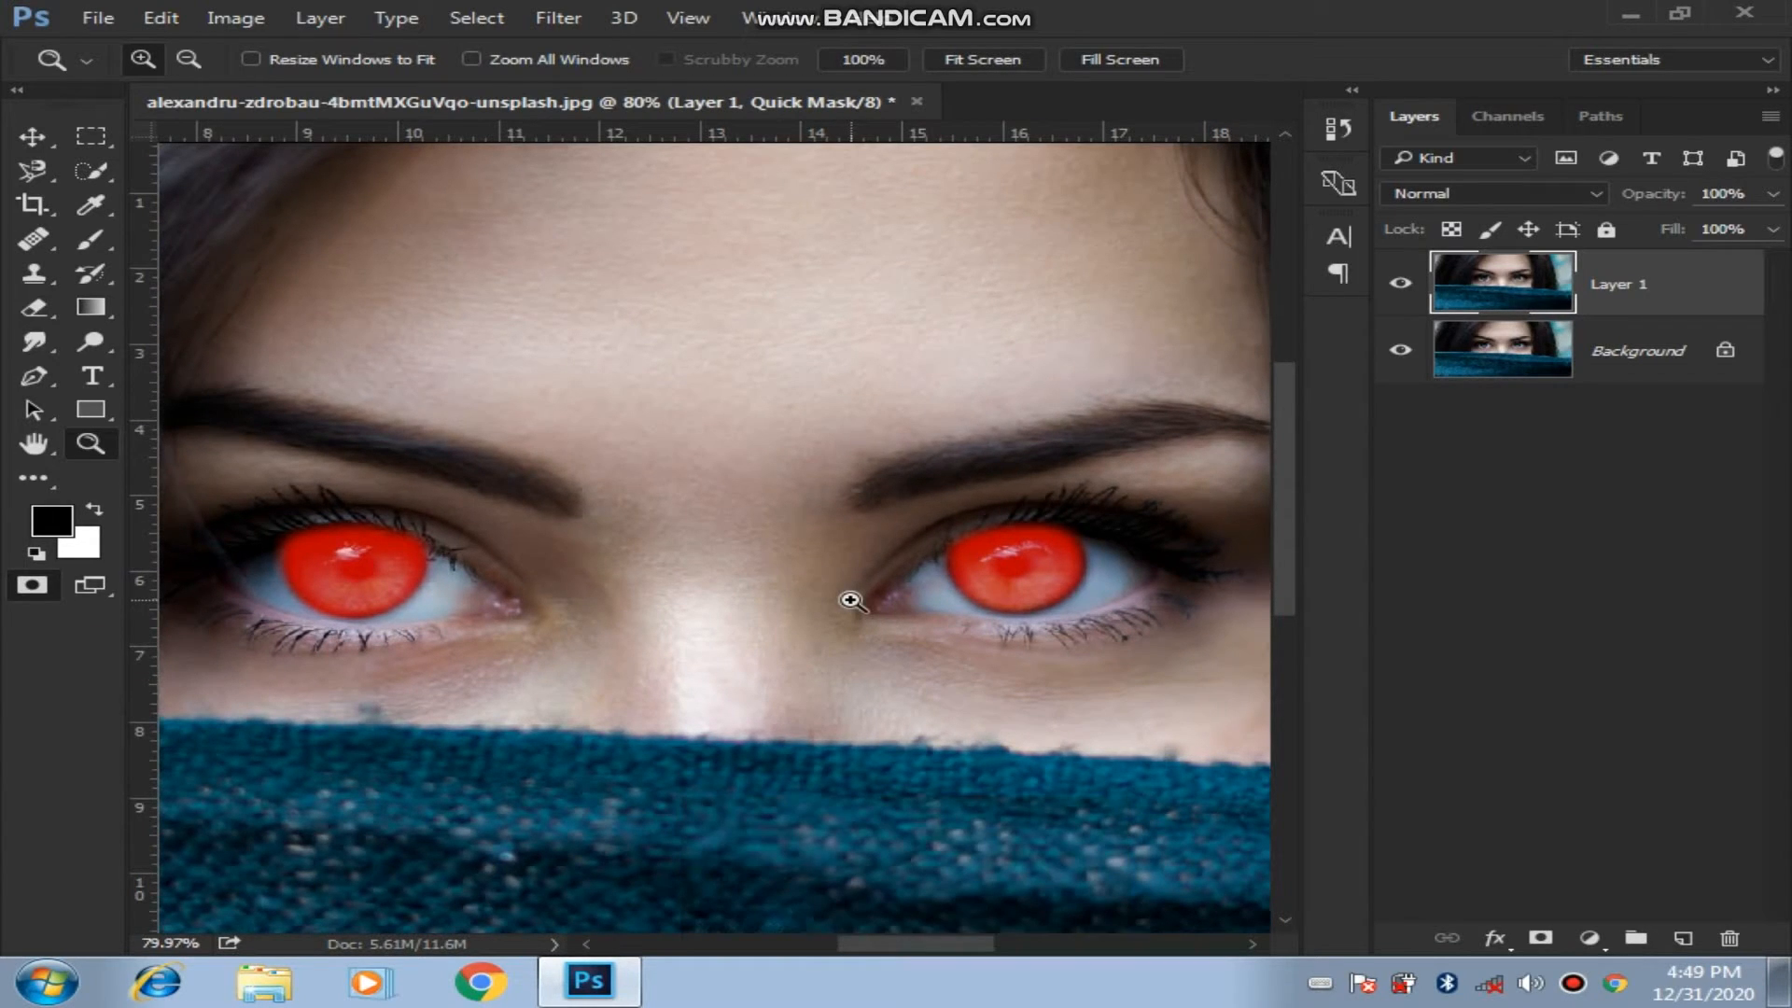
key(q)
key(q)
key(q)
key(q)
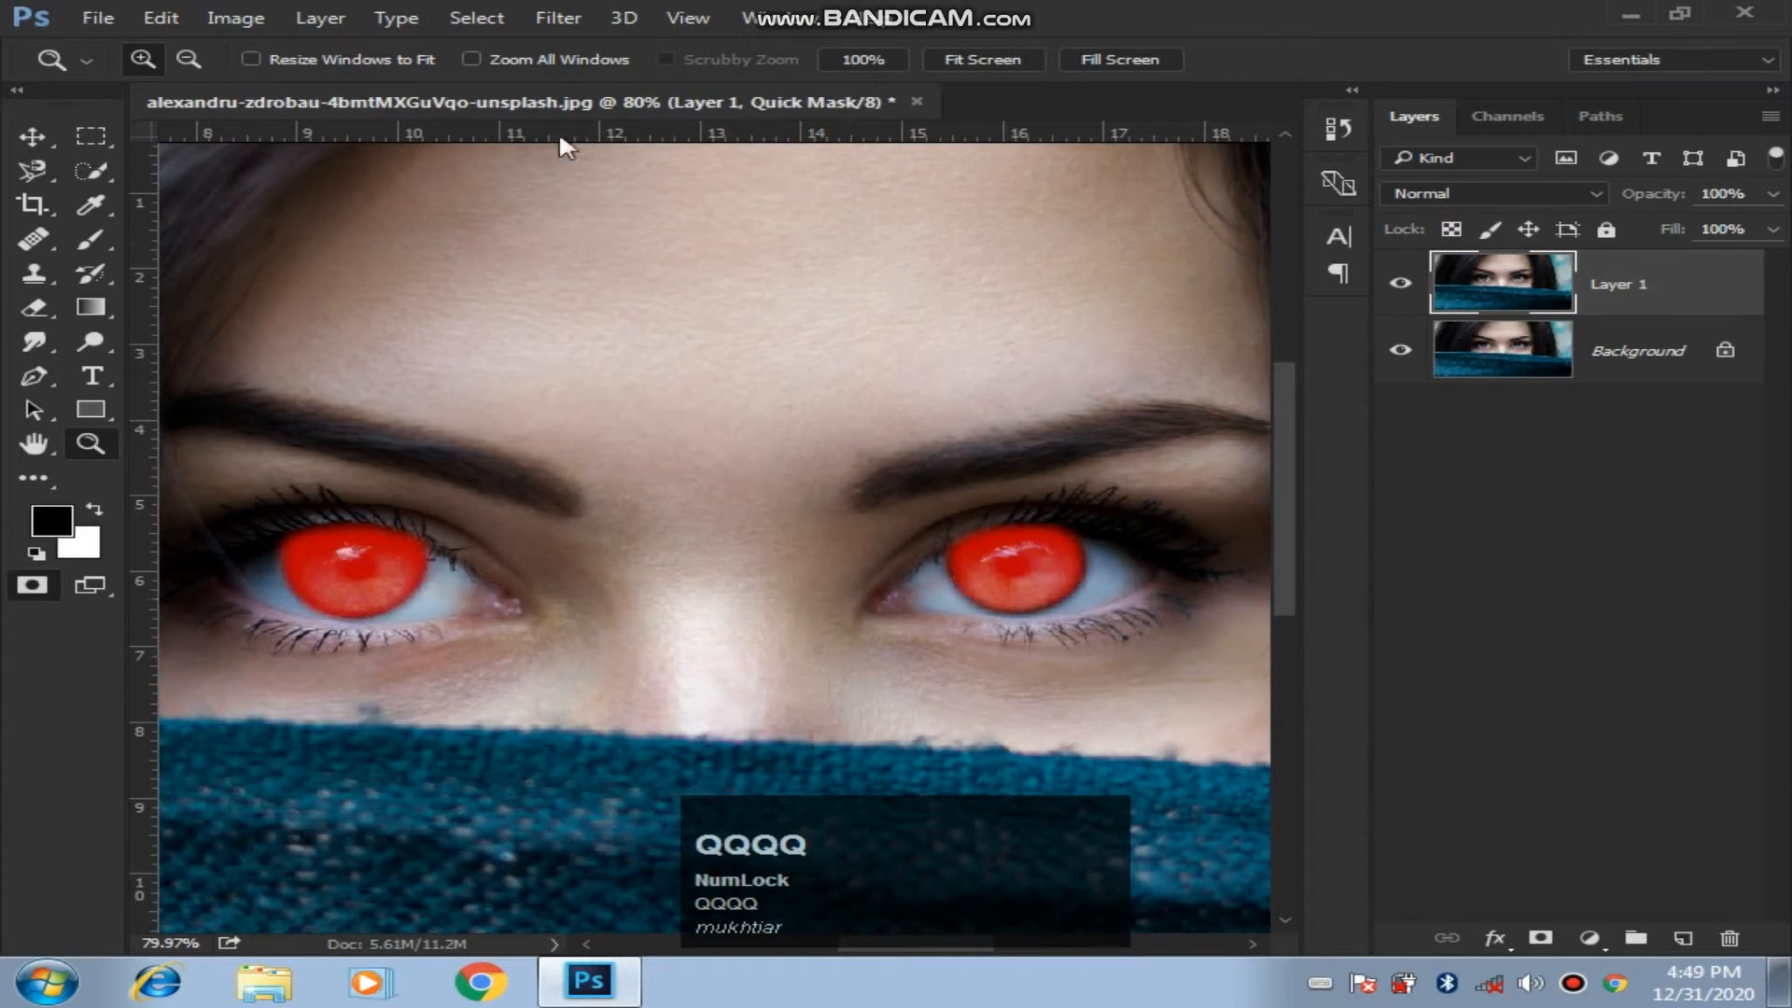
click(476, 18)
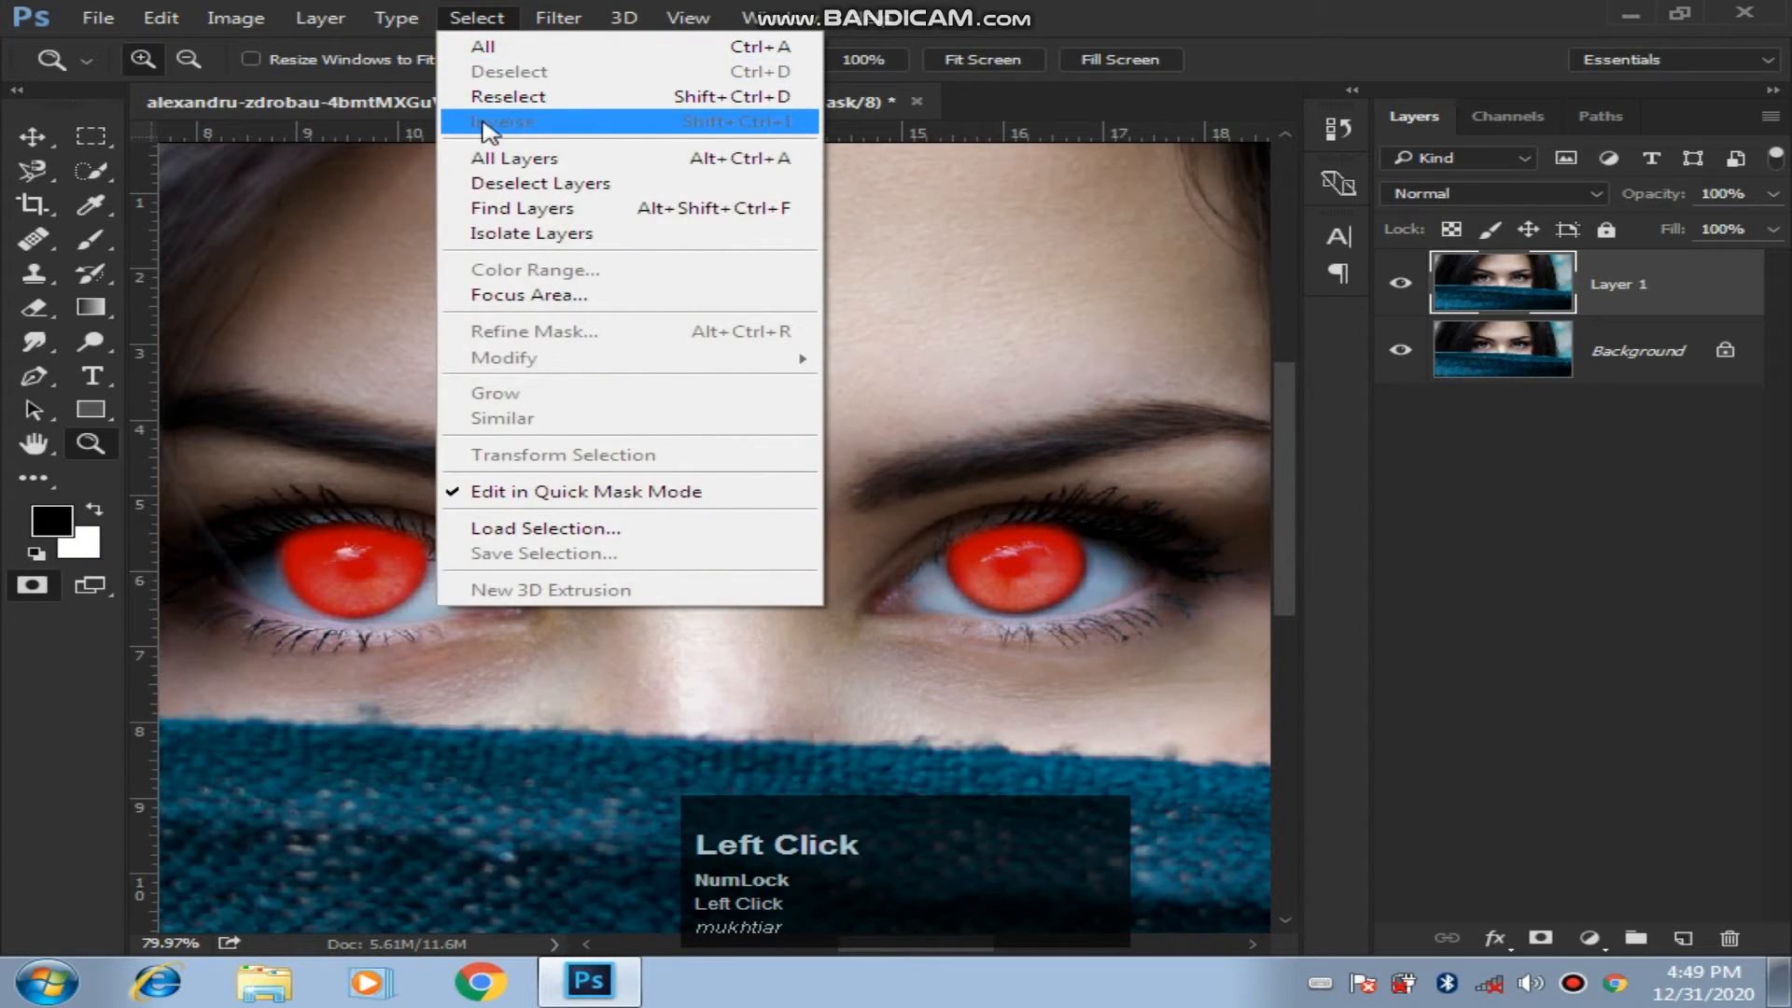
click(1032, 11)
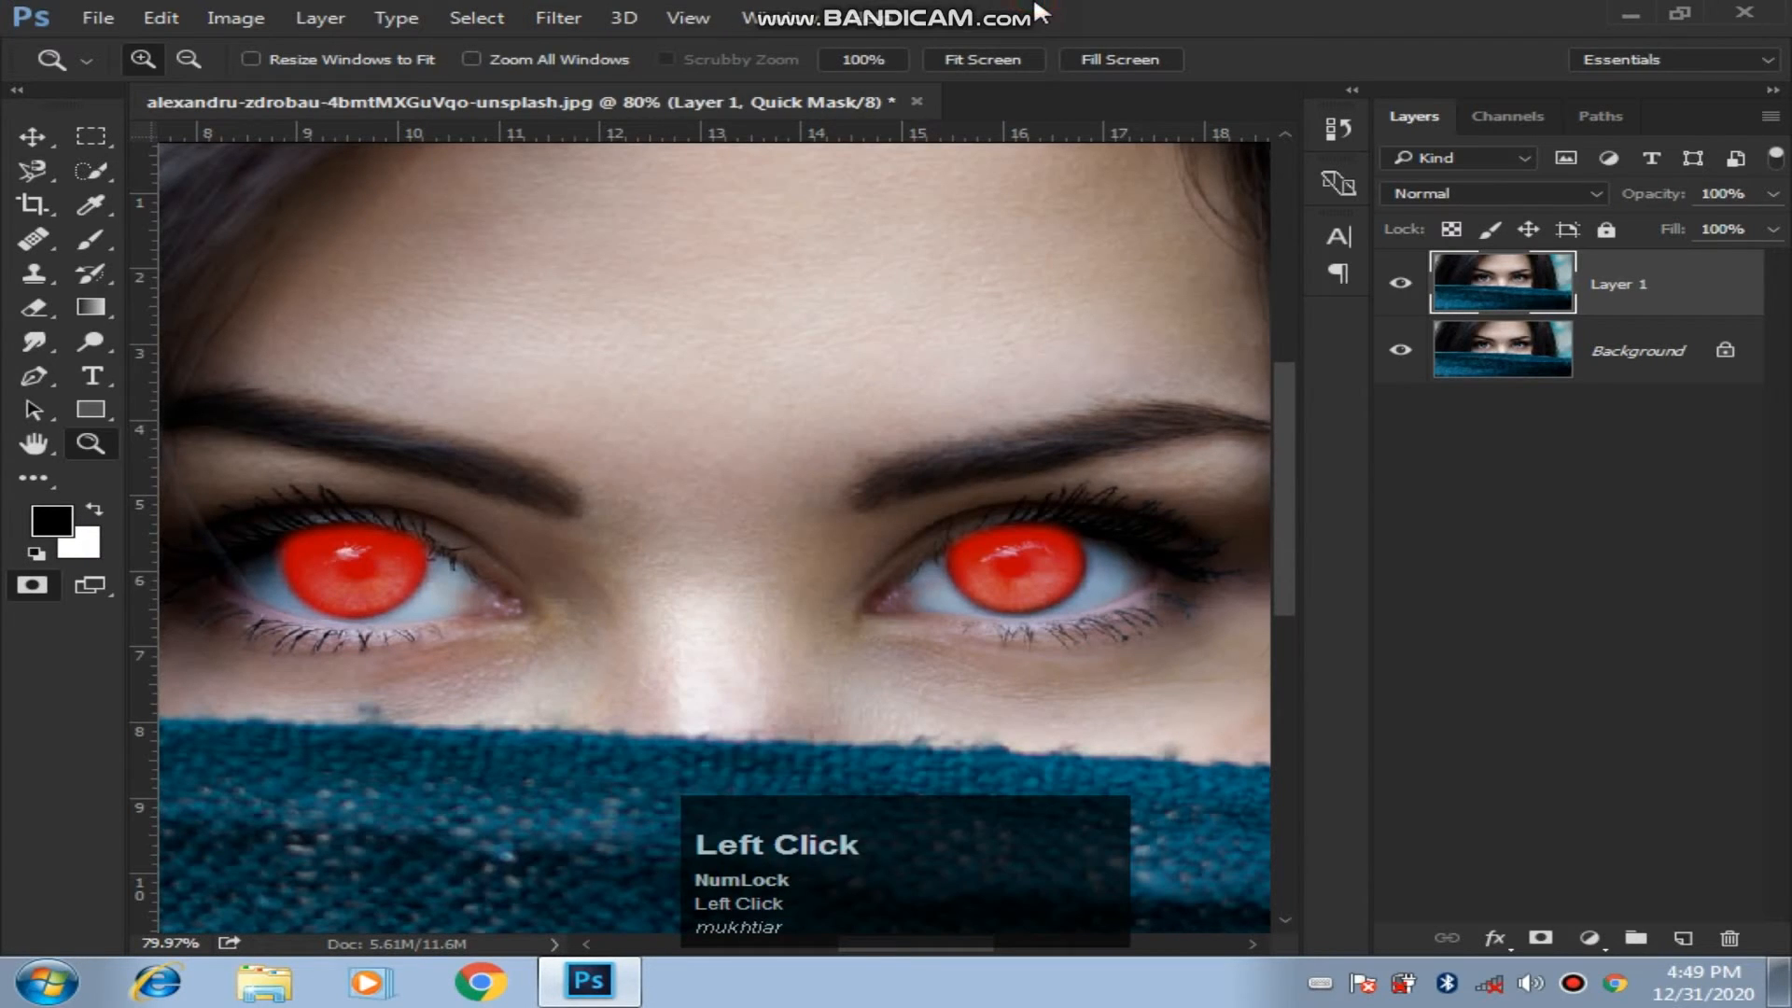
click(735, 655)
click(1554, 297)
Leave Quick Mask mode and invert the selection so that only the two irises are selected.
key(q)
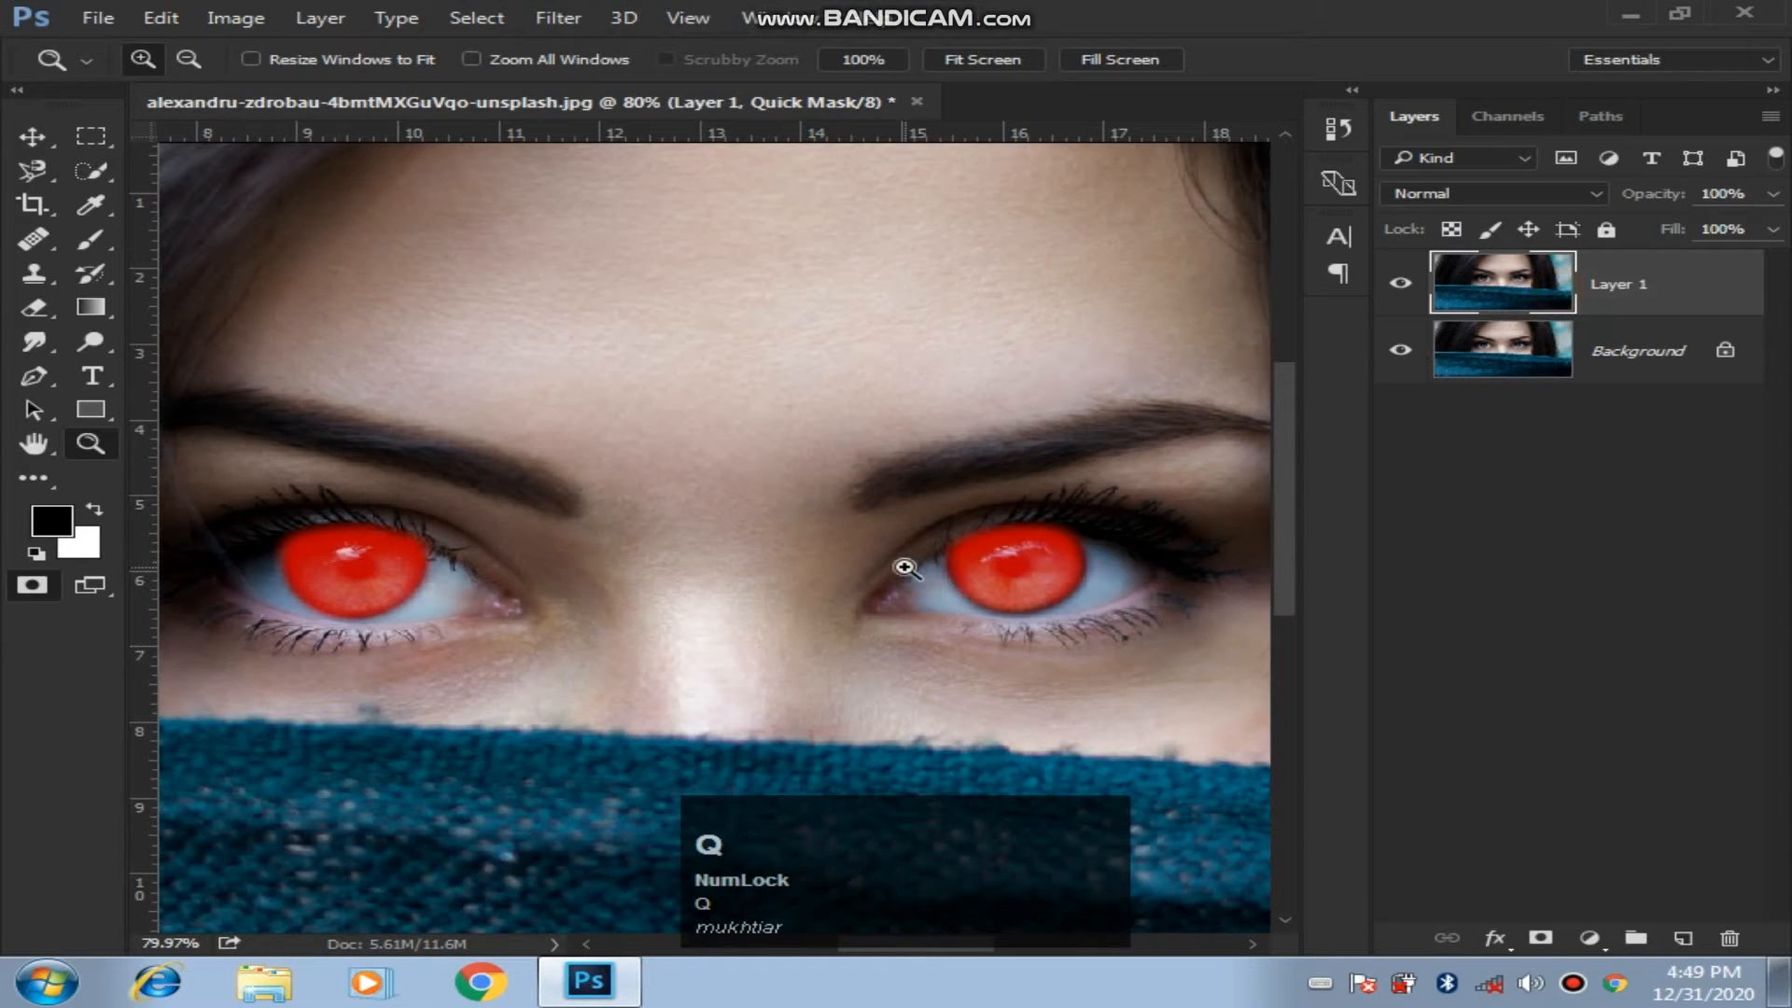
key(q)
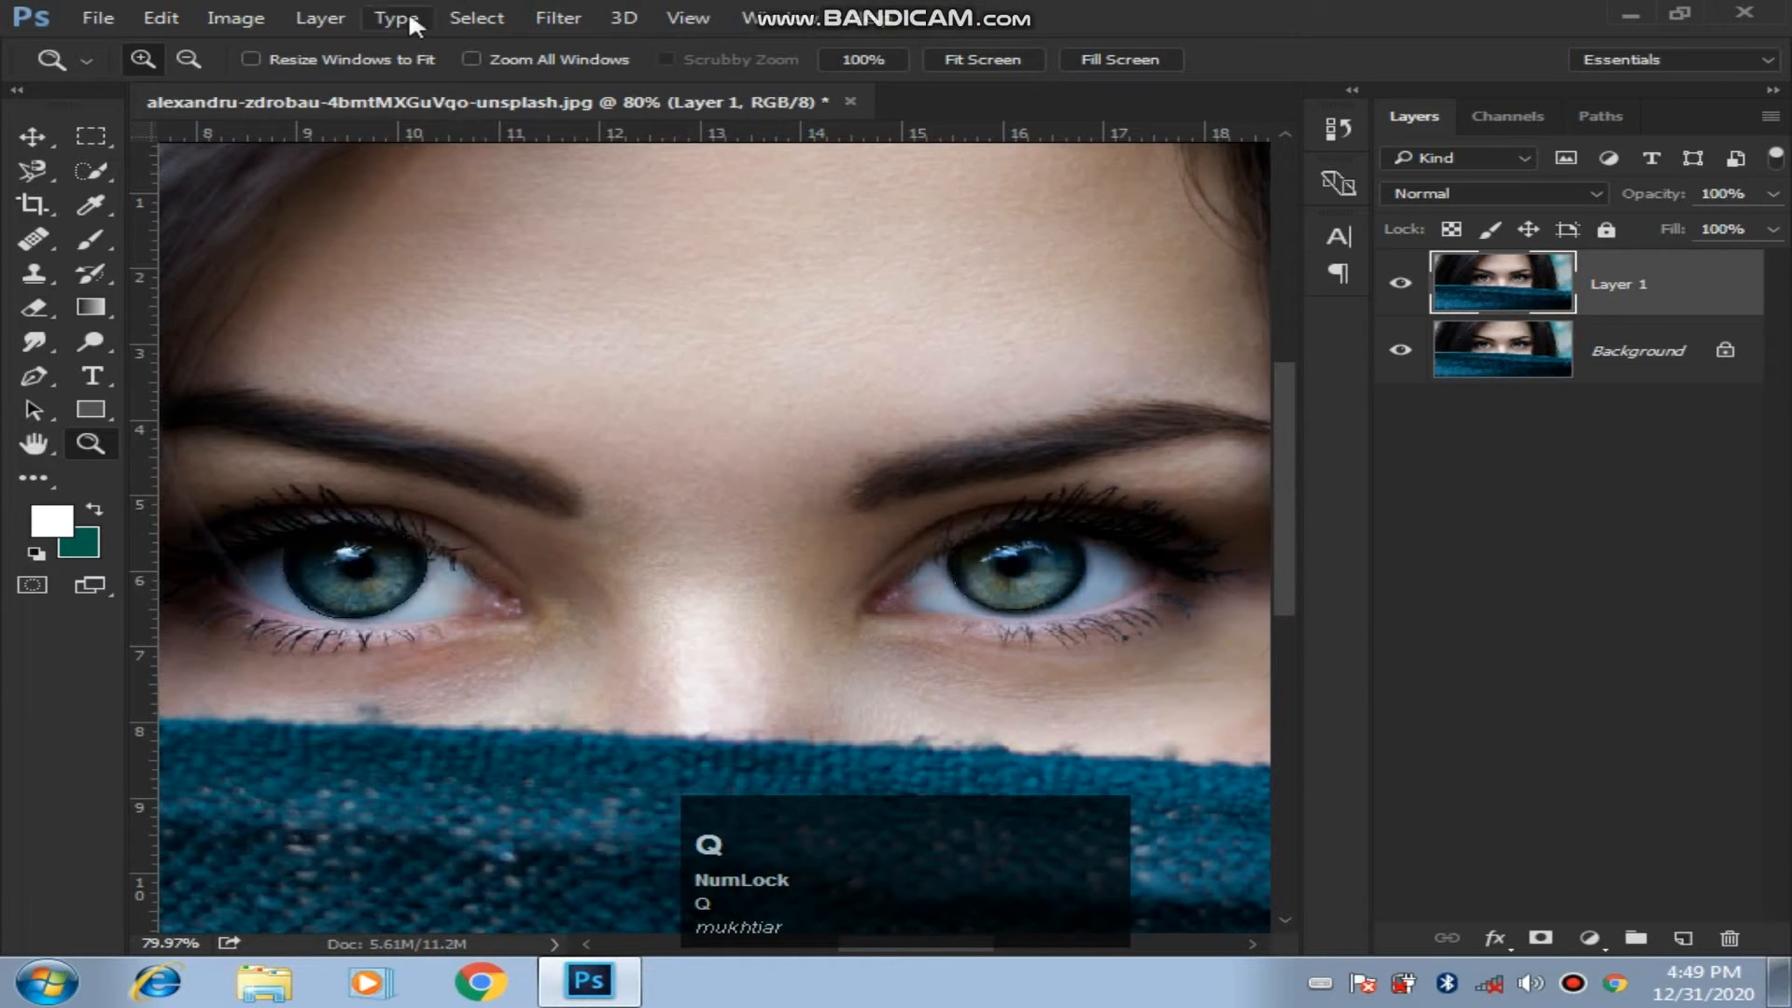
click(476, 18)
click(509, 119)
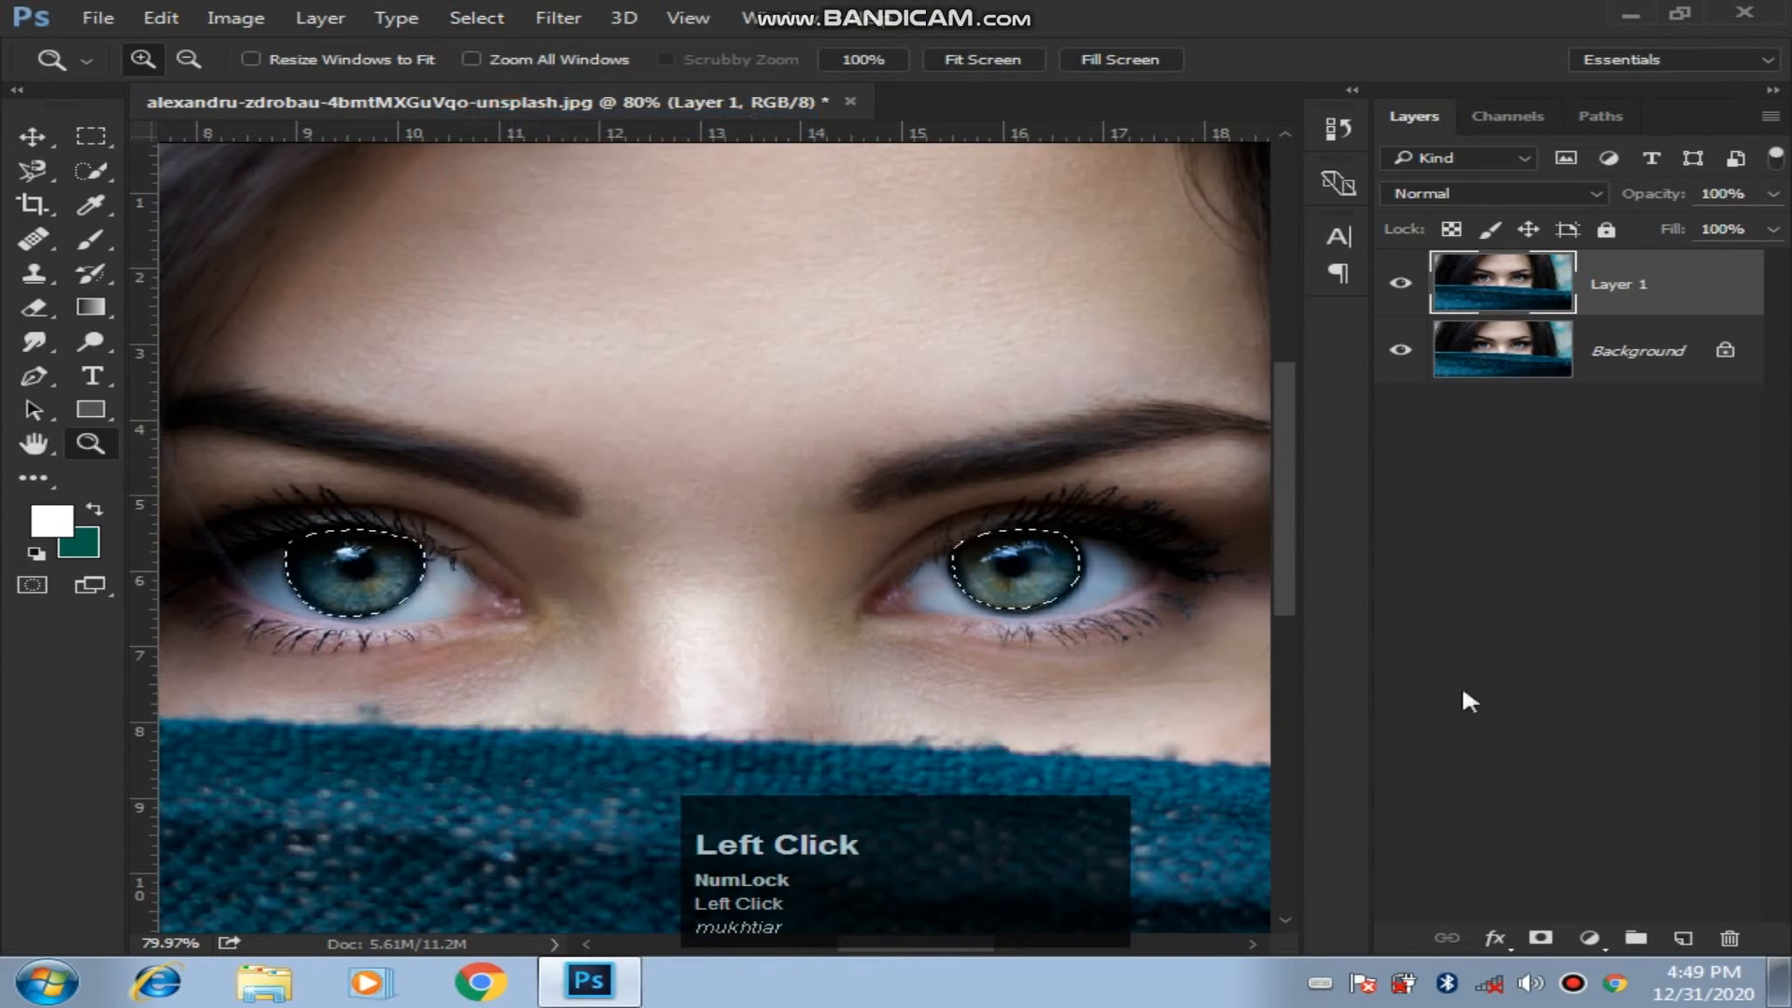
Add a Hue/Saturation adjustment layer limited to the selected irises and turn on Colorize.
click(1589, 938)
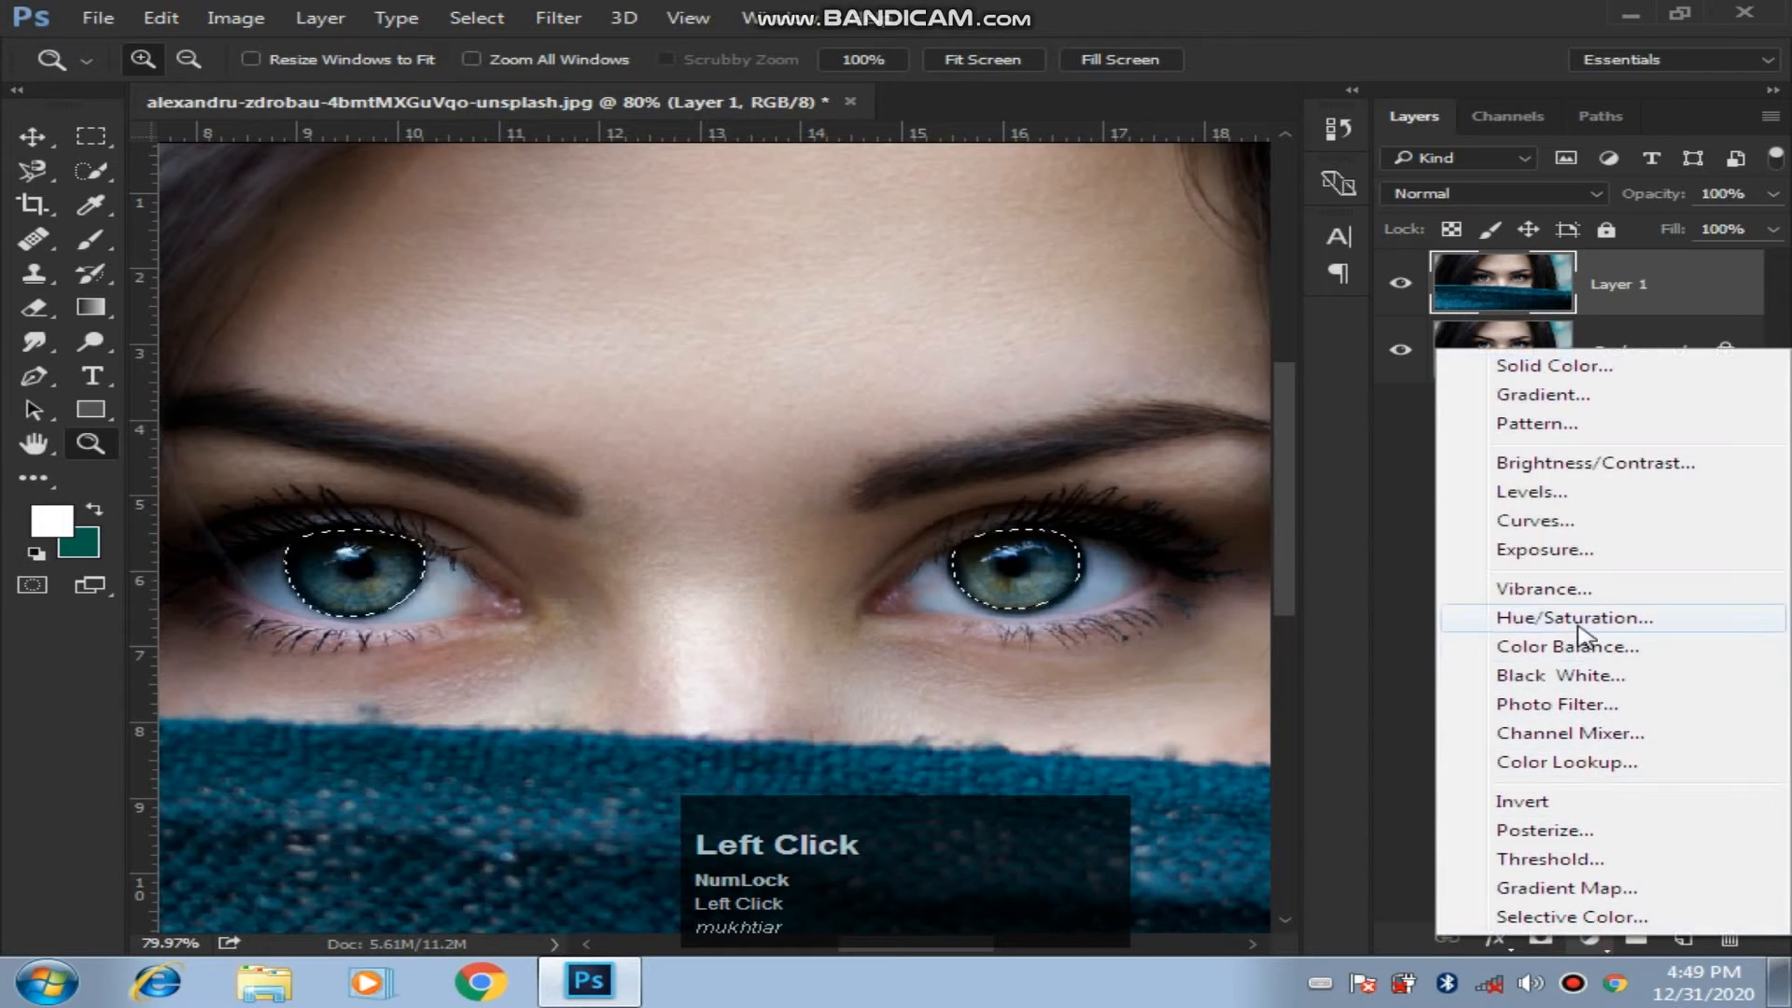
click(1583, 618)
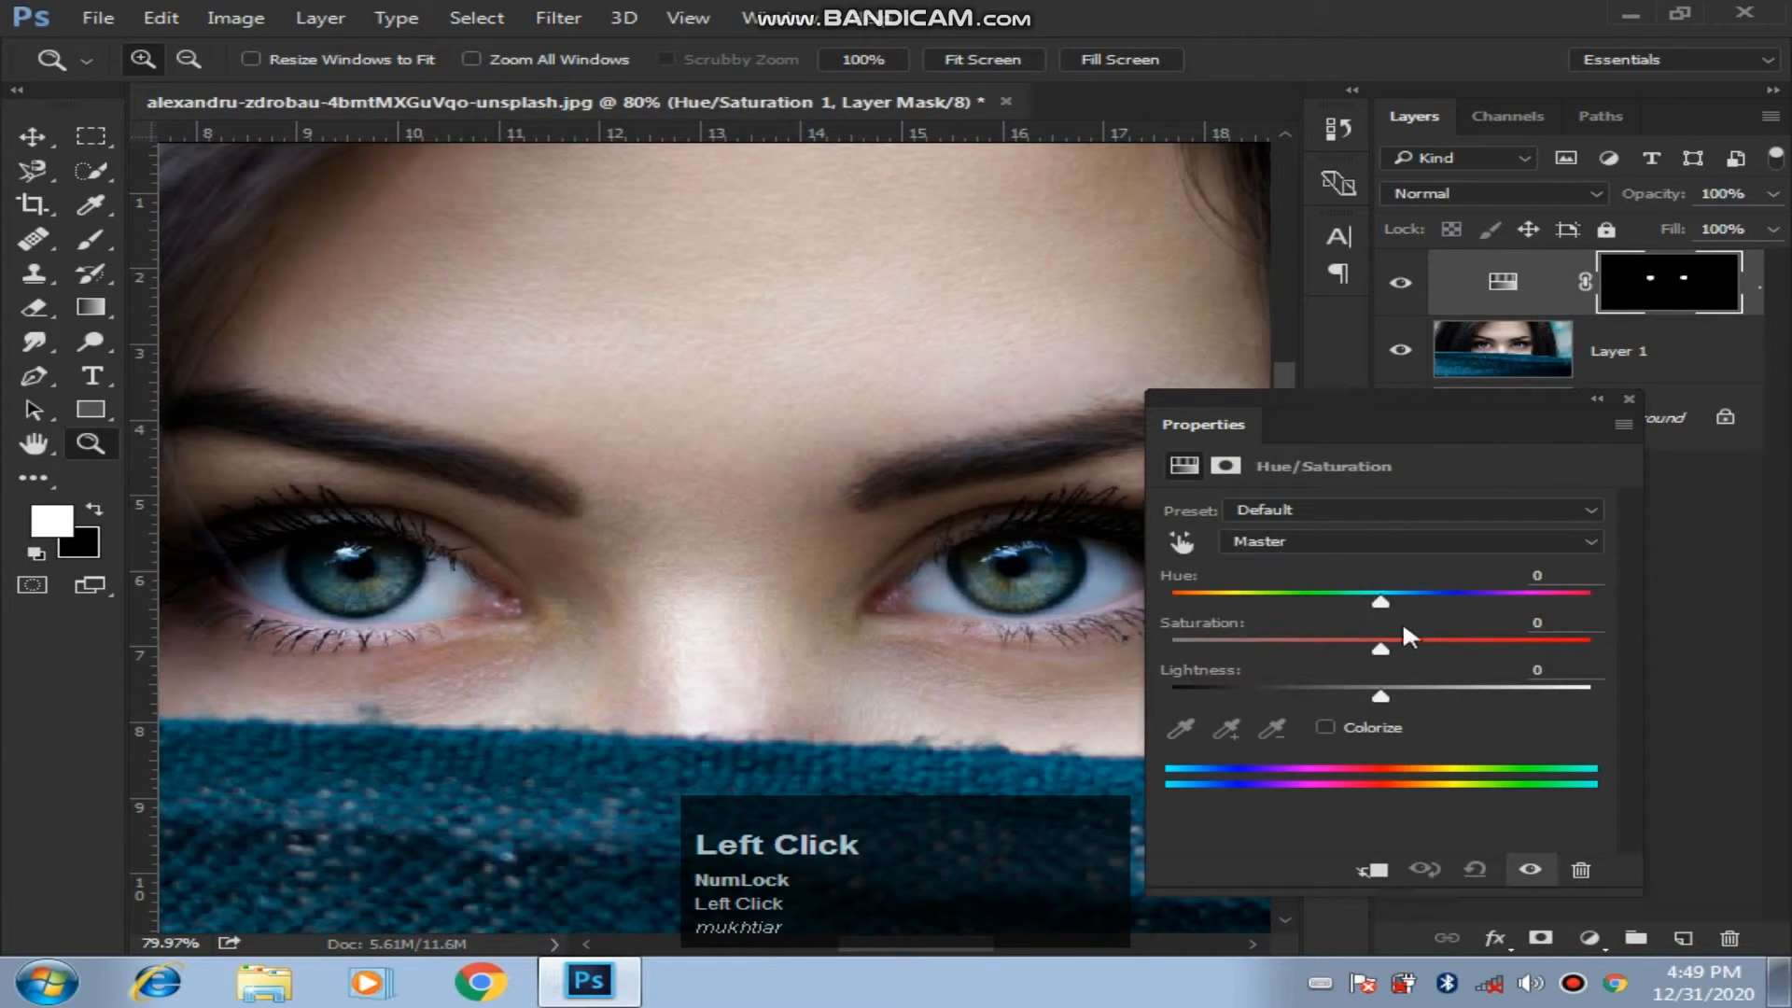
drag(1380, 602, 1430, 615)
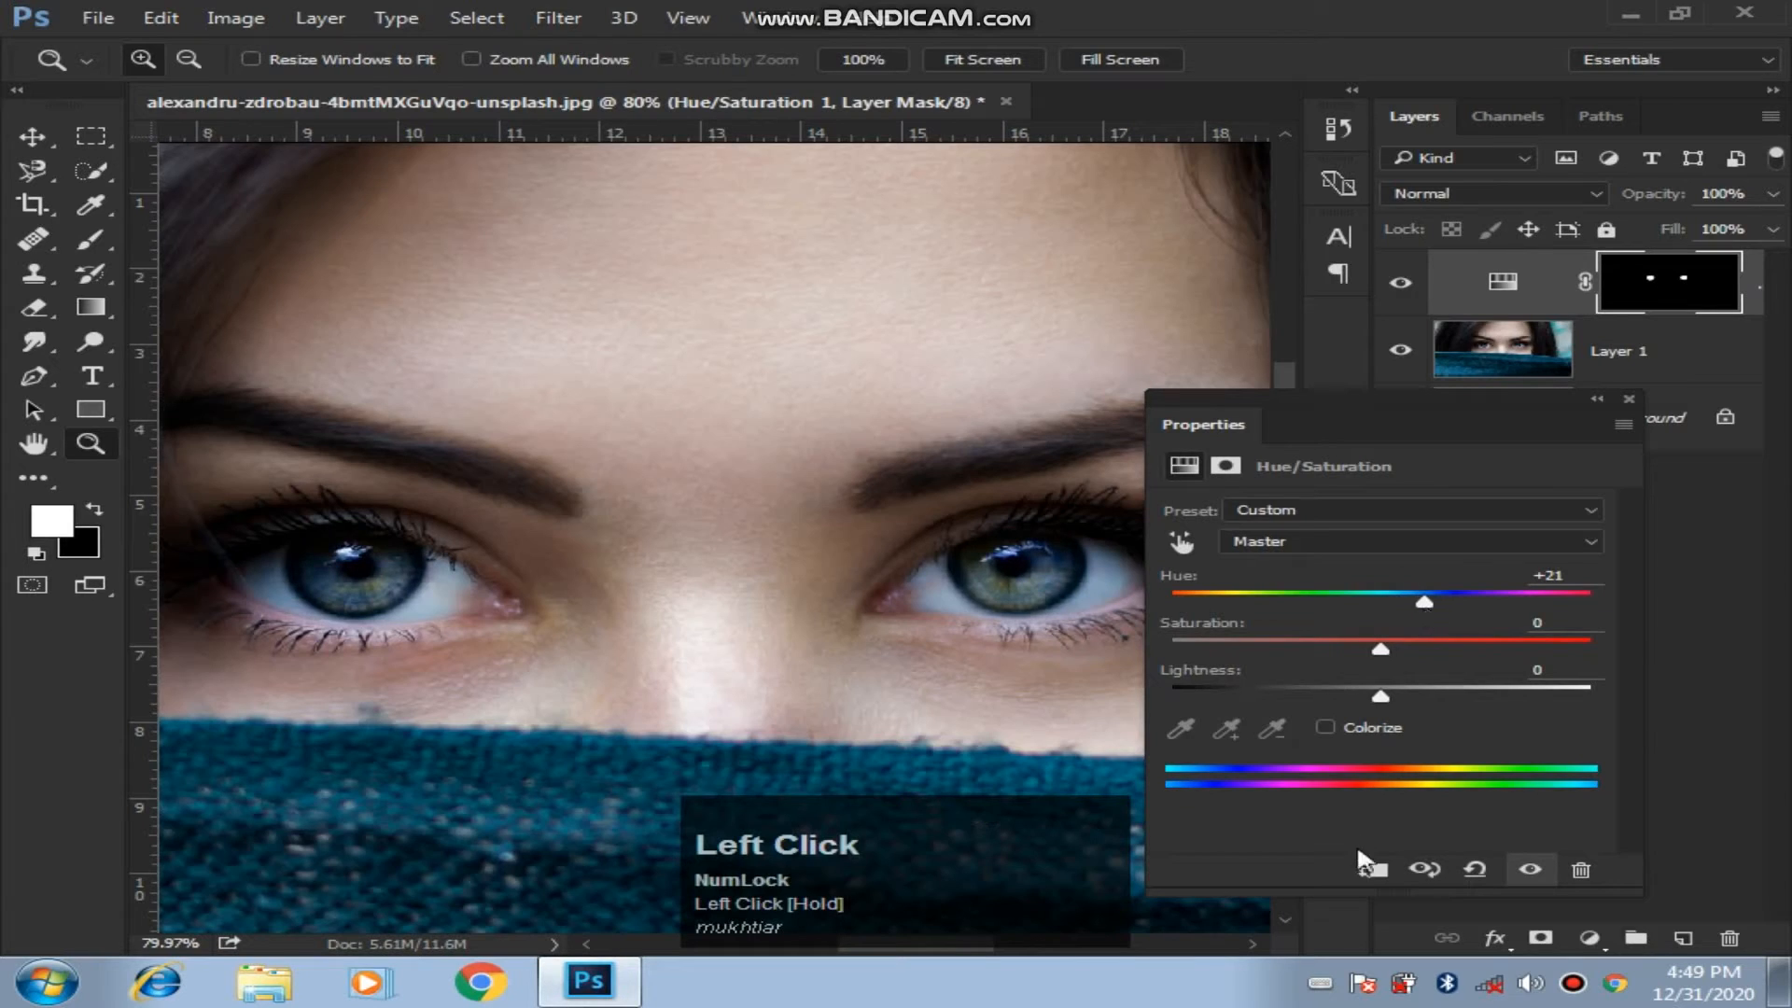
click(1323, 727)
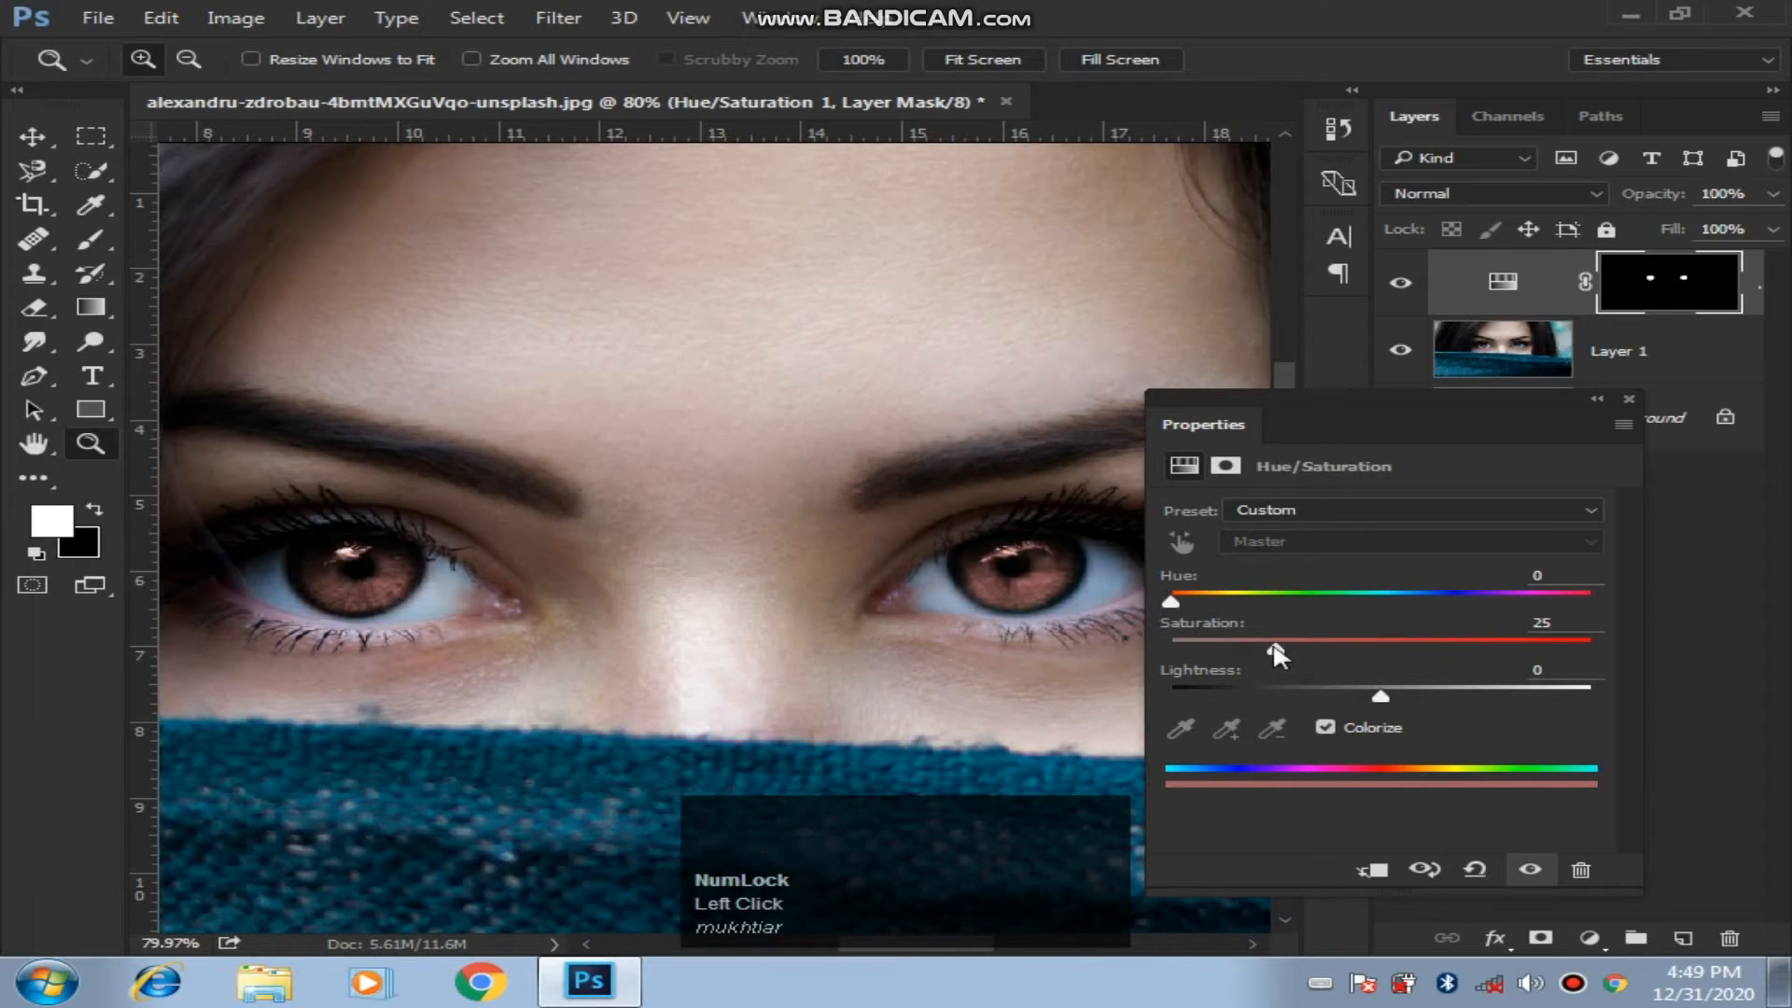
Recolour the irises magenta by setting hue to 308, saturation to 94 and lightness to -2.
drag(1275, 648, 1637, 648)
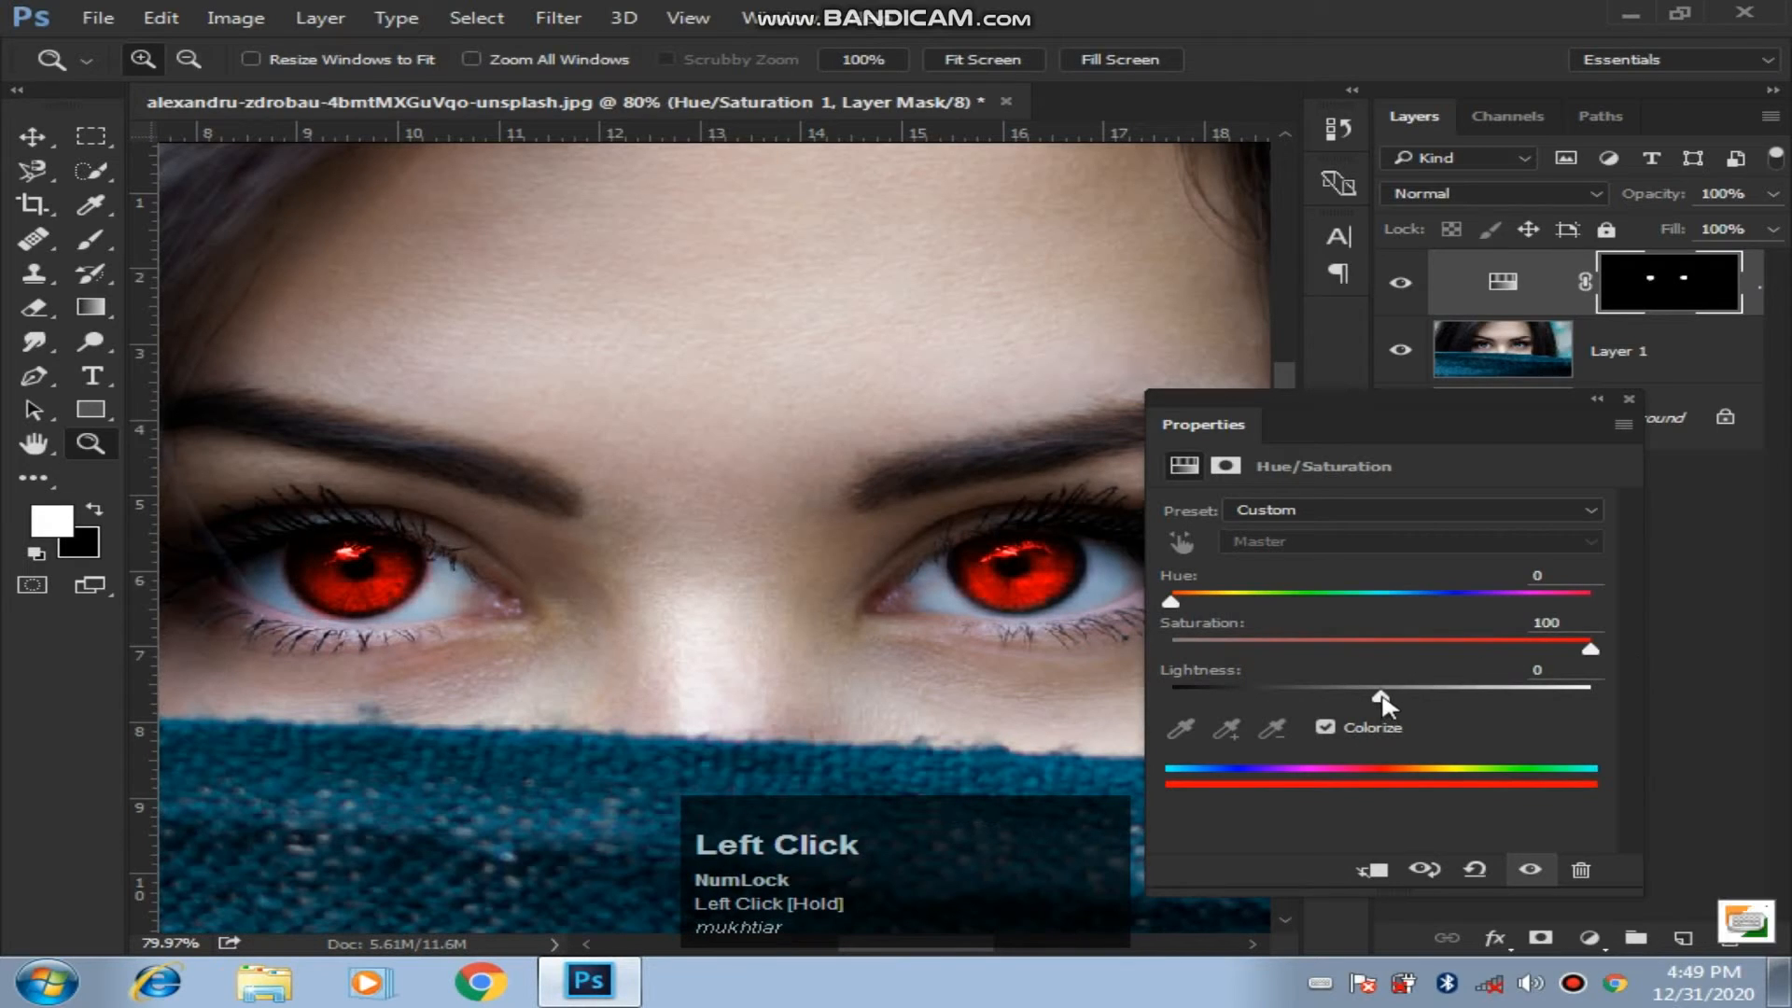
drag(1381, 696, 1297, 698)
drag(1177, 601, 1577, 660)
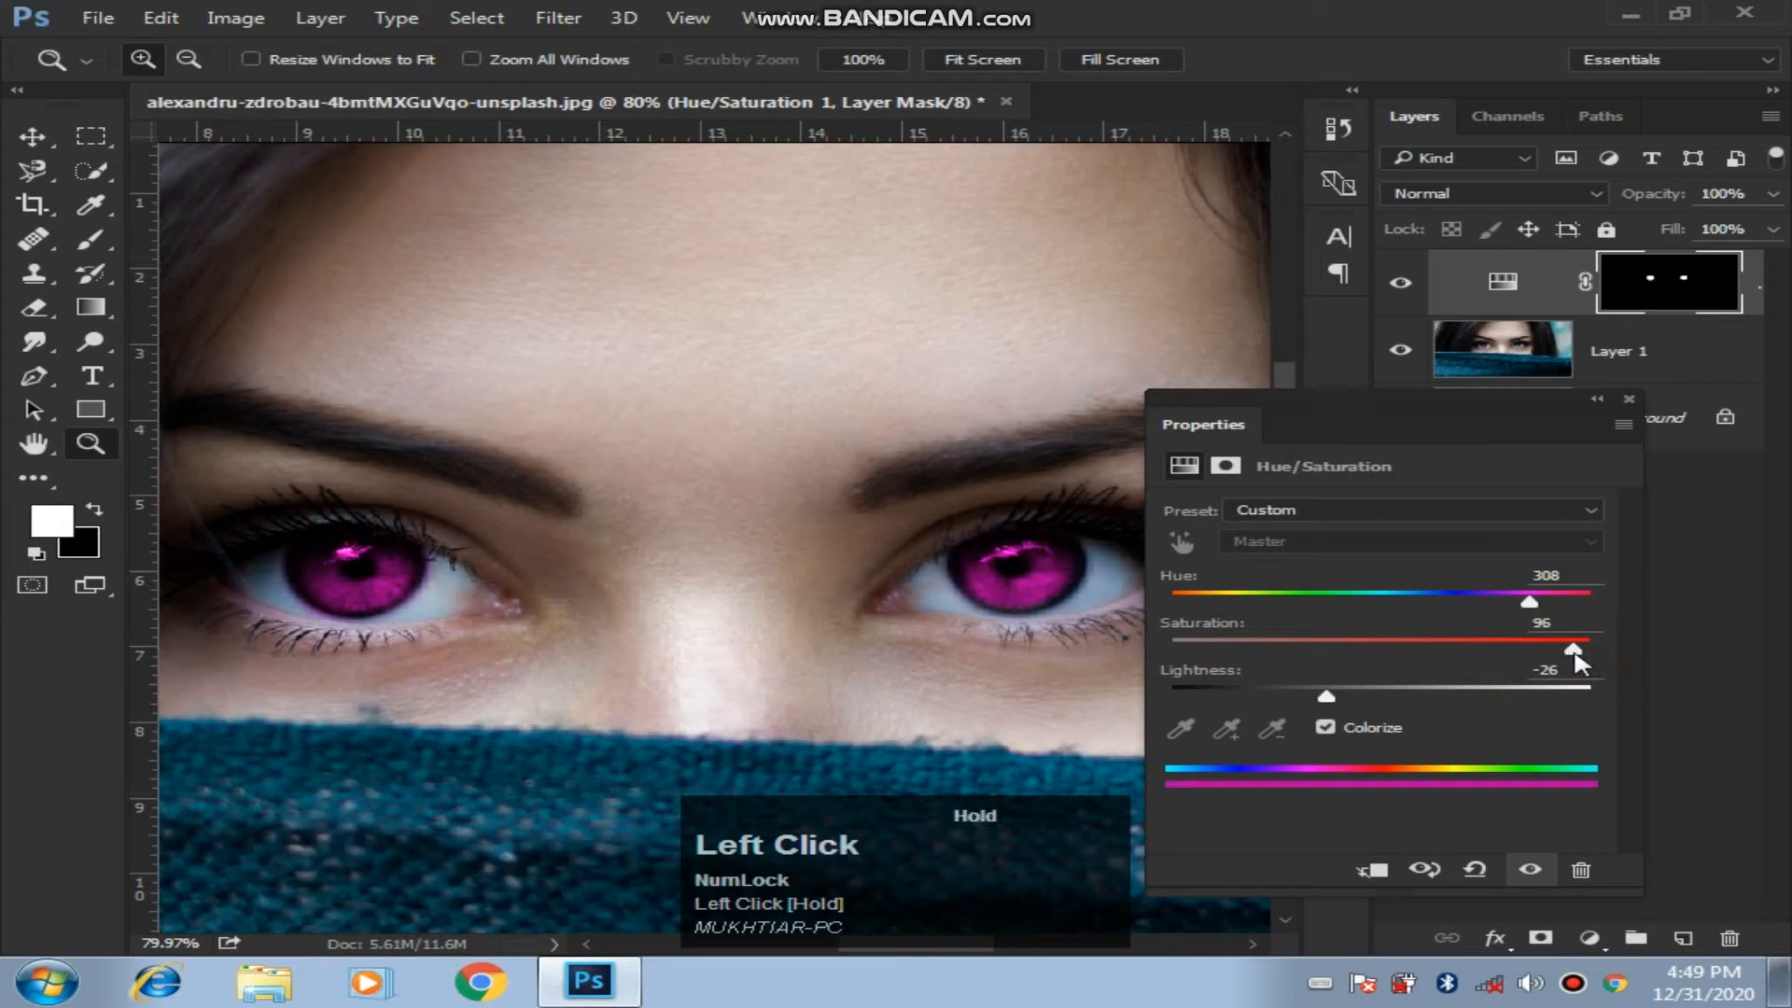
drag(1340, 700, 1381, 714)
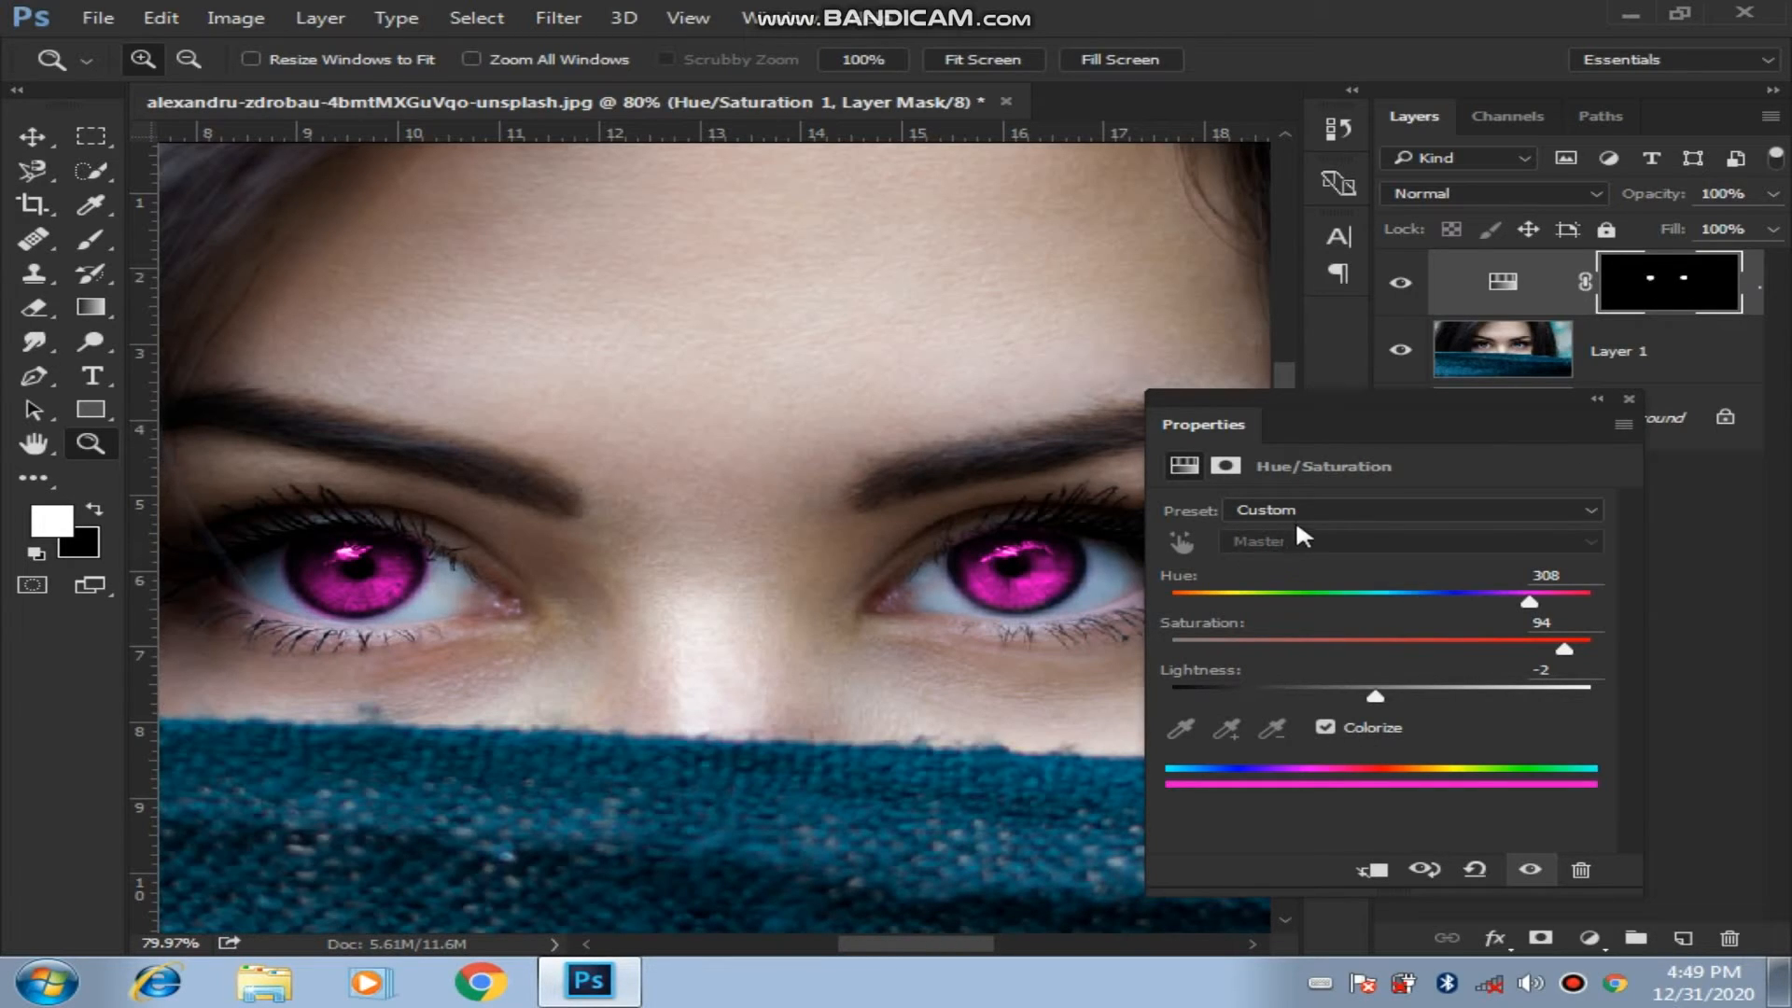
Select Layer 1 and enter Quick Mask mode with the Brush tool, close up on the eye at the image's right.
click(1628, 399)
click(1530, 341)
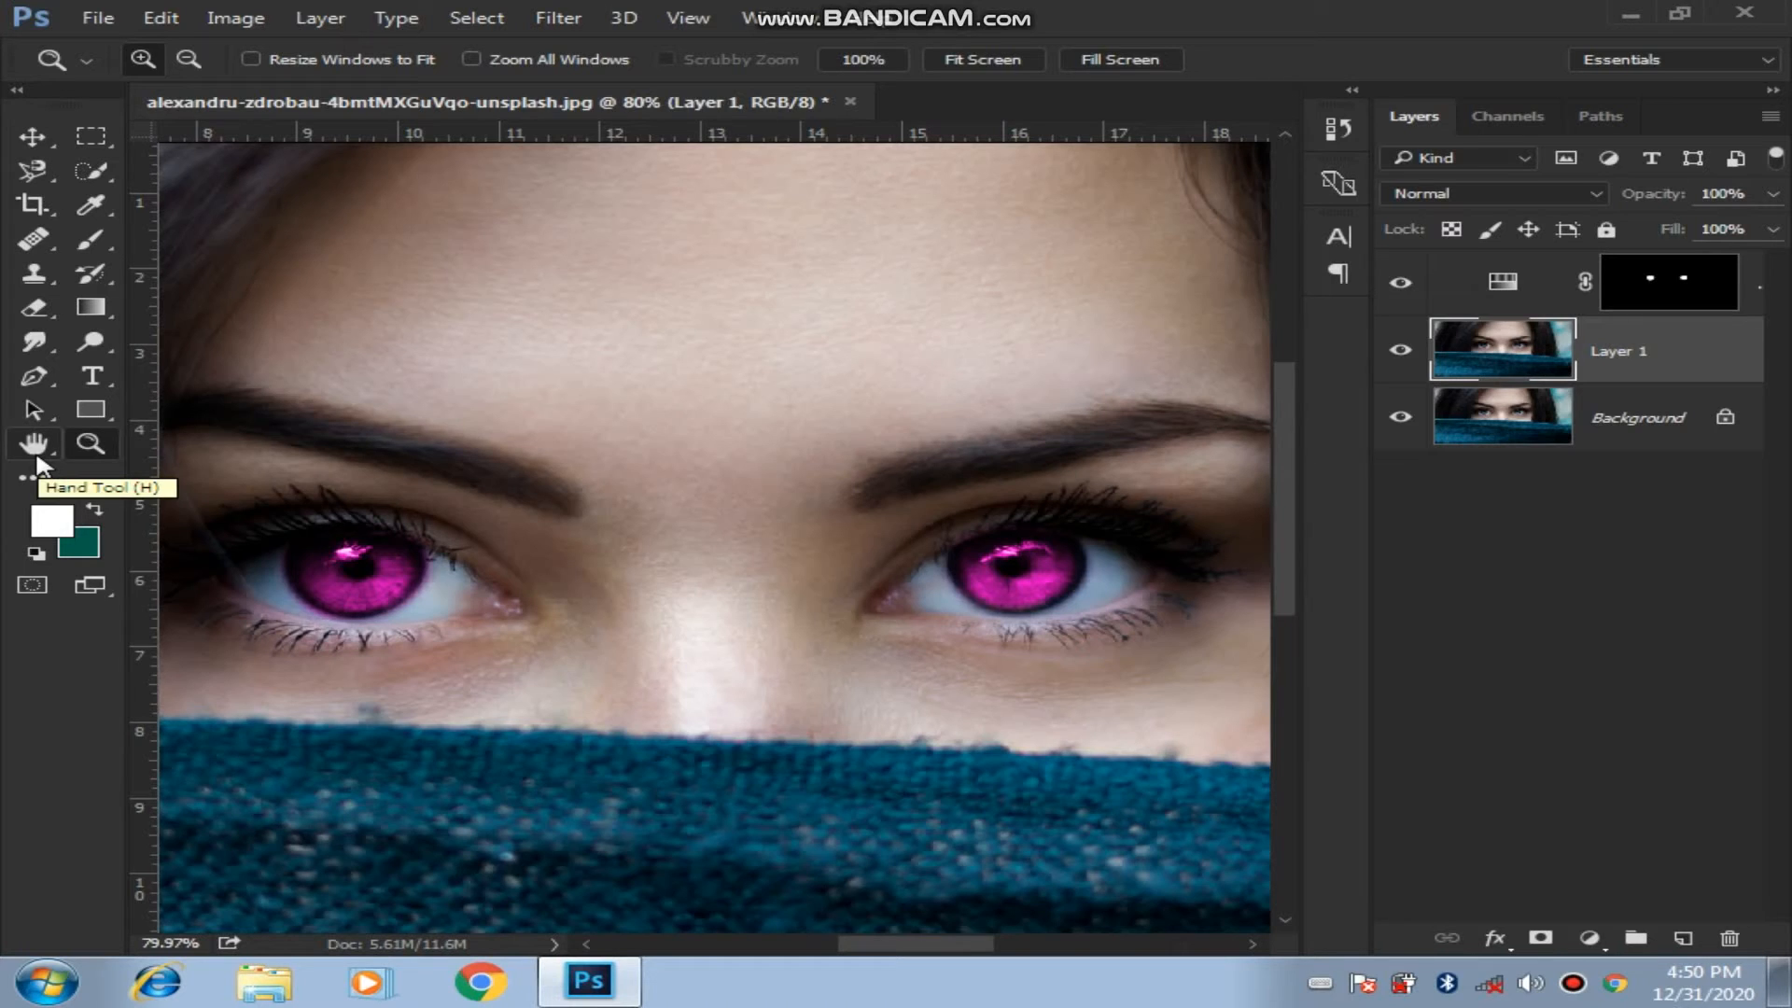
drag(1231, 506, 797, 719)
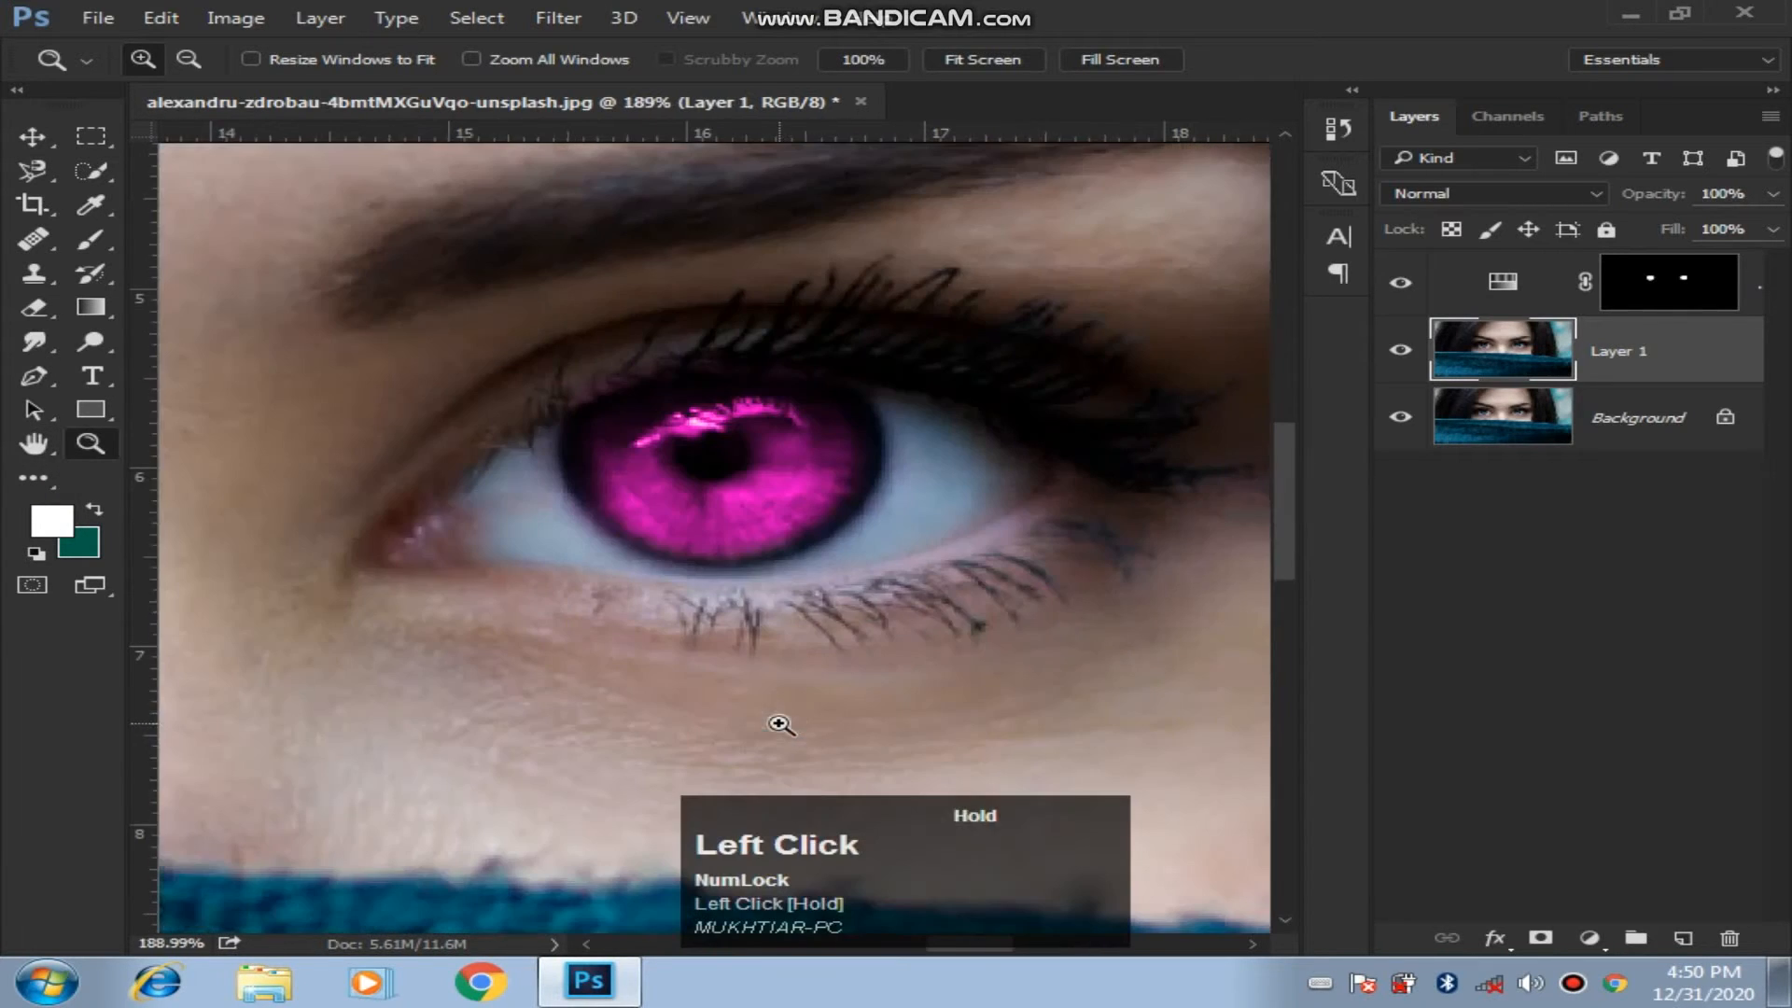
drag(1107, 323, 352, 688)
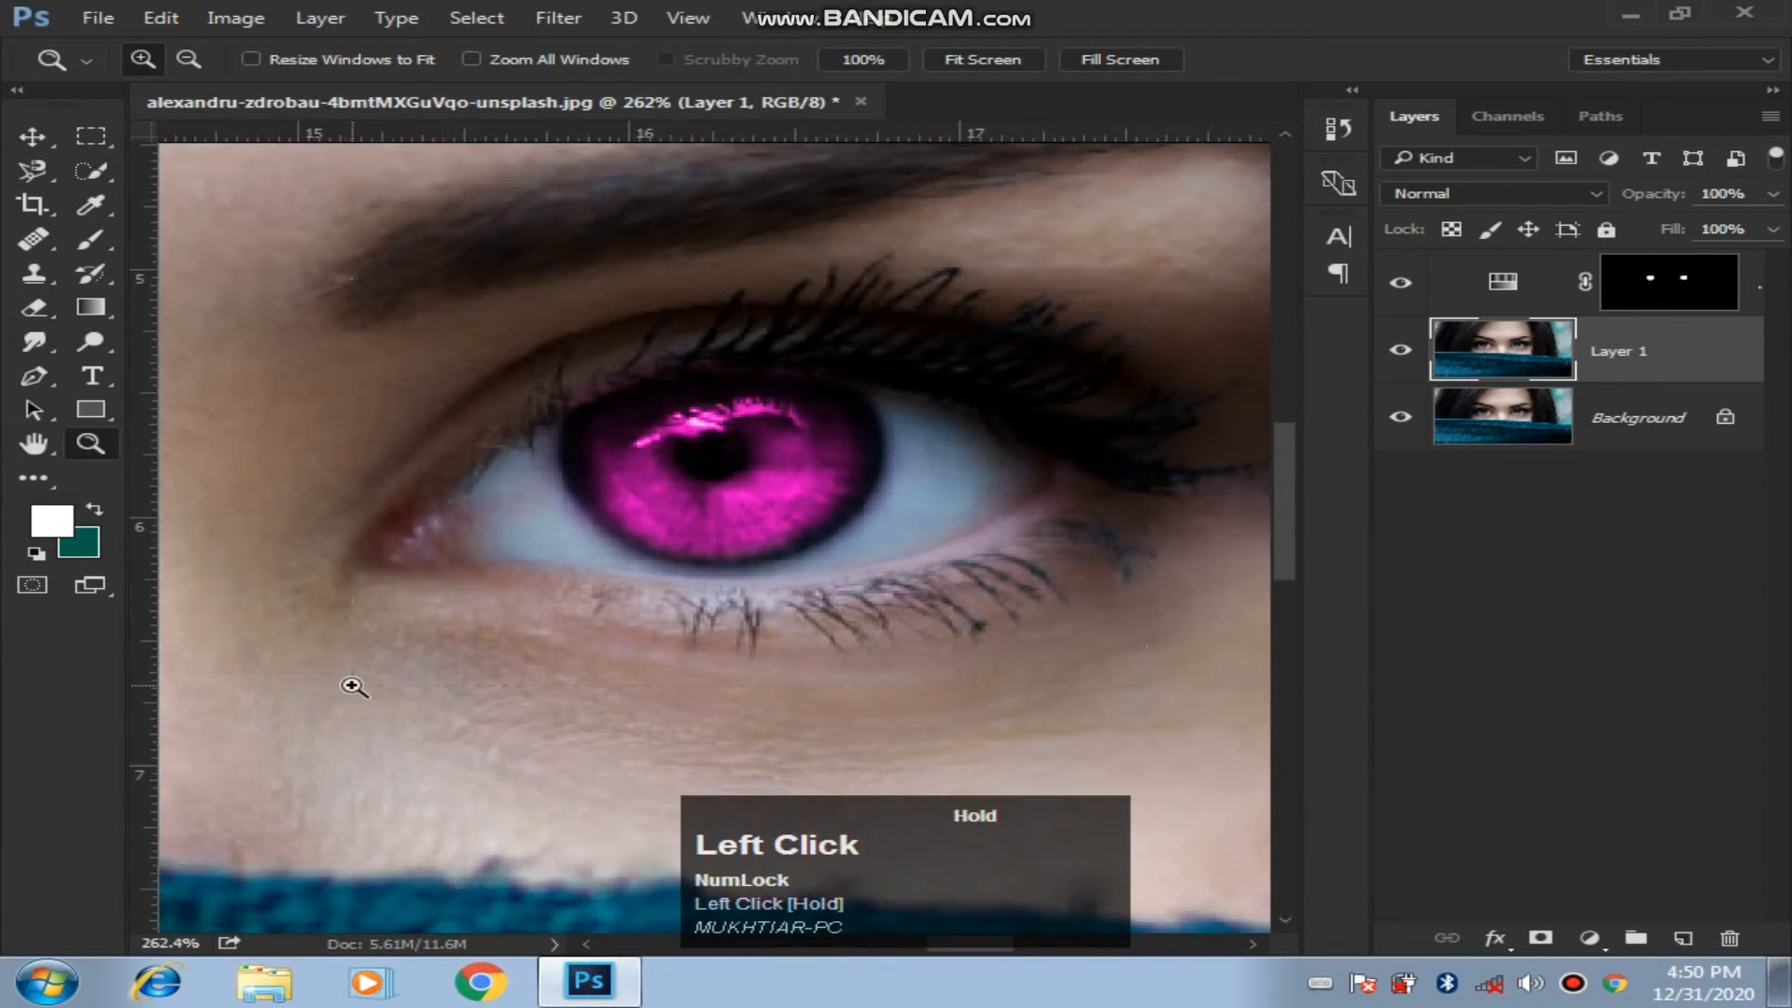
click(90, 239)
click(32, 585)
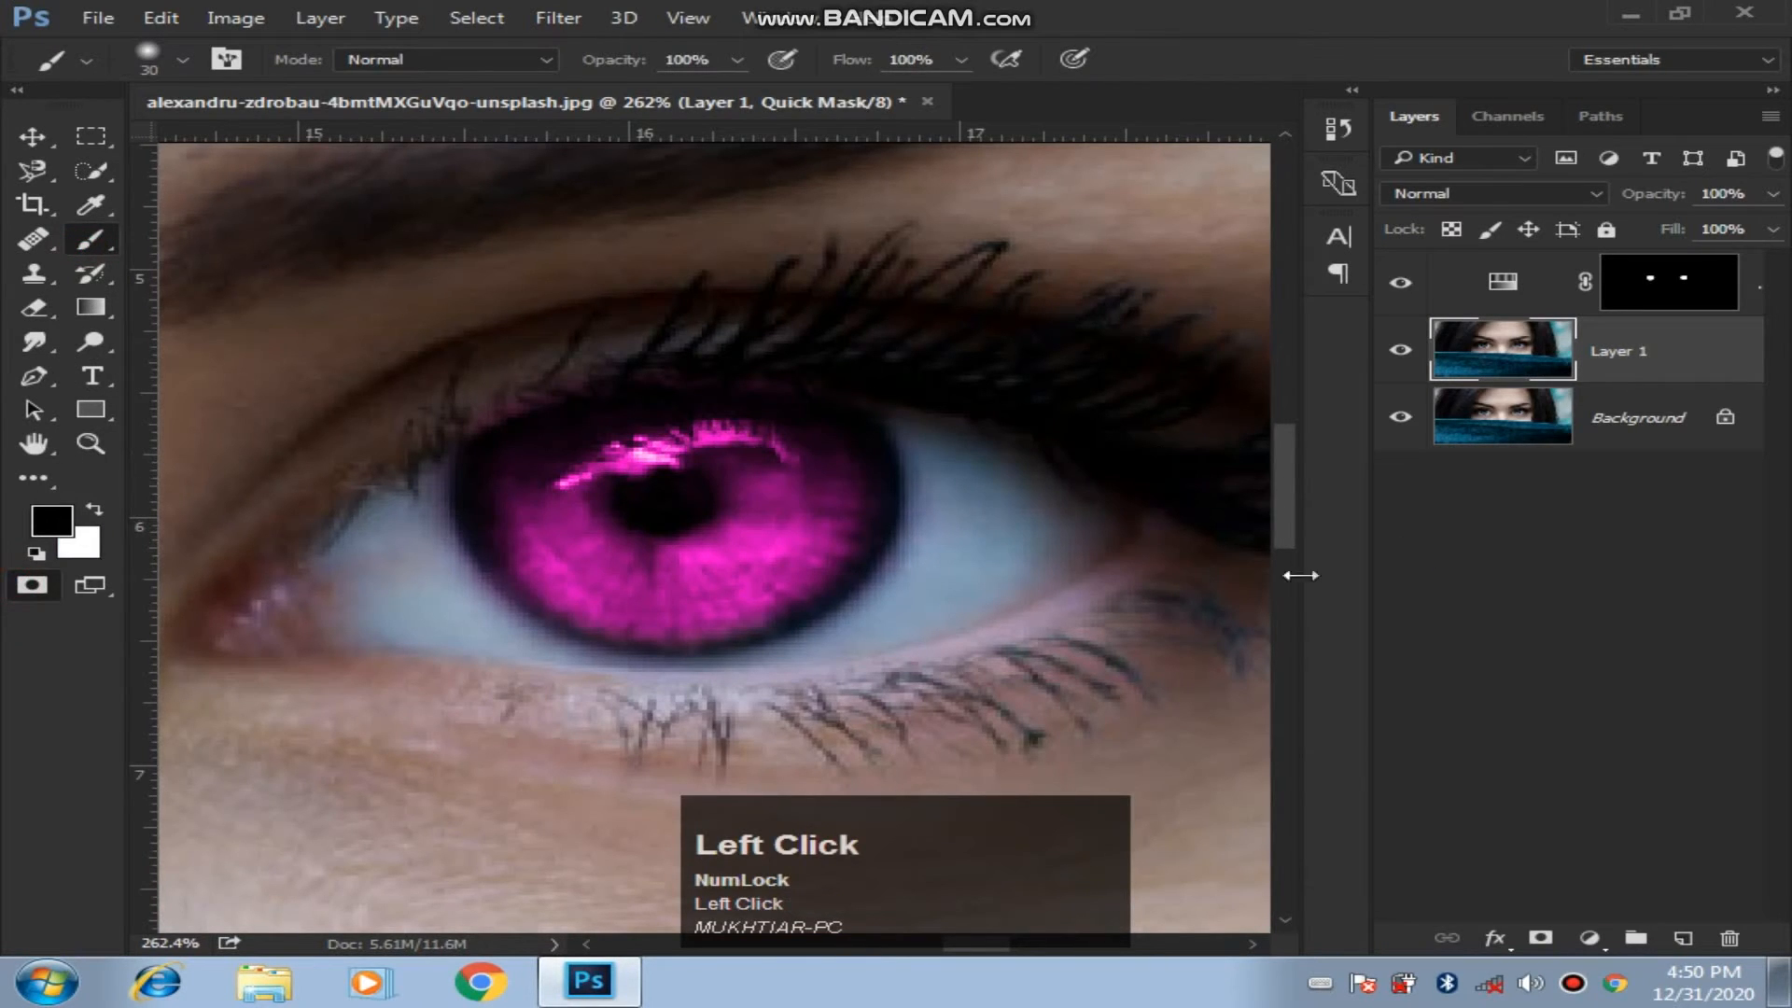
Paint the quick mask over the white of this eye on both sides of the iris with a 25 px brush.
key(bracketleft)
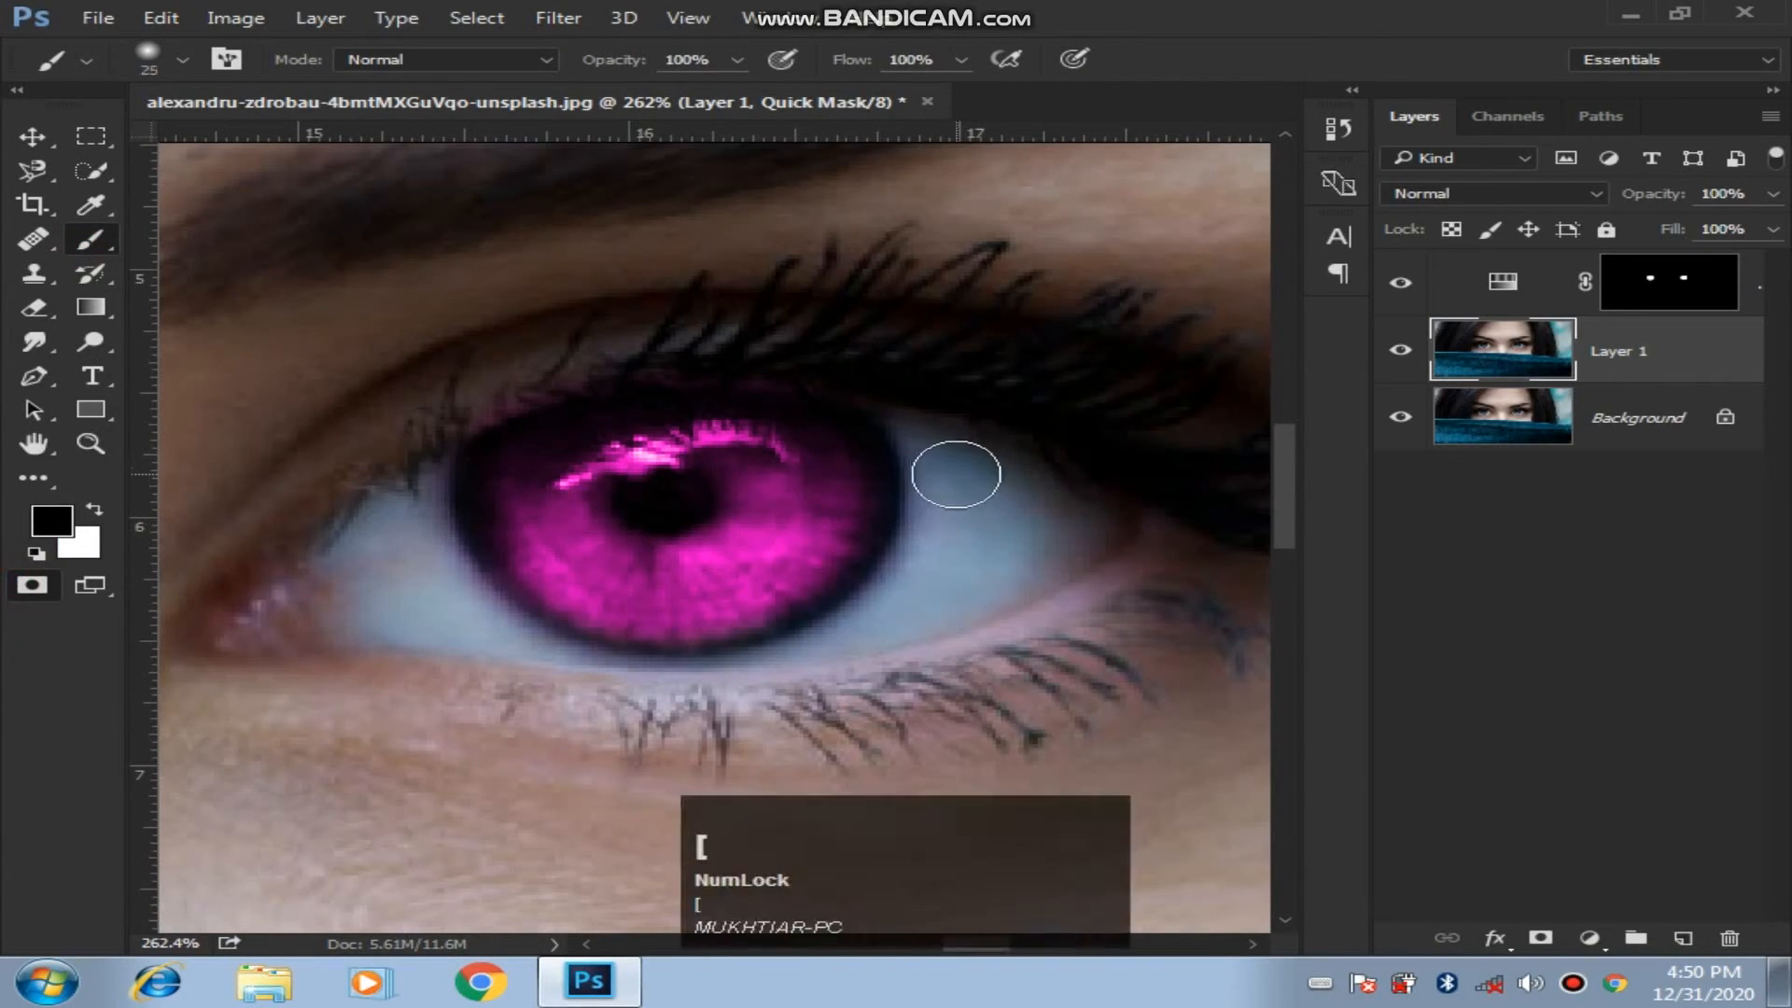
mouse_move(927, 446)
mouse_down()
mouse_move(934, 569)
mouse_move(838, 633)
mouse_move(728, 664)
mouse_move(531, 672)
mouse_move(335, 624)
mouse_move(263, 628)
mouse_move(405, 495)
mouse_move(416, 569)
mouse_move(460, 623)
mouse_up()
drag(399, 555, 519, 647)
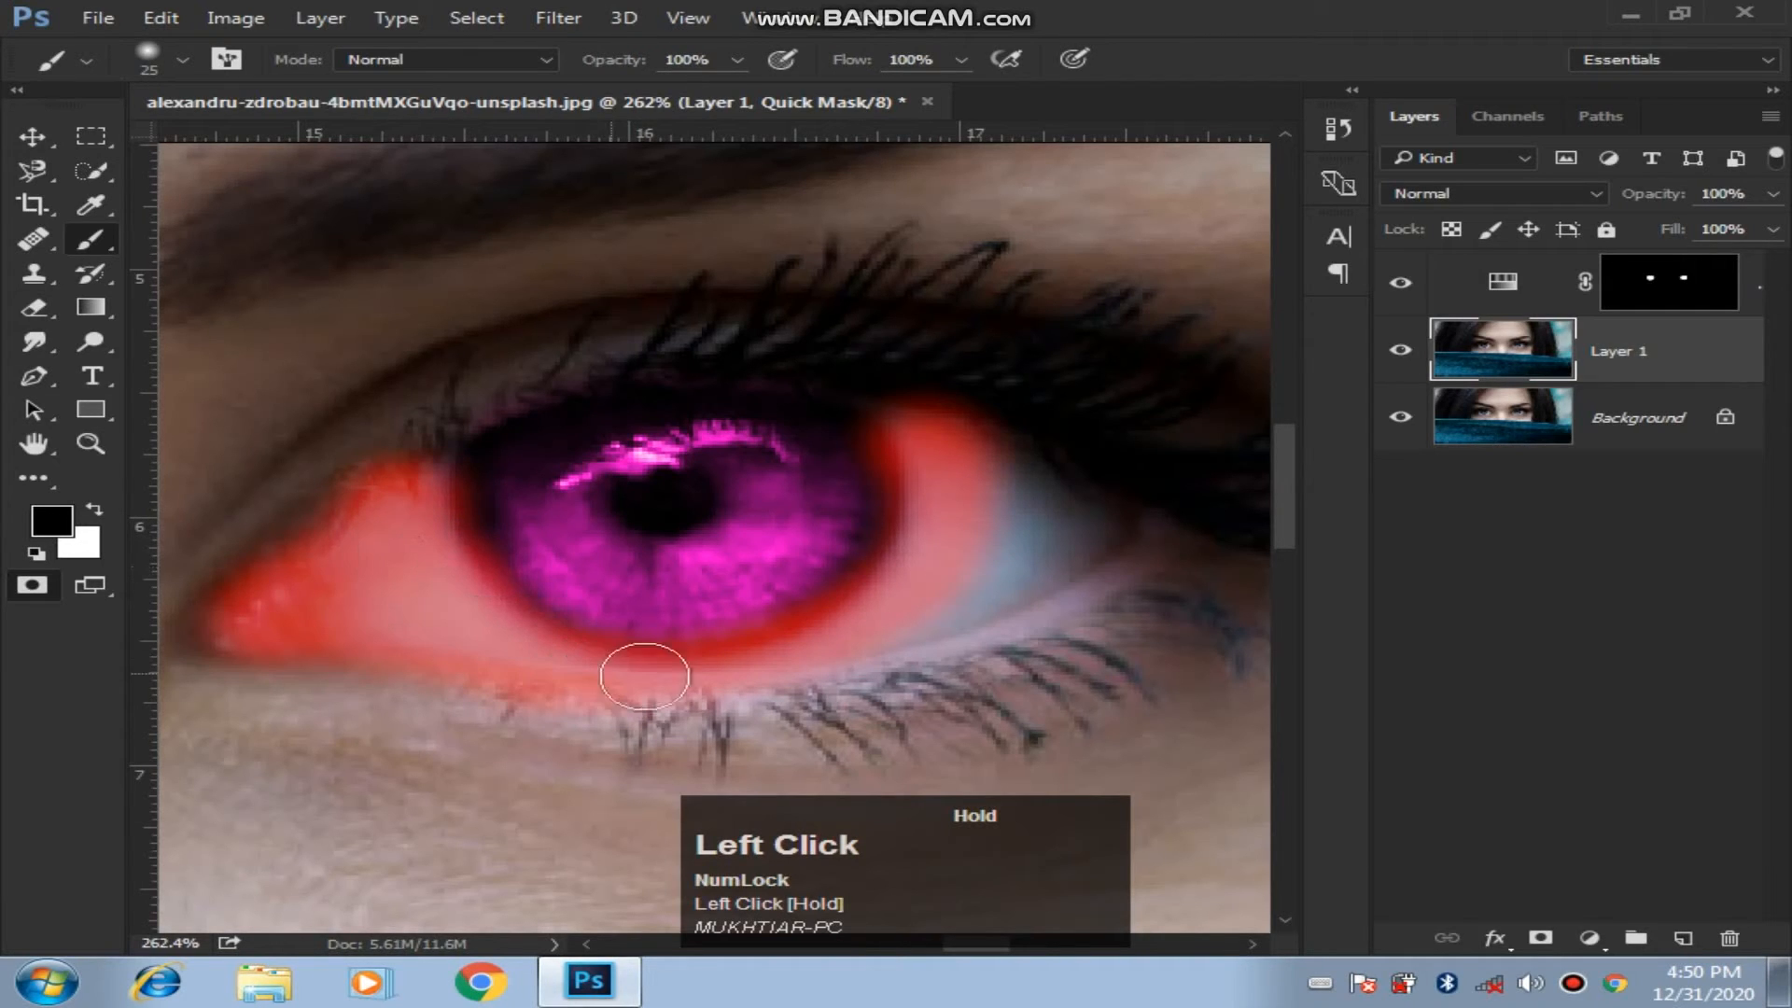
mouse_move(644, 676)
mouse_down()
mouse_move(756, 684)
mouse_move(987, 610)
mouse_move(1067, 562)
mouse_move(1088, 537)
mouse_move(1055, 494)
mouse_move(987, 478)
mouse_move(1066, 504)
mouse_move(997, 513)
mouse_up()
mouse_move(968, 596)
mouse_down()
mouse_move(821, 637)
mouse_move(581, 664)
mouse_up()
drag(285, 602, 755, 588)
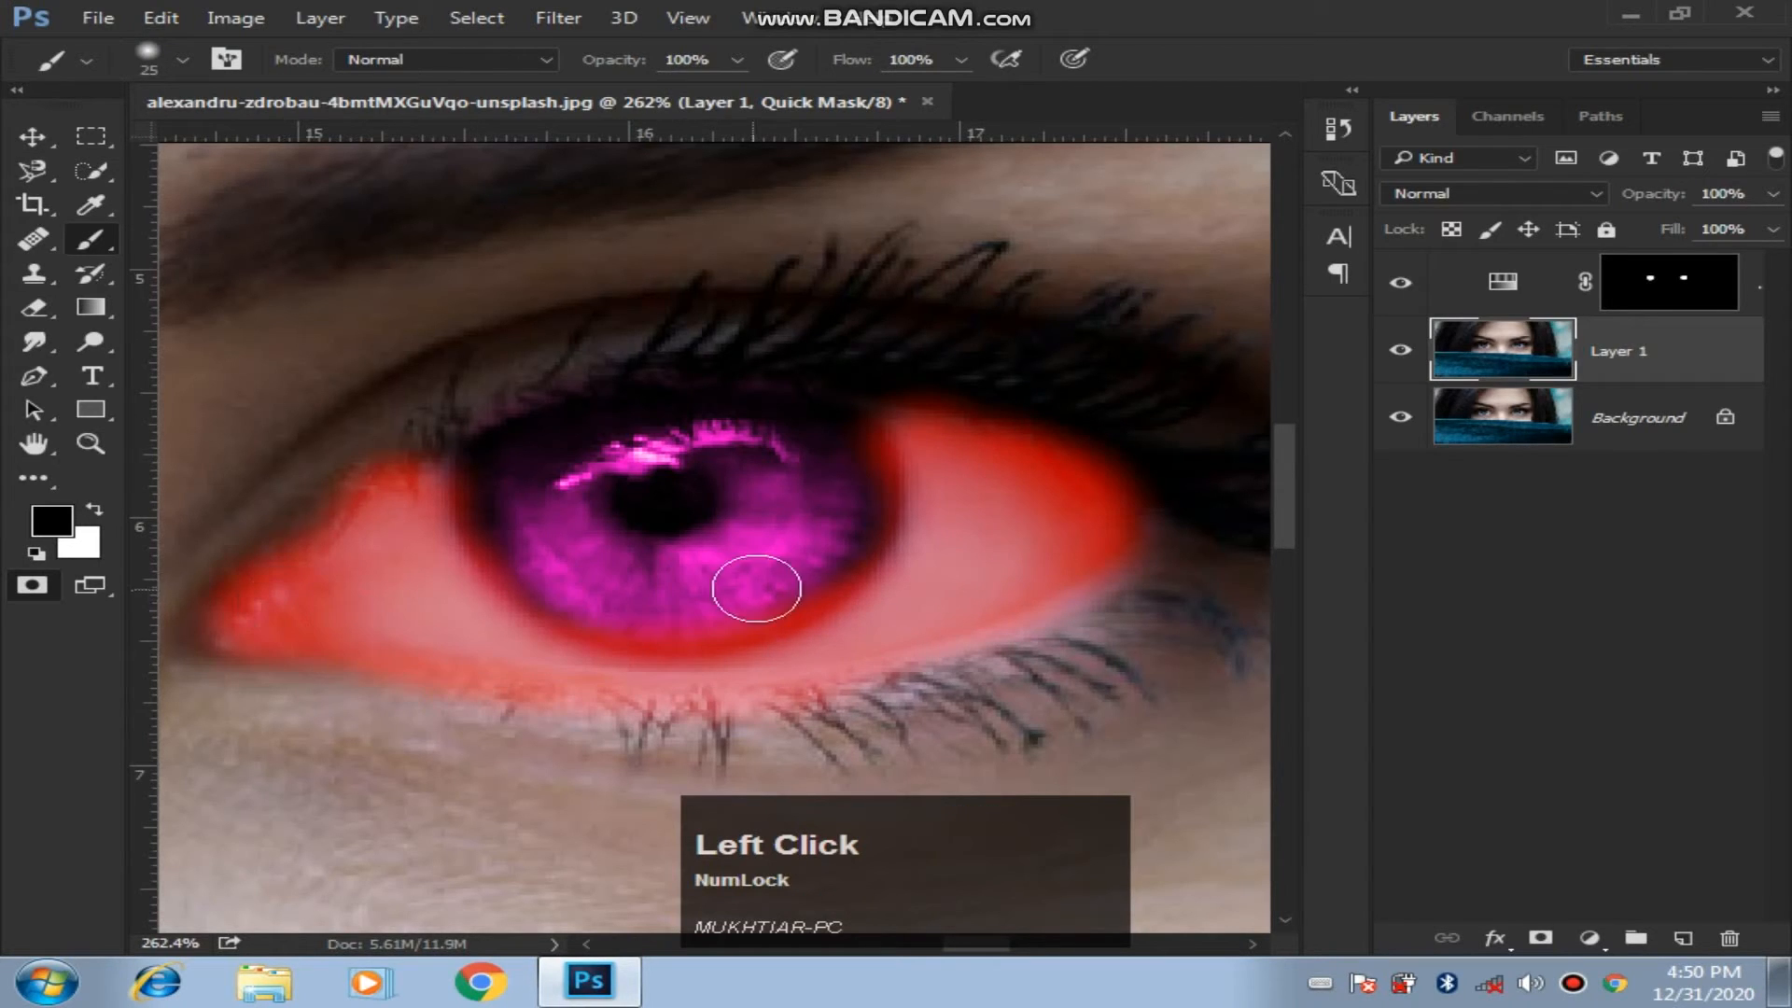
Erase mask overspill along the iris's lower edge and extend the mask into the eye's outer corner with a 15 px brush.
key(x)
drag(821, 531, 808, 553)
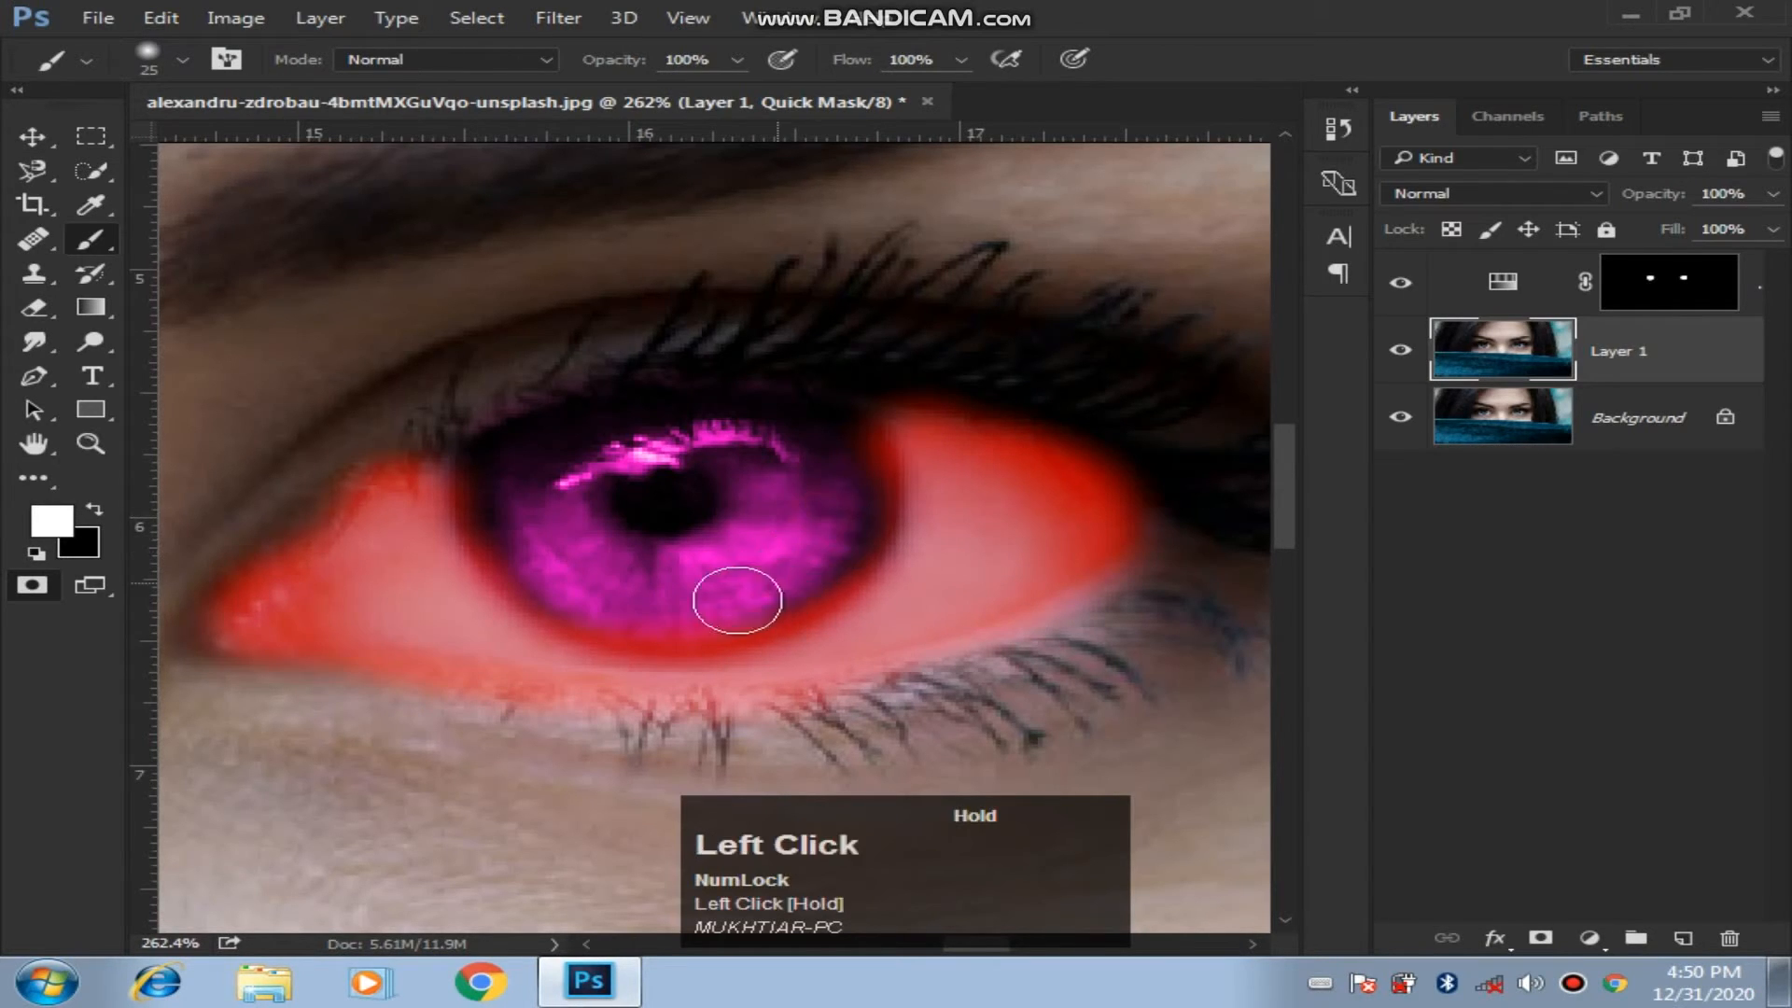
mouse_move(738, 600)
mouse_down()
mouse_move(609, 613)
mouse_move(700, 596)
mouse_move(759, 551)
mouse_move(812, 439)
mouse_move(888, 408)
mouse_move(916, 426)
mouse_up()
key(x)
key(bracketleft)
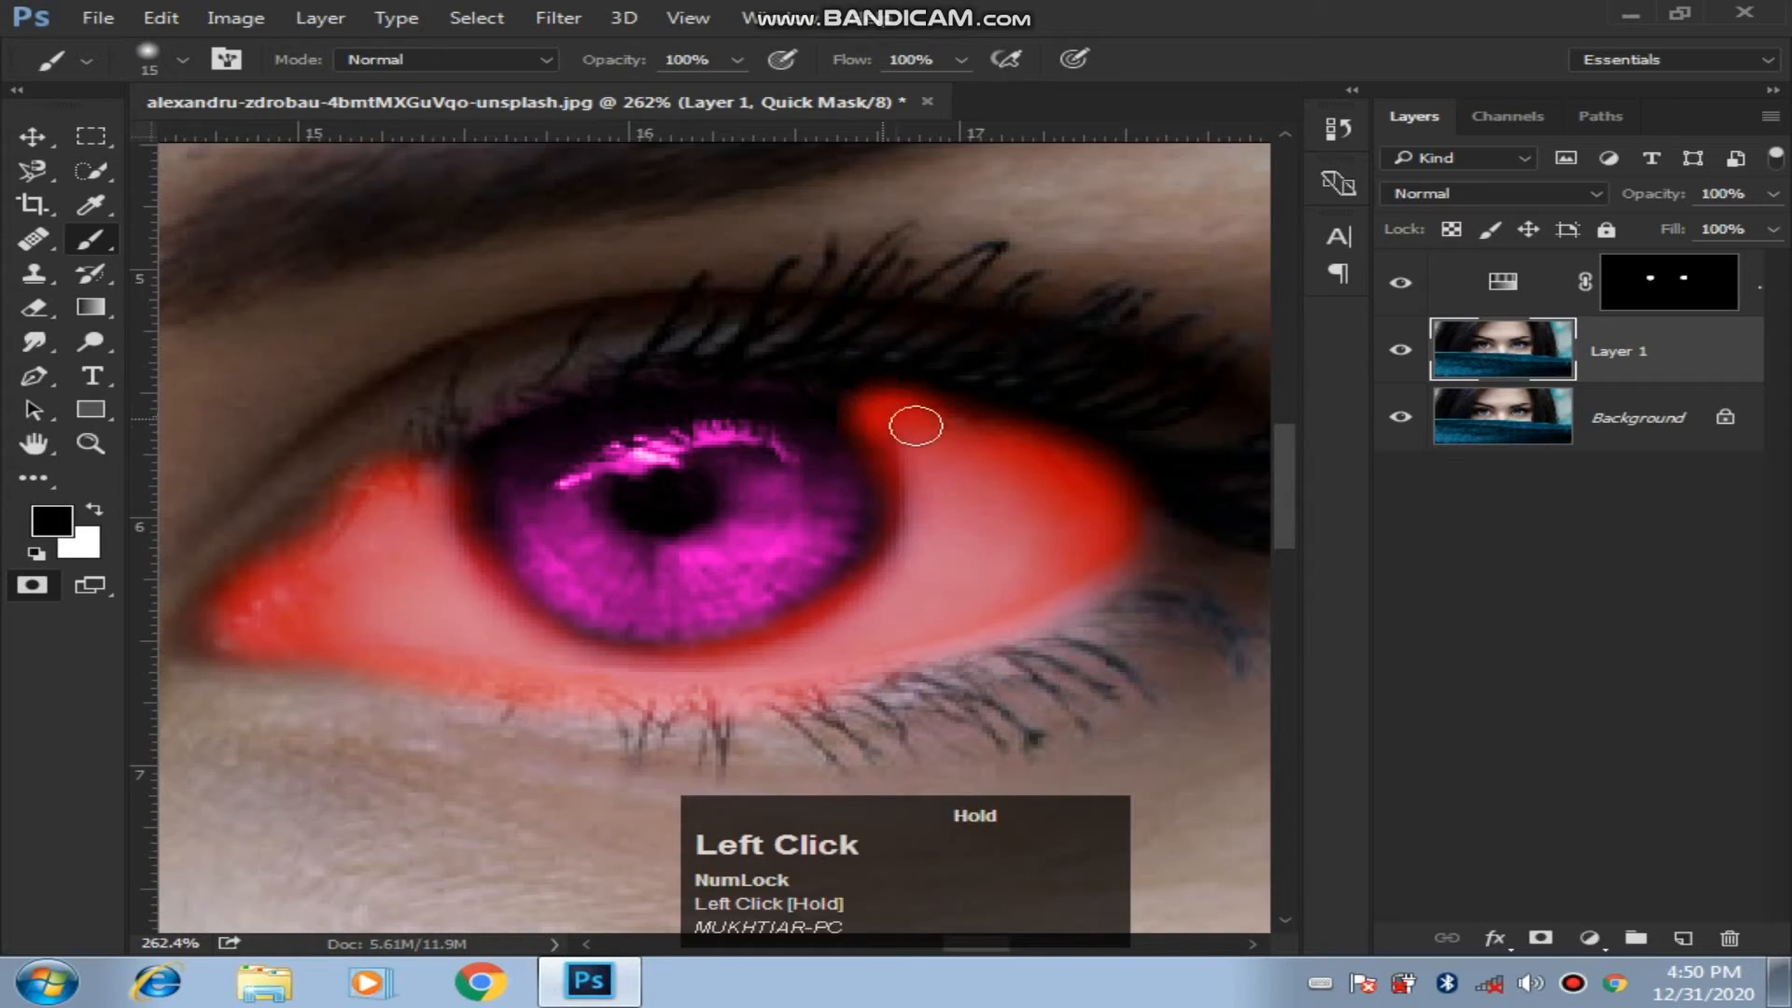
drag(1147, 535, 1150, 542)
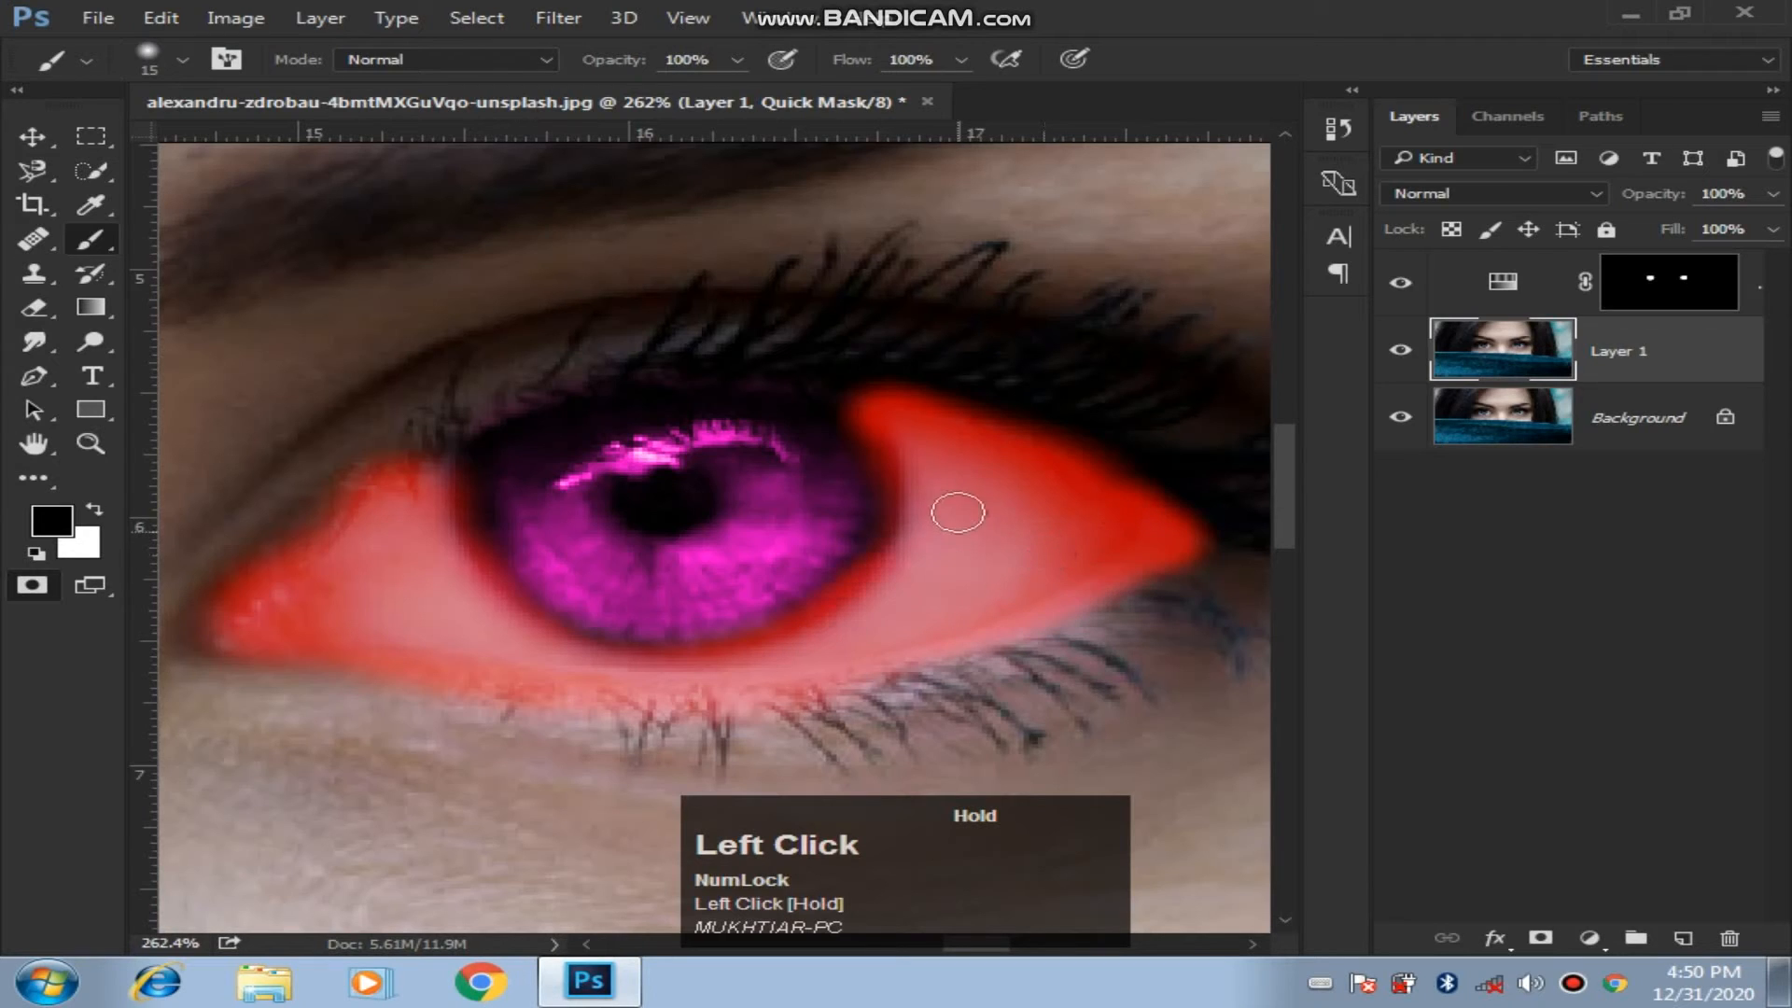
Clear the remaining mask from the iris rim and touch up the masked white just below it.
key(x)
mouse_move(852, 520)
mouse_down()
mouse_move(862, 565)
mouse_move(833, 589)
mouse_move(676, 641)
mouse_up()
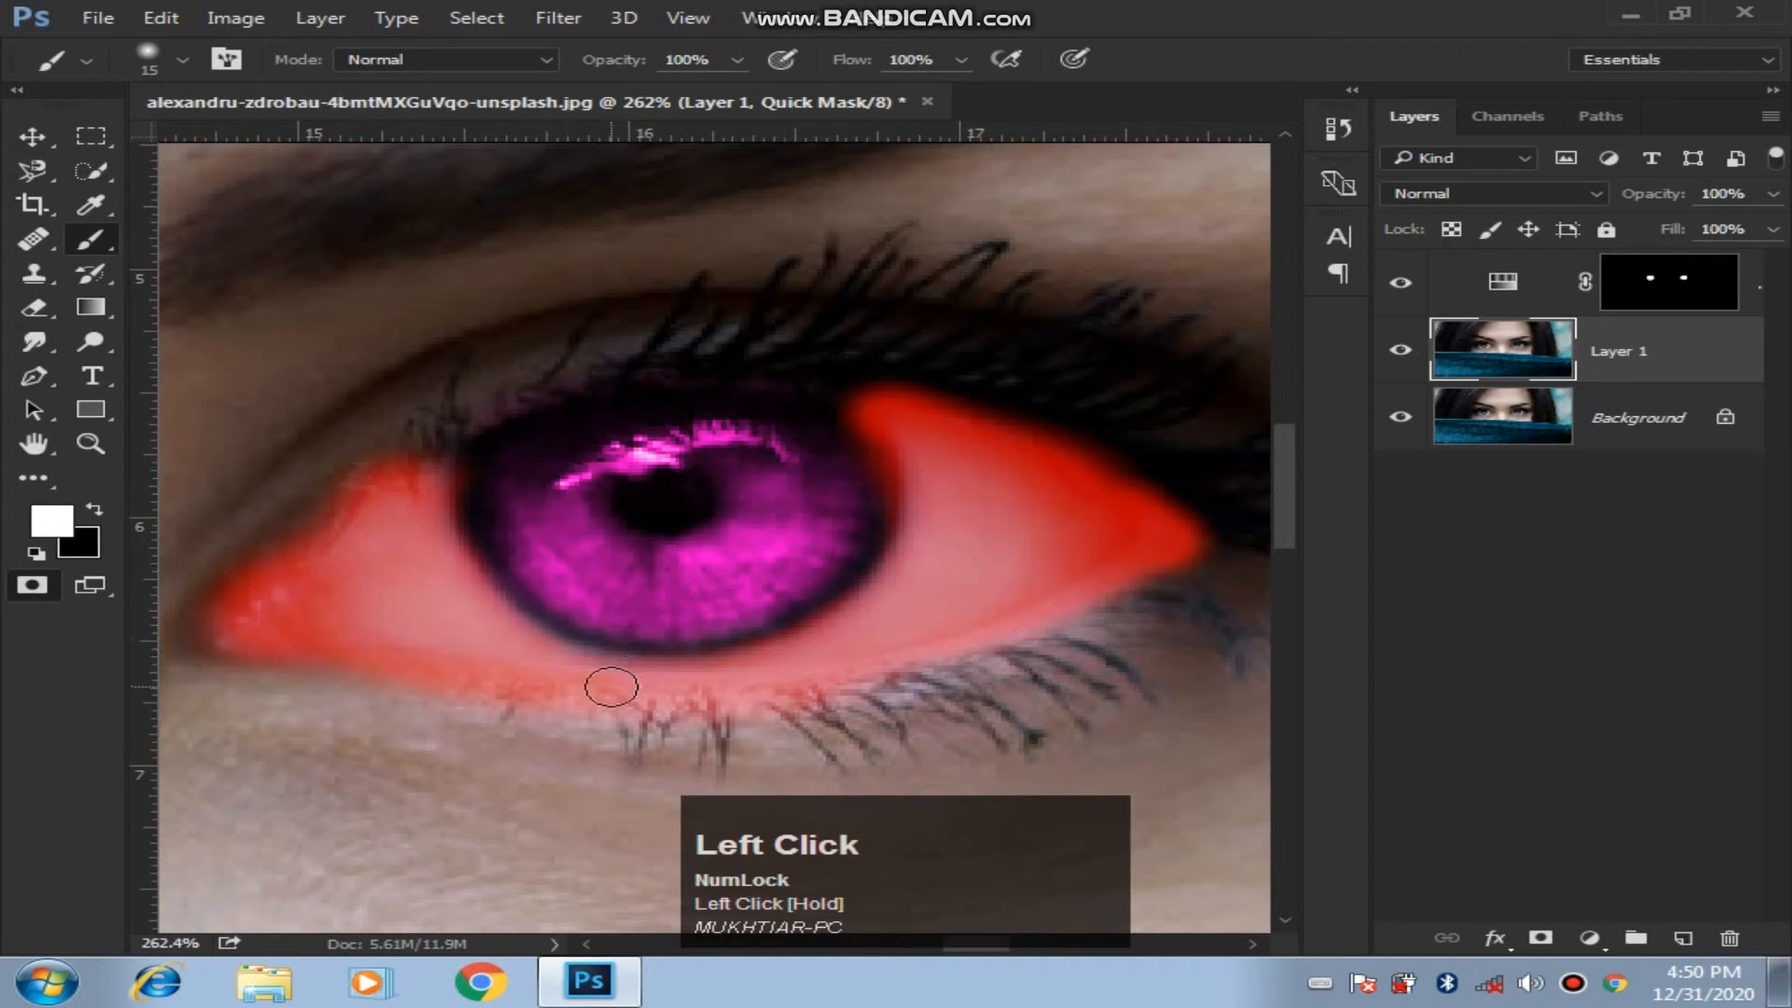
key(x)
drag(592, 678, 504, 642)
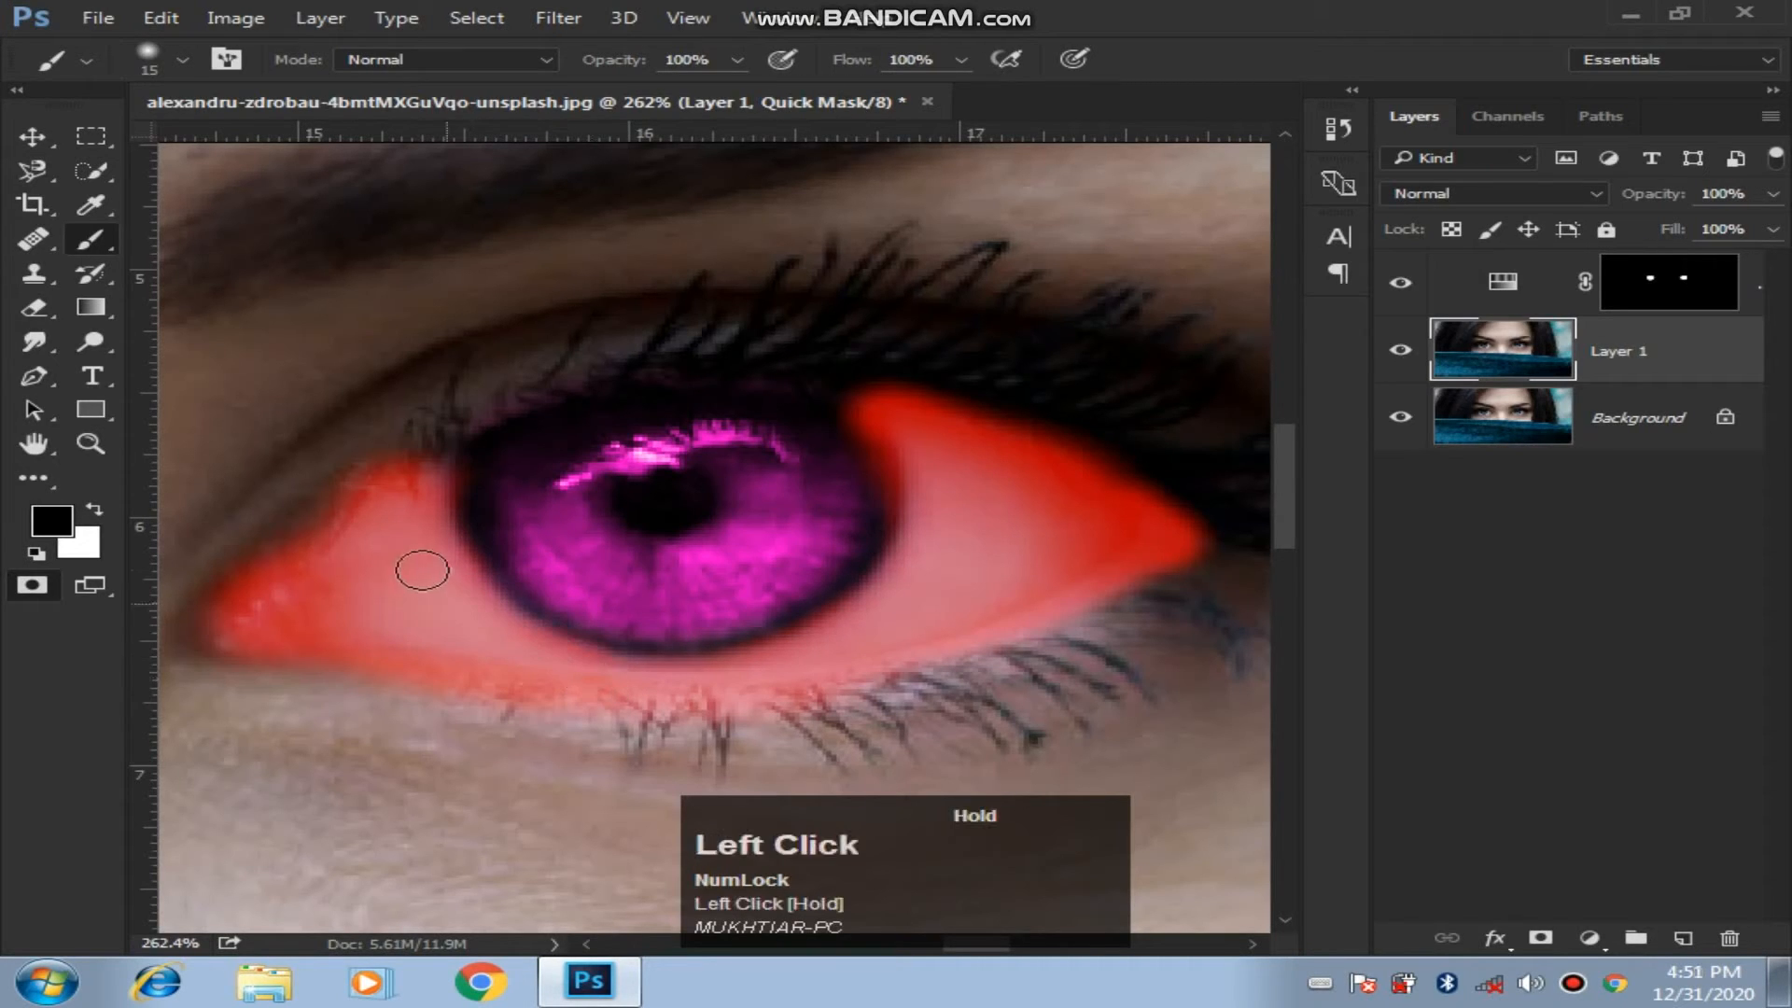
Erase the mask spilling onto the lower lid, lashes and upper inner lid with a 30 px brush.
key(x)
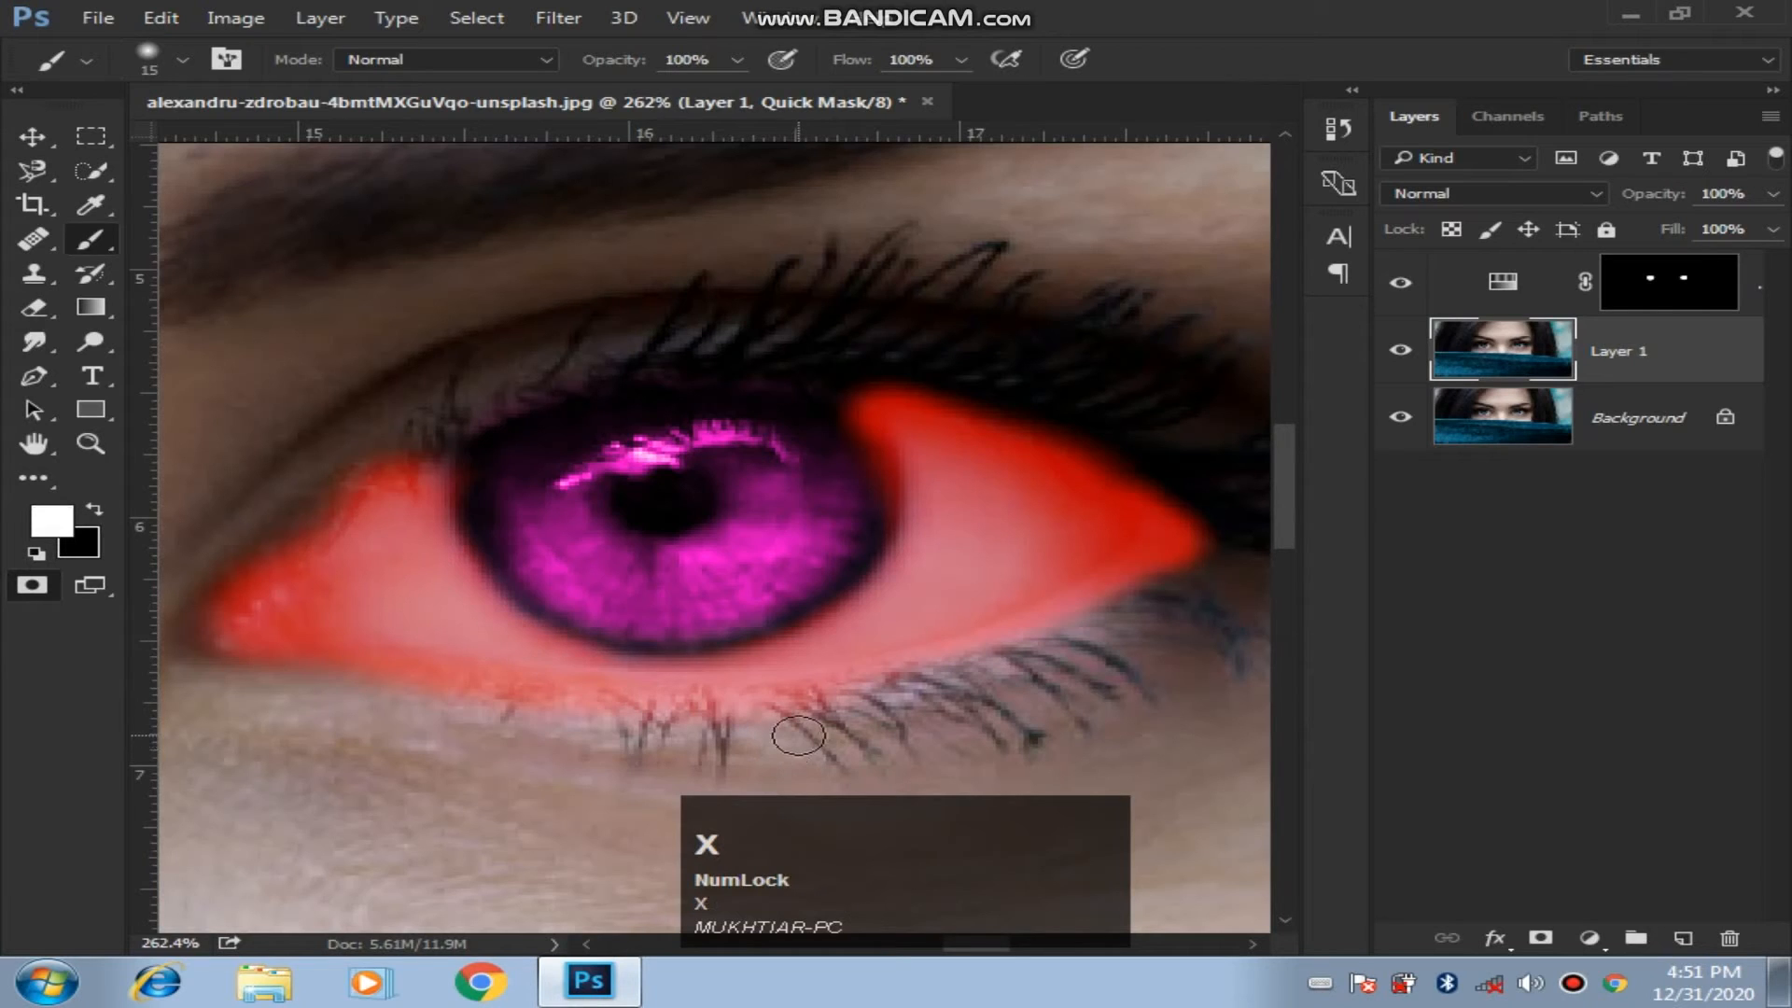
key(bracketright)
key(bracketright)
mouse_move(1111, 649)
mouse_down()
mouse_move(1139, 632)
mouse_move(881, 705)
mouse_move(523, 721)
mouse_move(188, 698)
mouse_up()
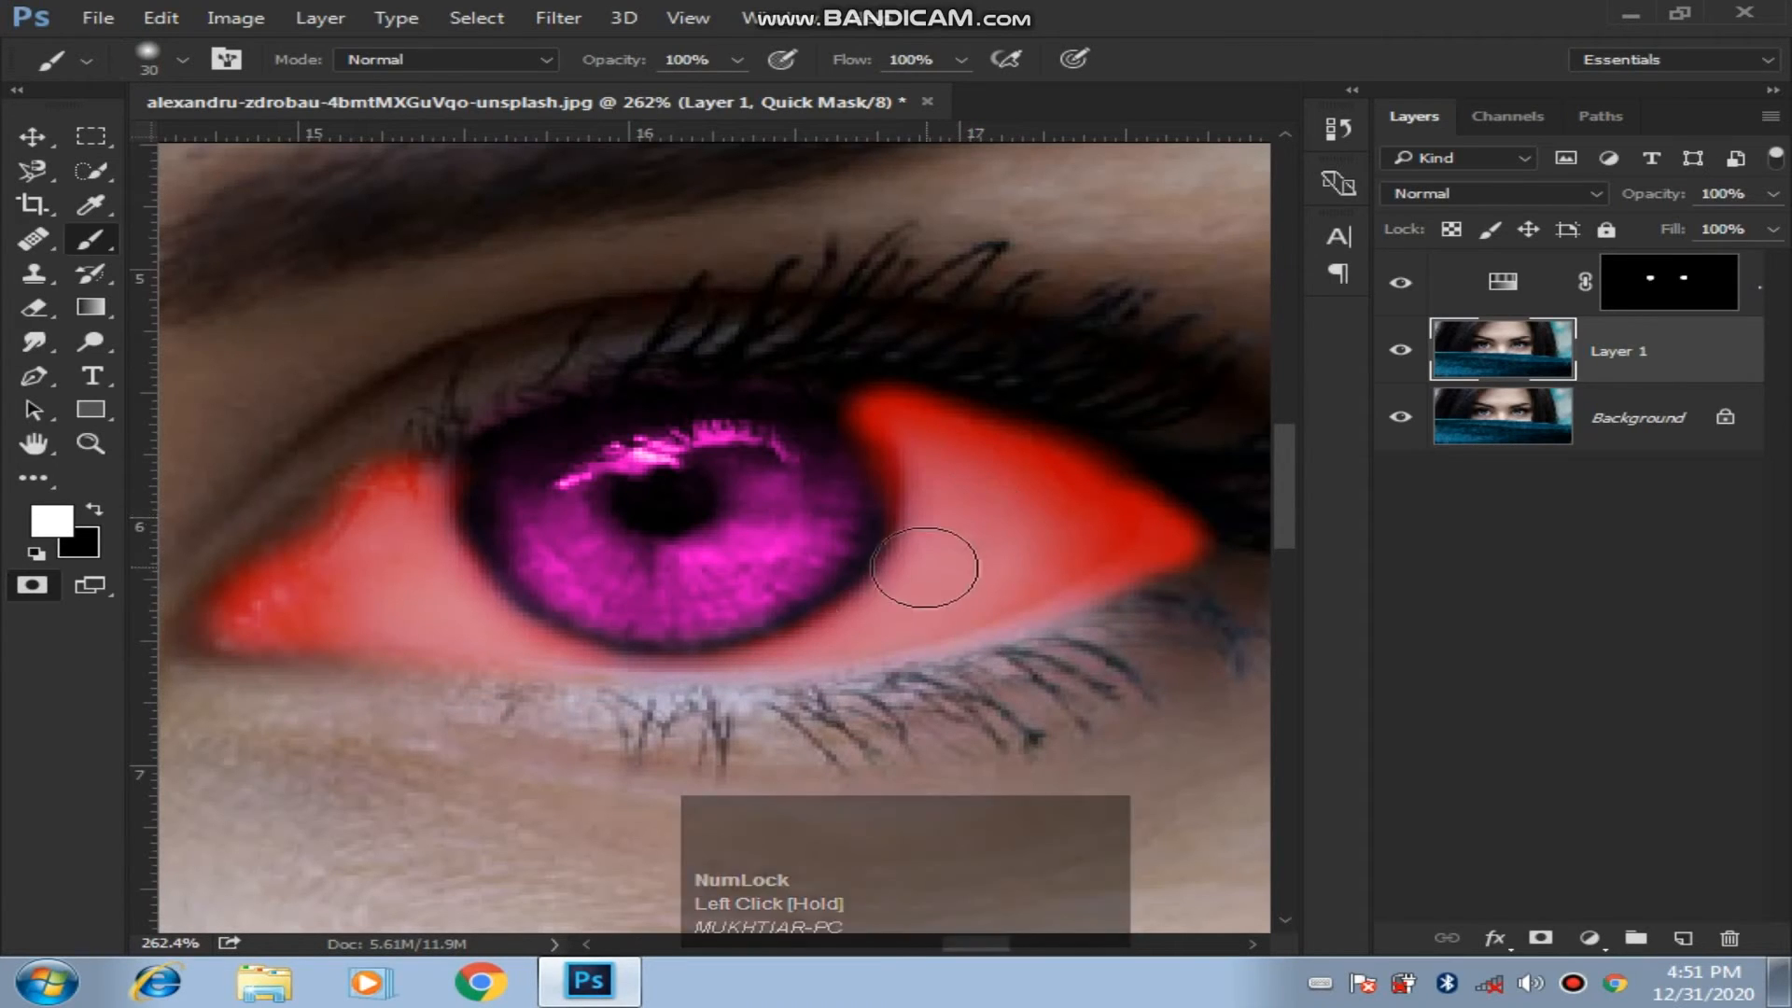
mouse_move(339, 440)
mouse_down()
mouse_move(368, 408)
mouse_move(331, 450)
mouse_move(204, 511)
mouse_move(323, 427)
mouse_move(223, 523)
mouse_move(376, 426)
mouse_move(215, 548)
mouse_move(369, 408)
mouse_up()
Paint the quick mask over the white of the other eye on both sides of the iris with the 30 px brush.
key(space)
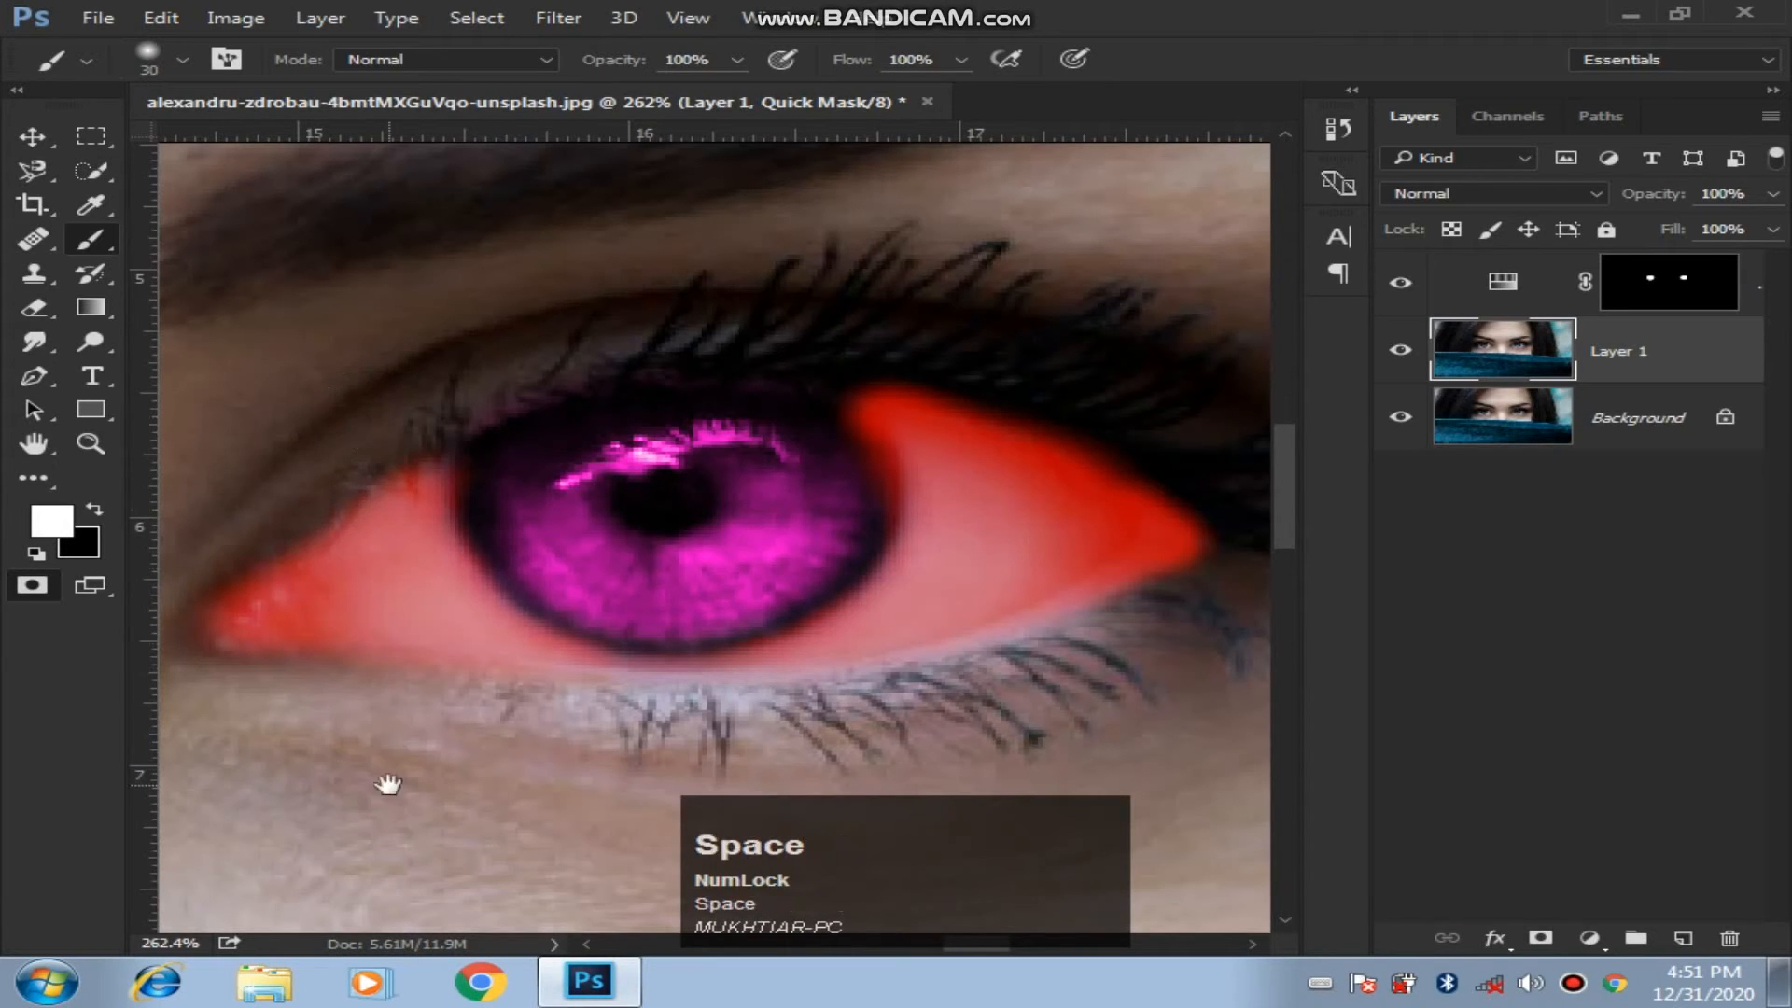
drag(404, 724, 877, 683)
drag(367, 678, 856, 634)
drag(364, 640, 772, 596)
drag(463, 582, 932, 575)
drag(768, 516, 971, 510)
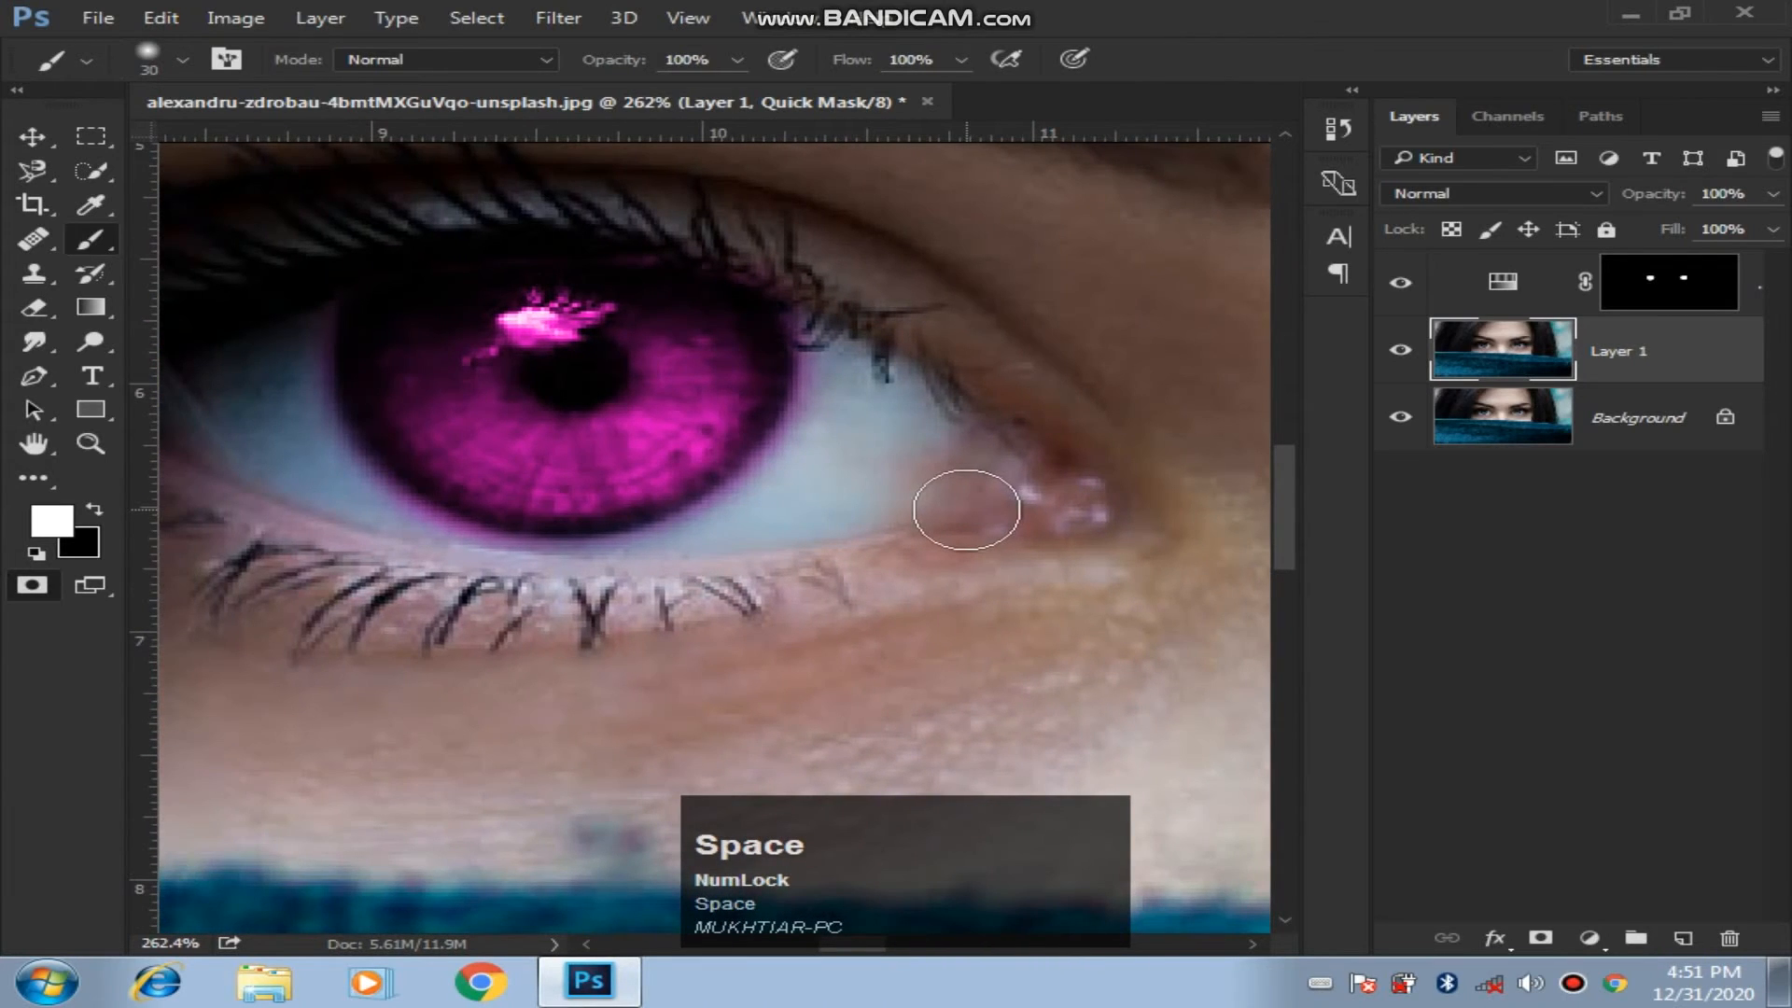
key(x)
key(x)
key(x)
key(x)
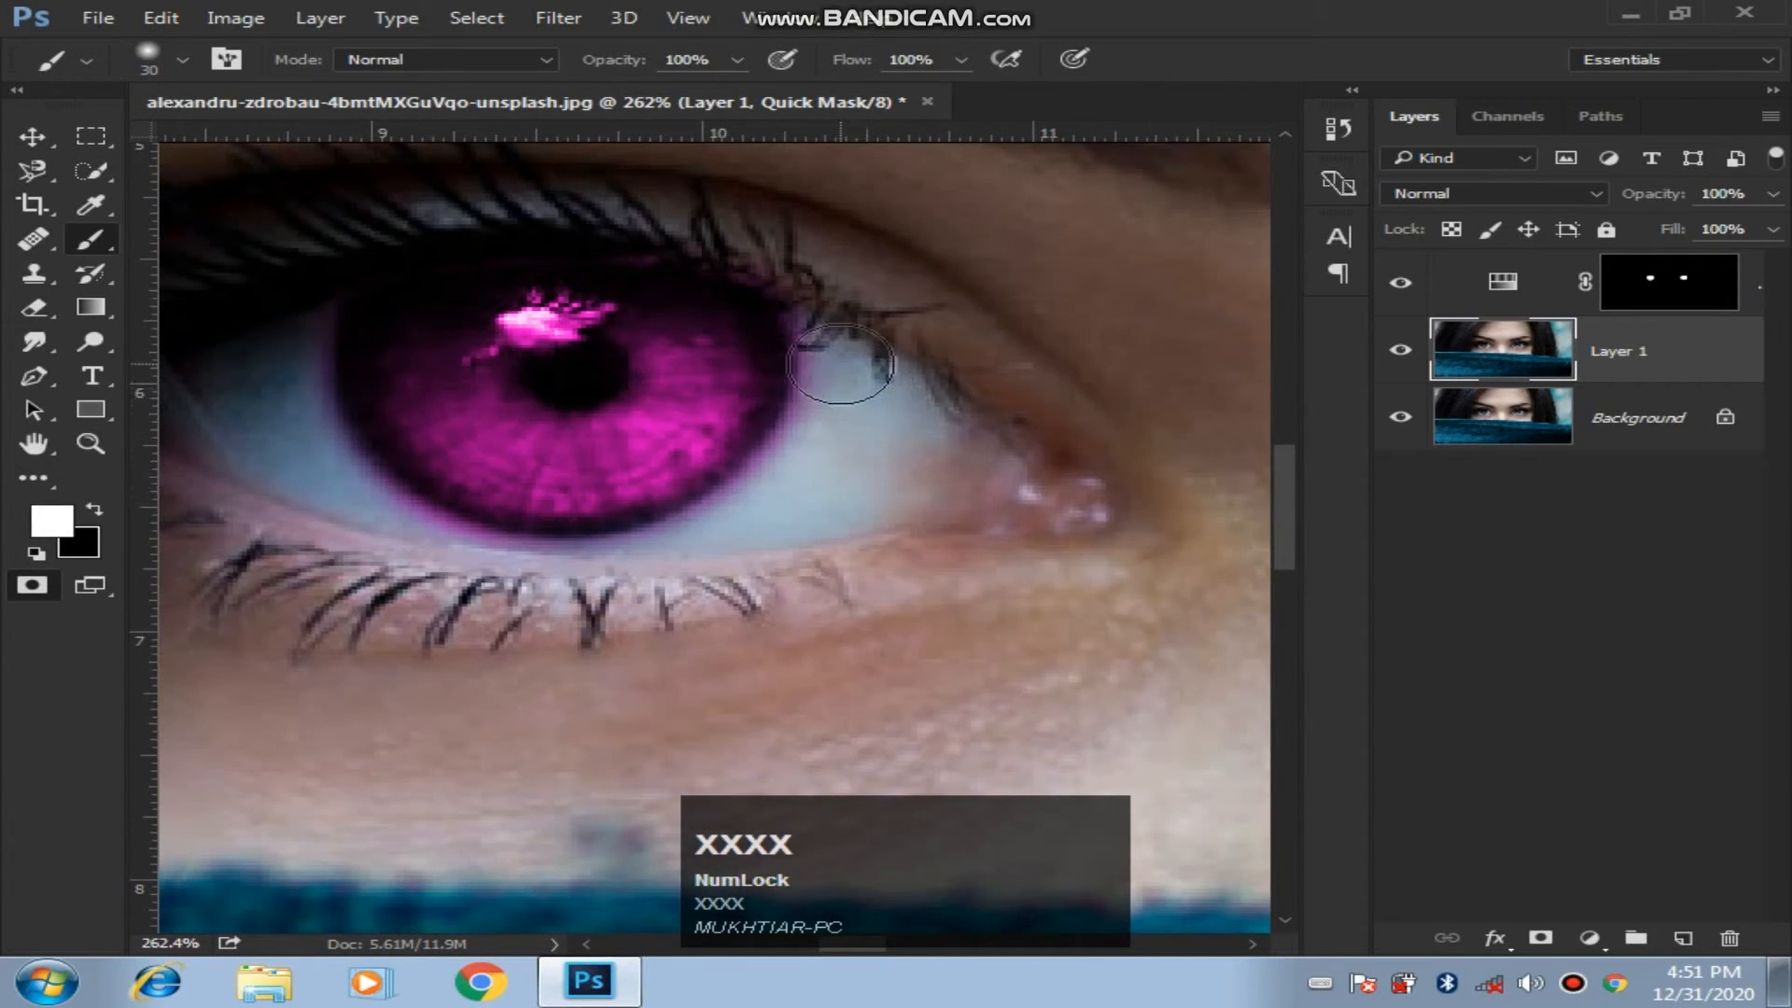
key(x)
mouse_move(839, 364)
mouse_down()
mouse_move(859, 379)
mouse_move(808, 480)
mouse_move(695, 527)
mouse_move(542, 555)
mouse_move(422, 541)
mouse_move(299, 459)
mouse_move(273, 364)
mouse_move(210, 312)
mouse_move(214, 420)
mouse_move(278, 471)
mouse_move(495, 540)
mouse_move(551, 495)
mouse_move(592, 600)
mouse_move(712, 653)
mouse_move(996, 661)
mouse_move(1220, 591)
mouse_move(1202, 521)
mouse_up()
key(space)
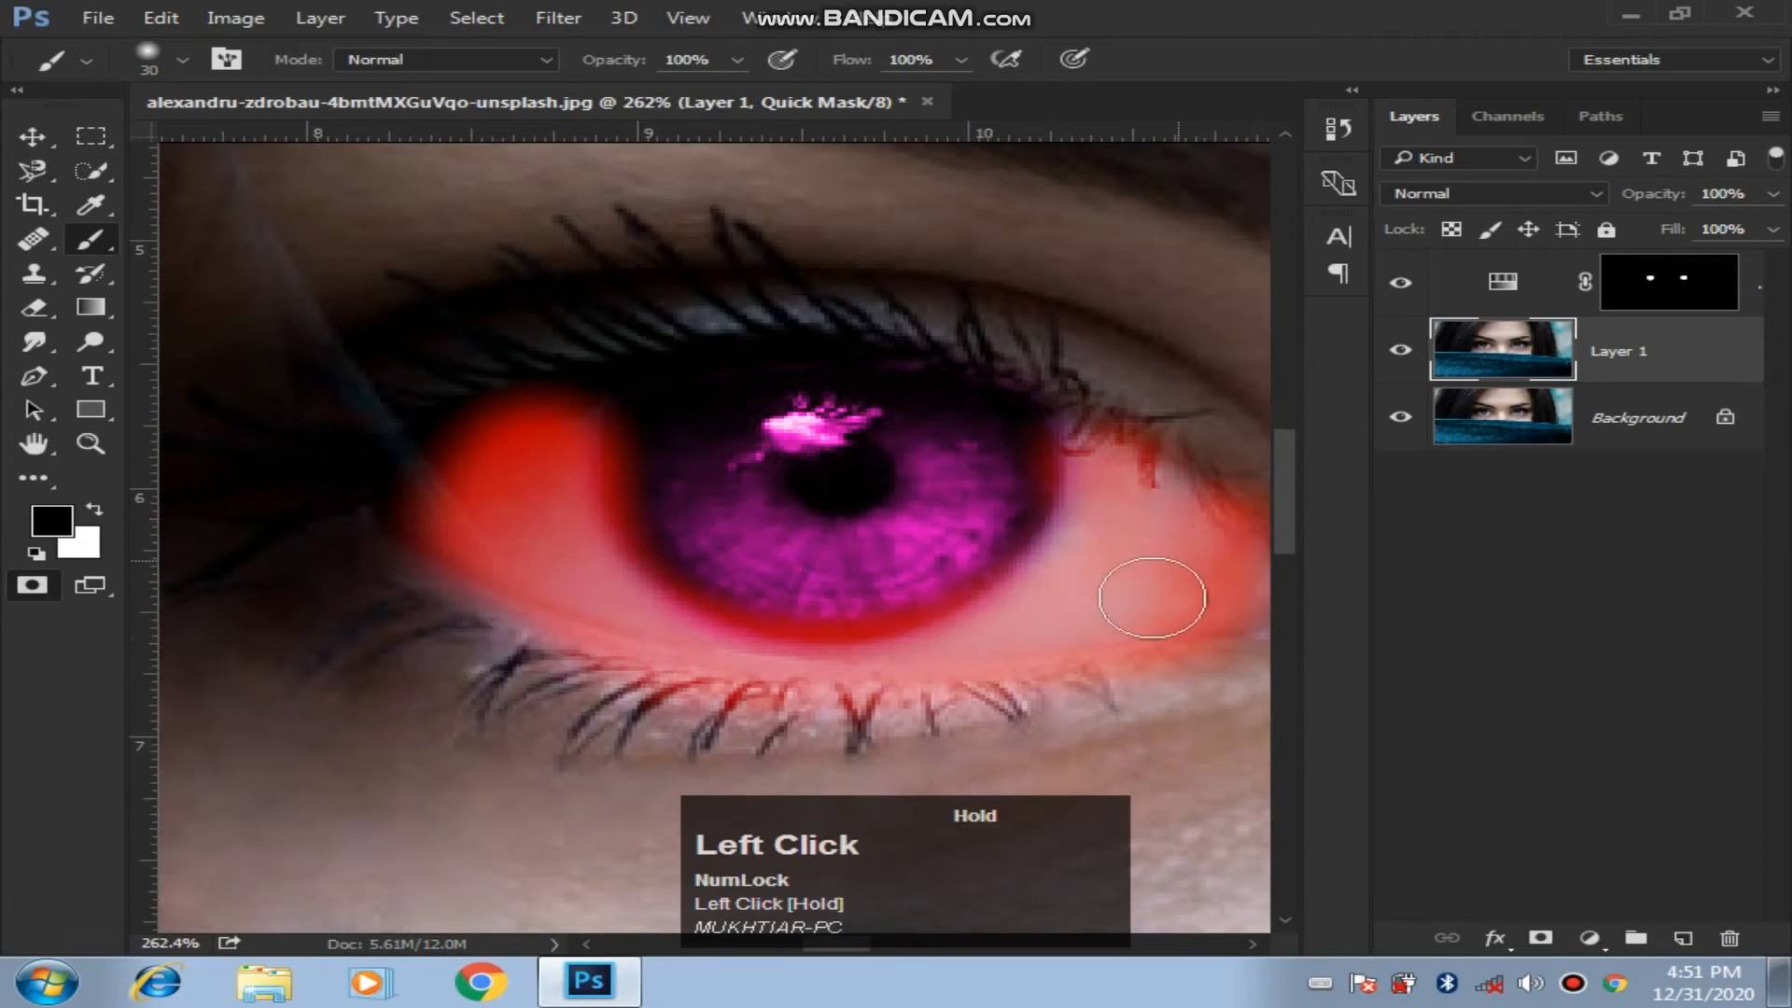
mouse_move(1152, 597)
mouse_down()
mouse_move(1157, 493)
mouse_move(1108, 609)
mouse_move(1054, 639)
mouse_move(1115, 436)
mouse_move(1109, 584)
mouse_move(1075, 649)
mouse_move(1004, 673)
mouse_move(945, 615)
mouse_up()
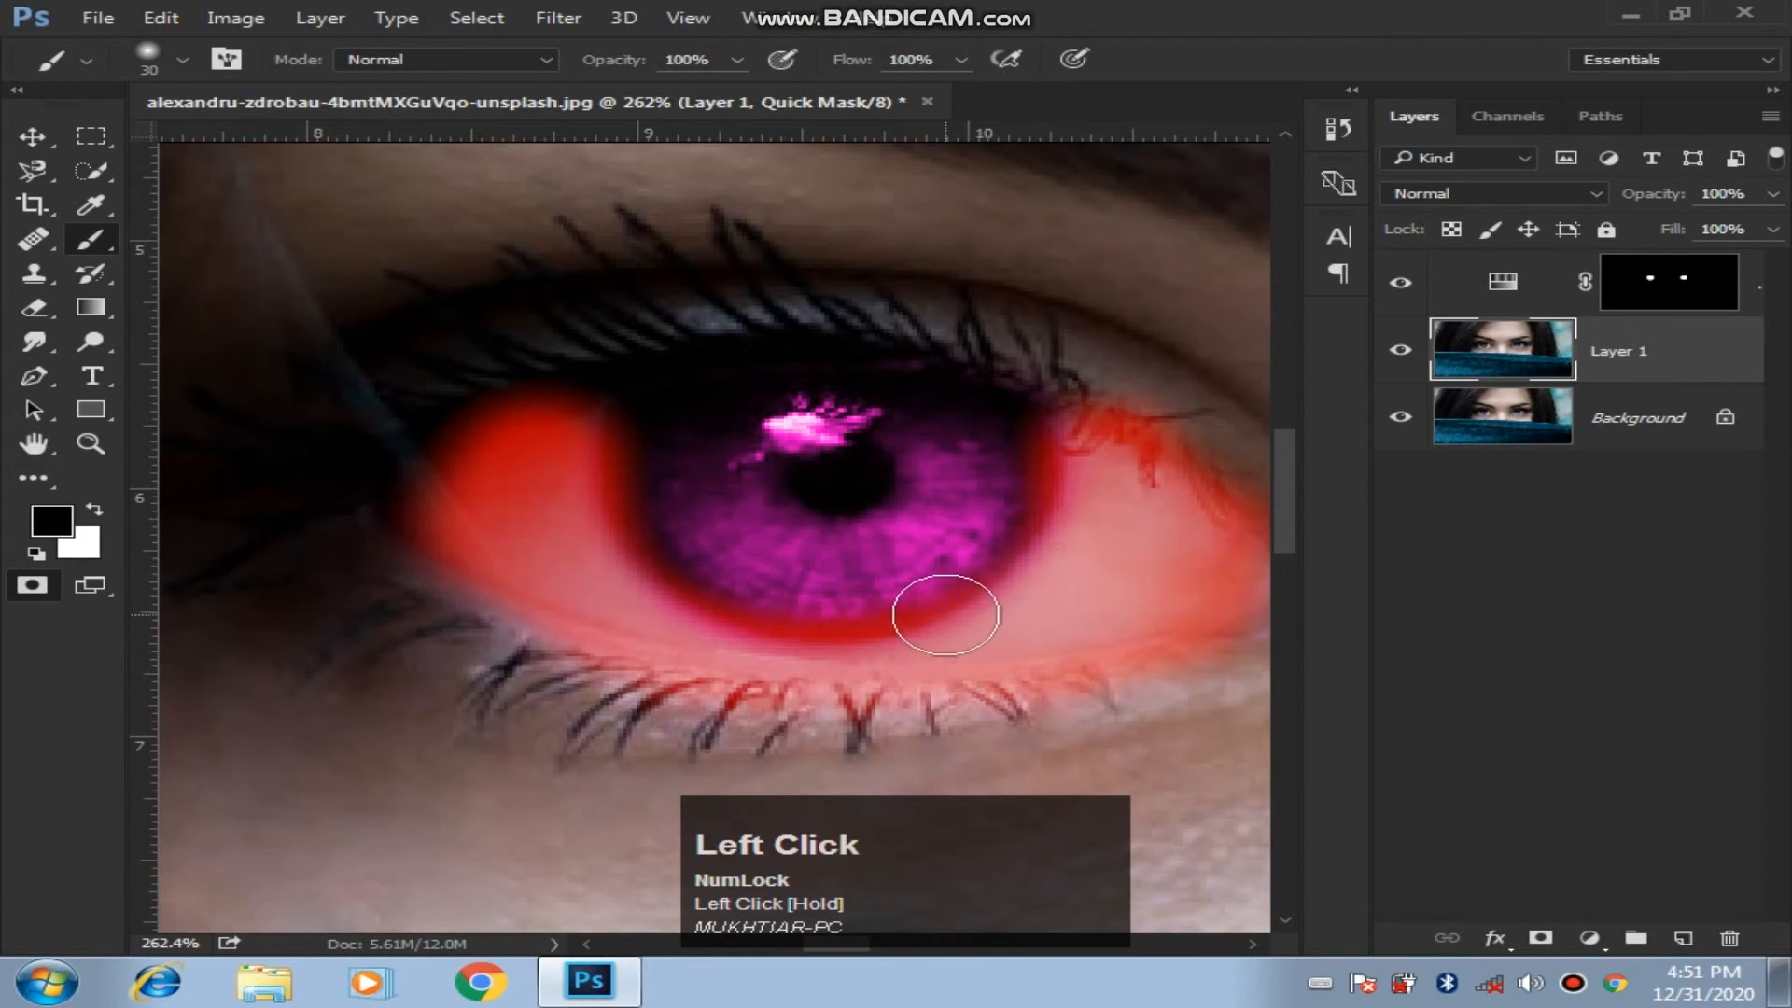
Erase the mask overspill from this eye's iris rim, lower lashes and upper lid near the inner corner.
key(x)
mouse_move(999, 428)
mouse_down()
mouse_move(939, 548)
mouse_move(904, 573)
mouse_move(781, 590)
mouse_move(697, 547)
mouse_move(661, 416)
mouse_move(689, 520)
mouse_move(812, 575)
mouse_move(937, 538)
mouse_move(971, 475)
mouse_move(921, 591)
mouse_move(893, 572)
mouse_move(783, 596)
mouse_move(821, 591)
mouse_move(852, 552)
mouse_move(927, 601)
mouse_up()
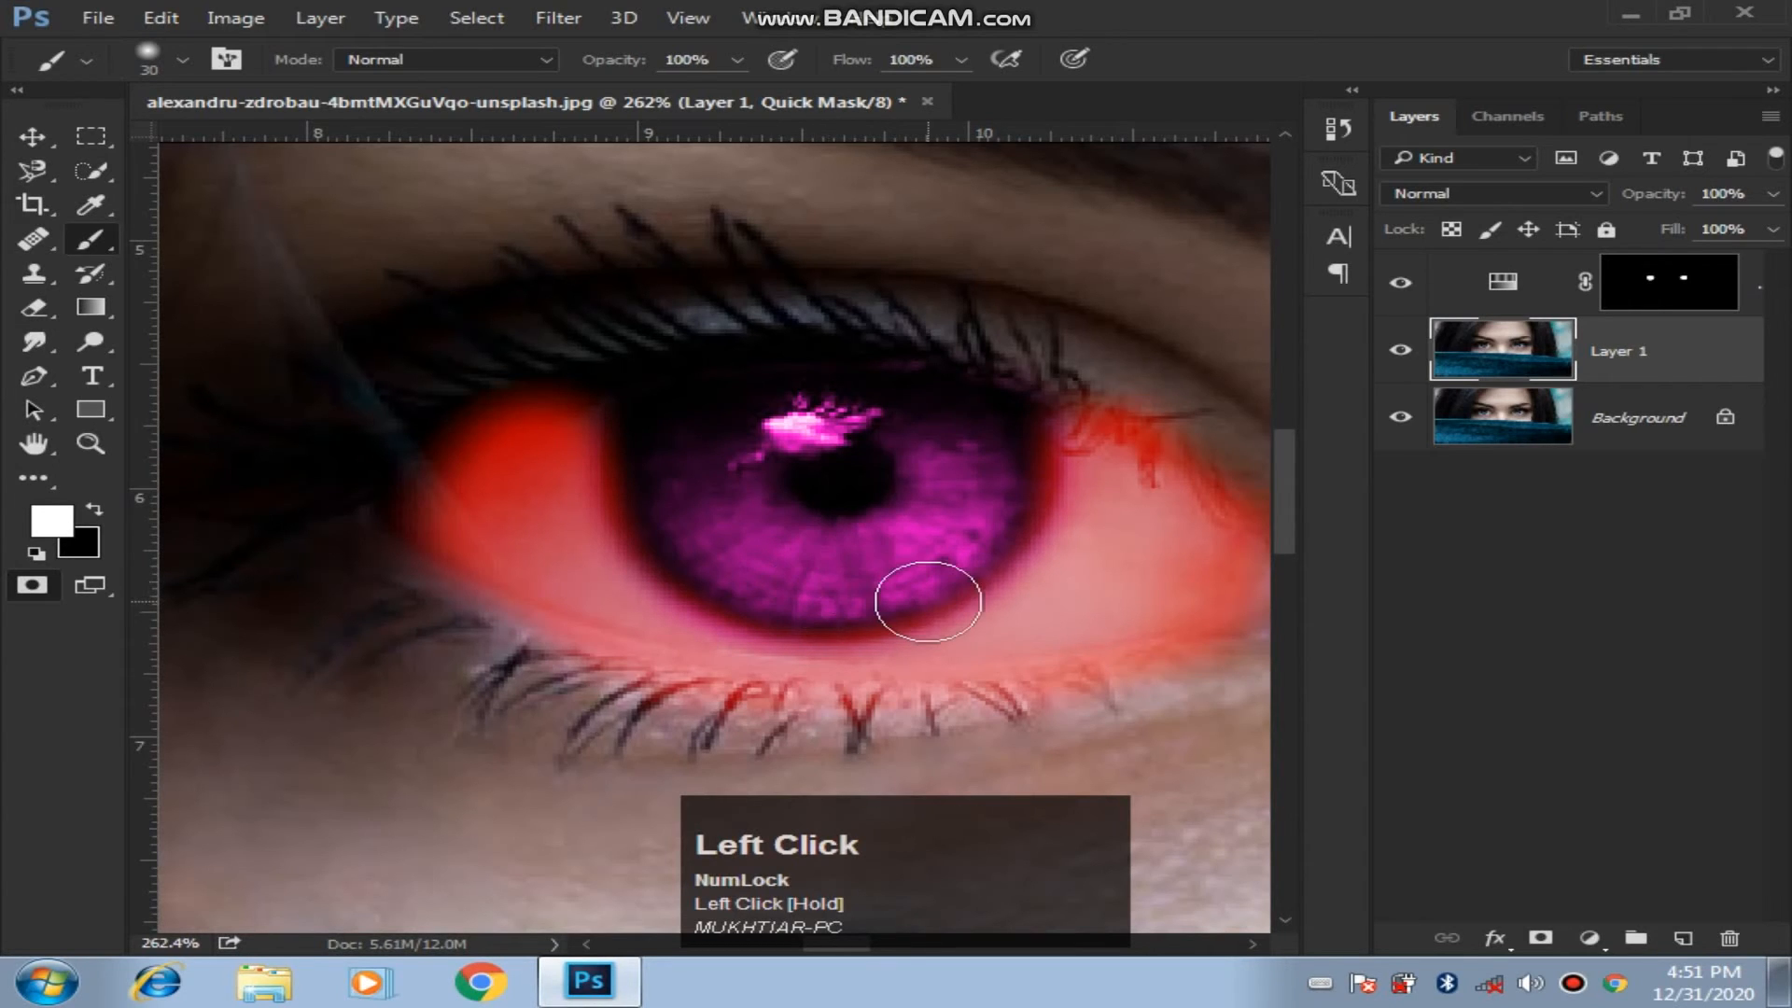
mouse_move(471, 643)
mouse_down()
mouse_move(641, 691)
mouse_move(434, 629)
mouse_move(906, 712)
mouse_move(1244, 685)
mouse_move(1022, 711)
mouse_move(1209, 694)
mouse_up()
key(space)
drag(1067, 701, 802, 746)
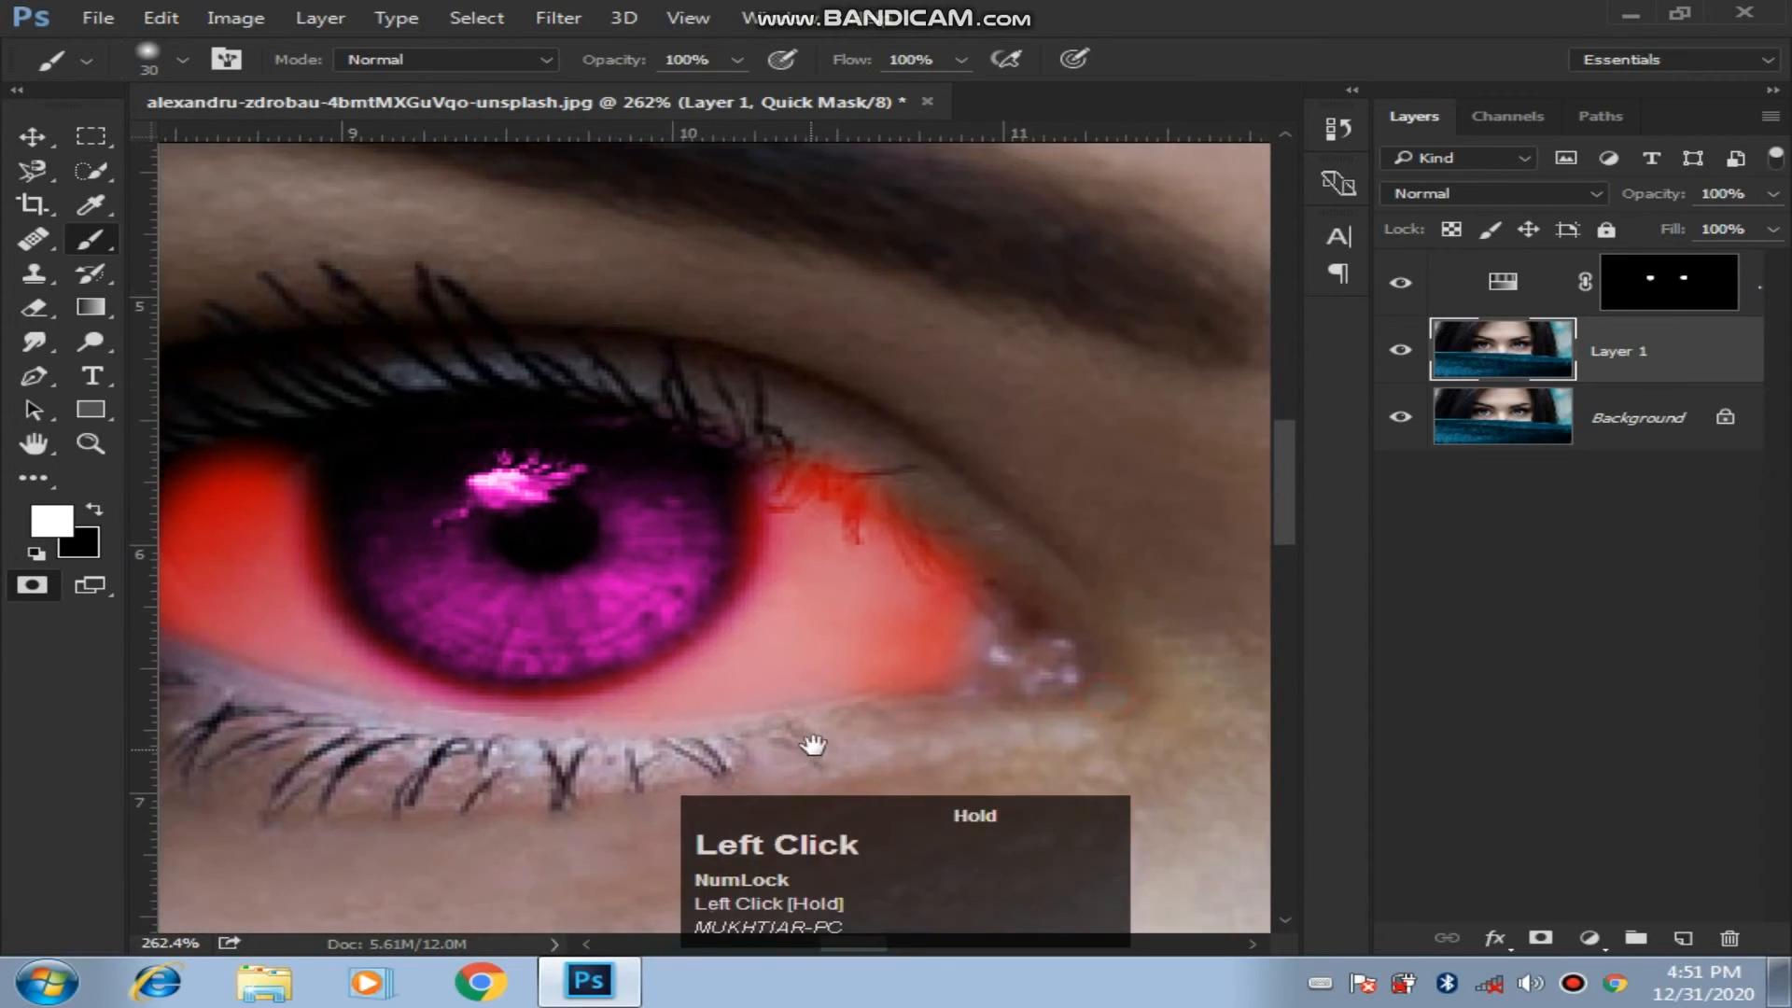
mouse_move(1011, 579)
mouse_down()
mouse_move(1006, 512)
mouse_move(815, 411)
mouse_move(1036, 539)
mouse_up()
Refill the mask under the iris and clean its overspill off the lower lid and iris edge.
key(x)
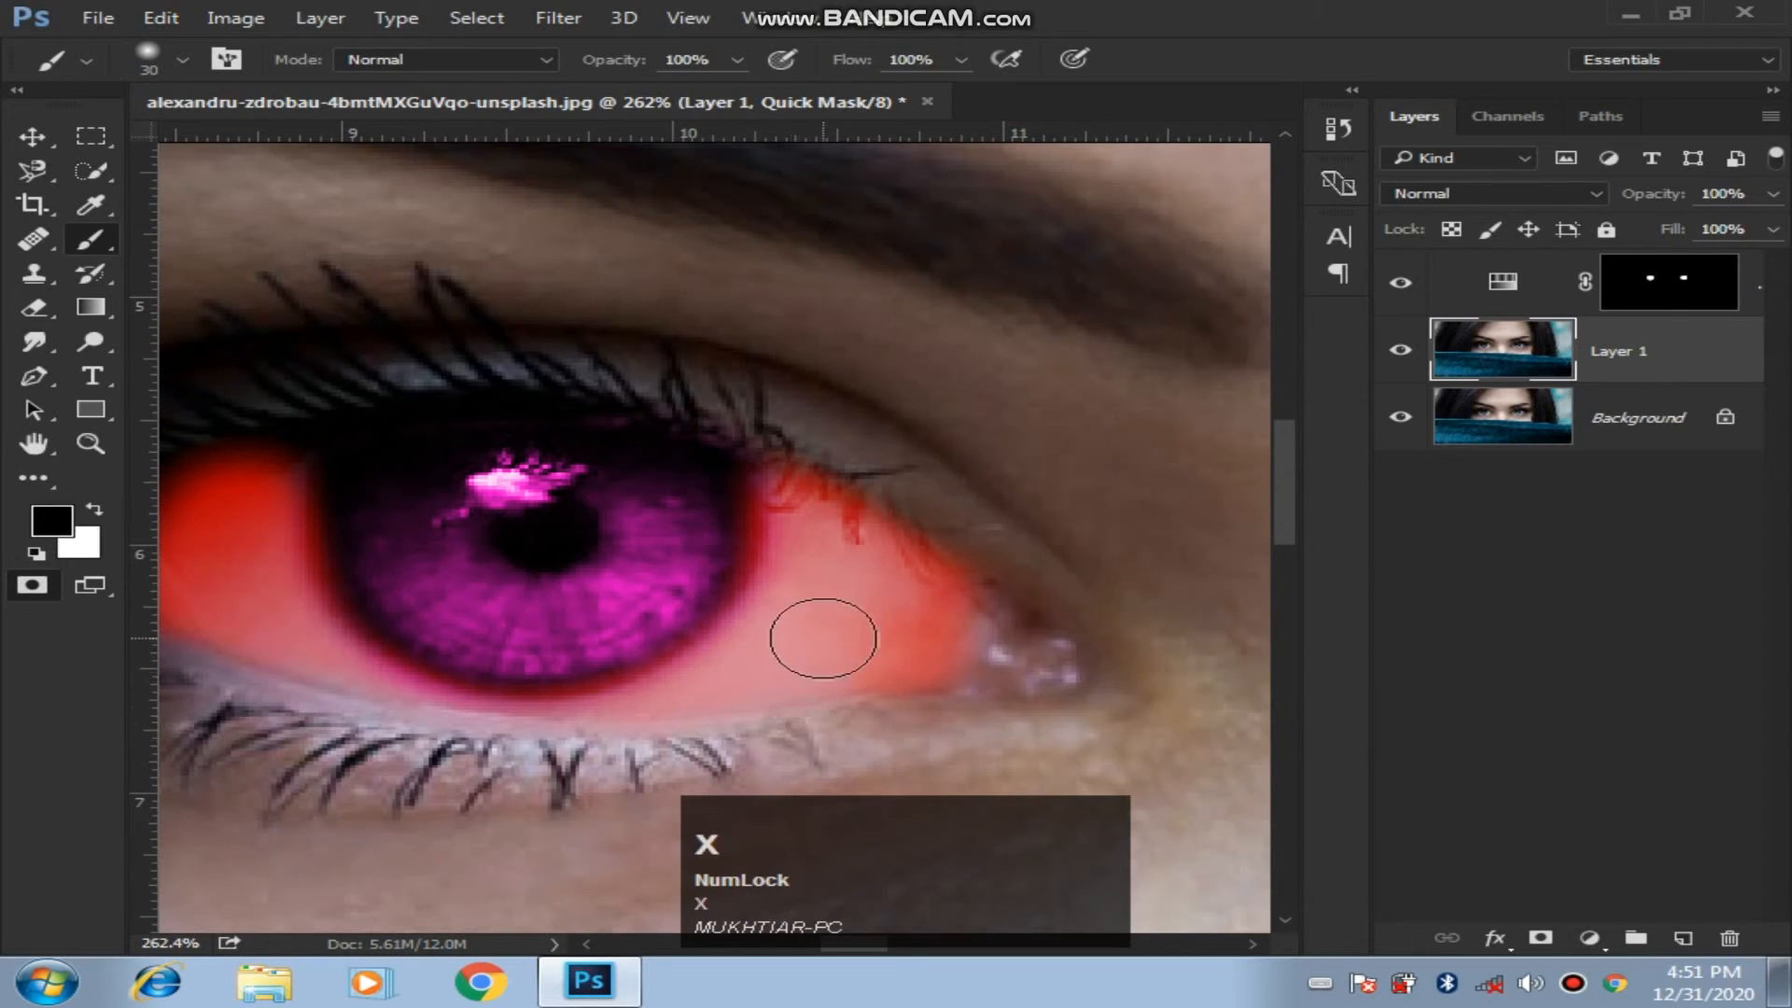
mouse_move(825, 635)
mouse_down()
mouse_move(672, 688)
mouse_move(367, 680)
mouse_move(212, 615)
mouse_move(341, 687)
mouse_up()
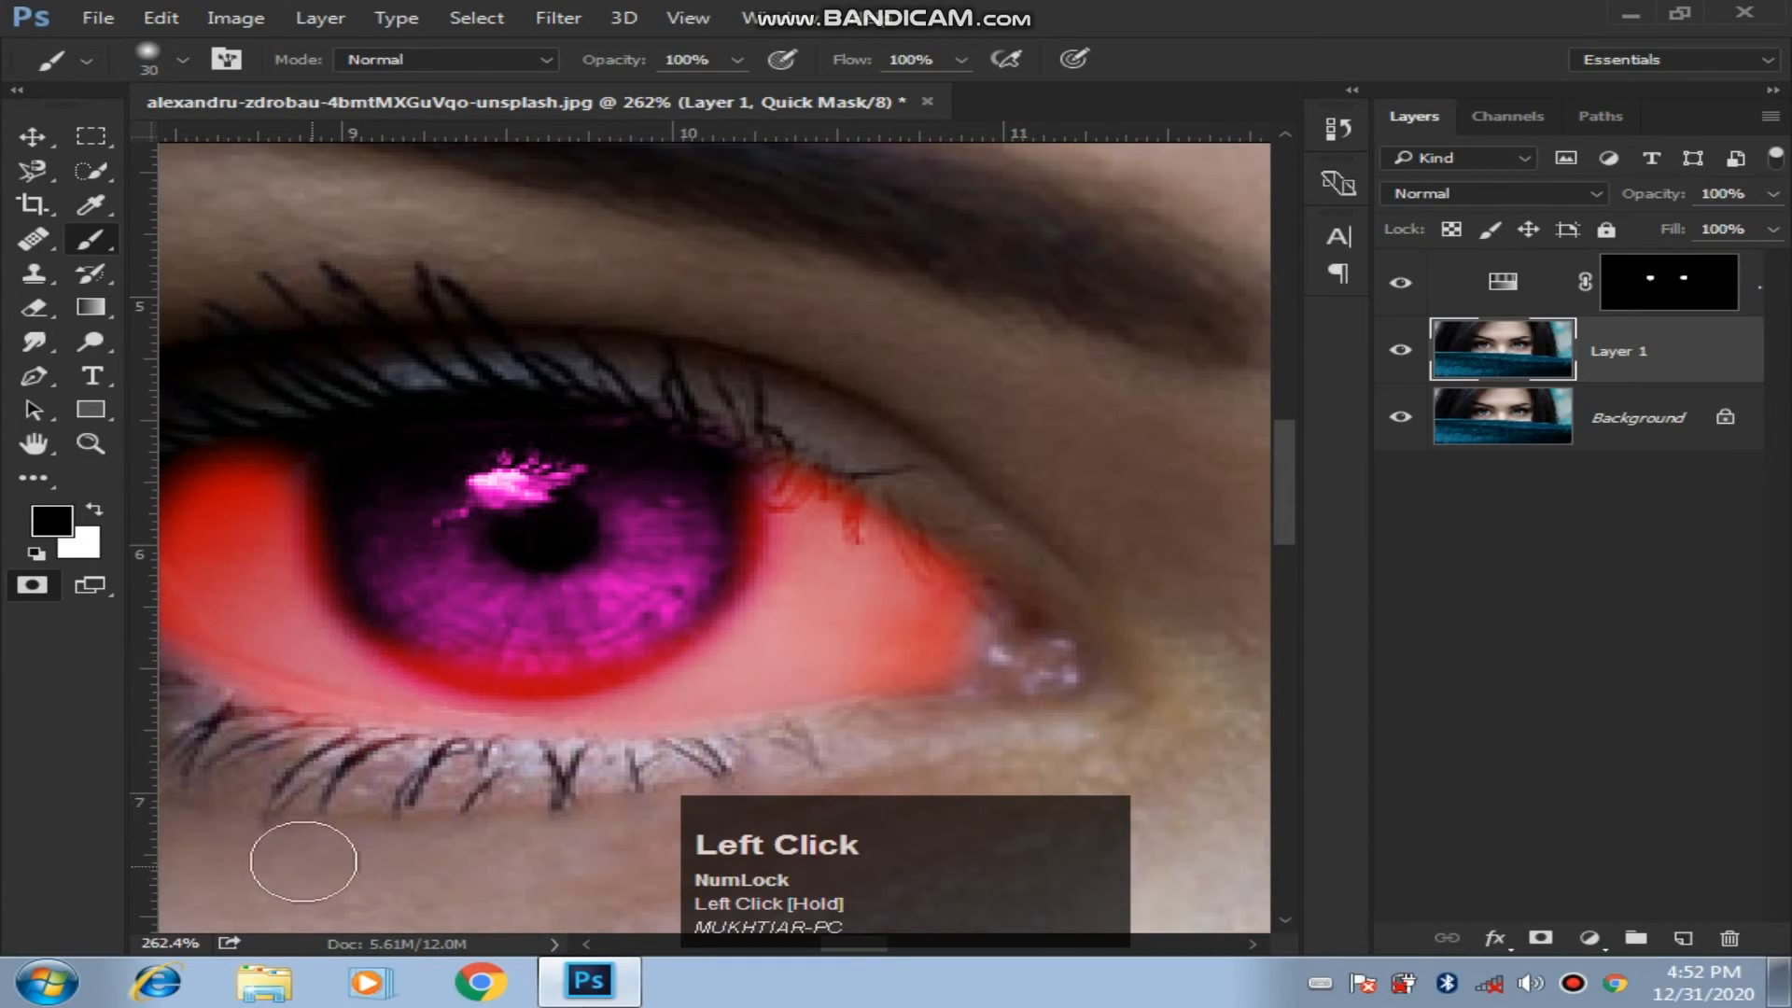
key(x)
mouse_move(329, 779)
mouse_down()
mouse_move(370, 770)
mouse_move(227, 713)
mouse_move(422, 763)
mouse_move(193, 700)
mouse_move(532, 762)
mouse_move(868, 739)
mouse_up()
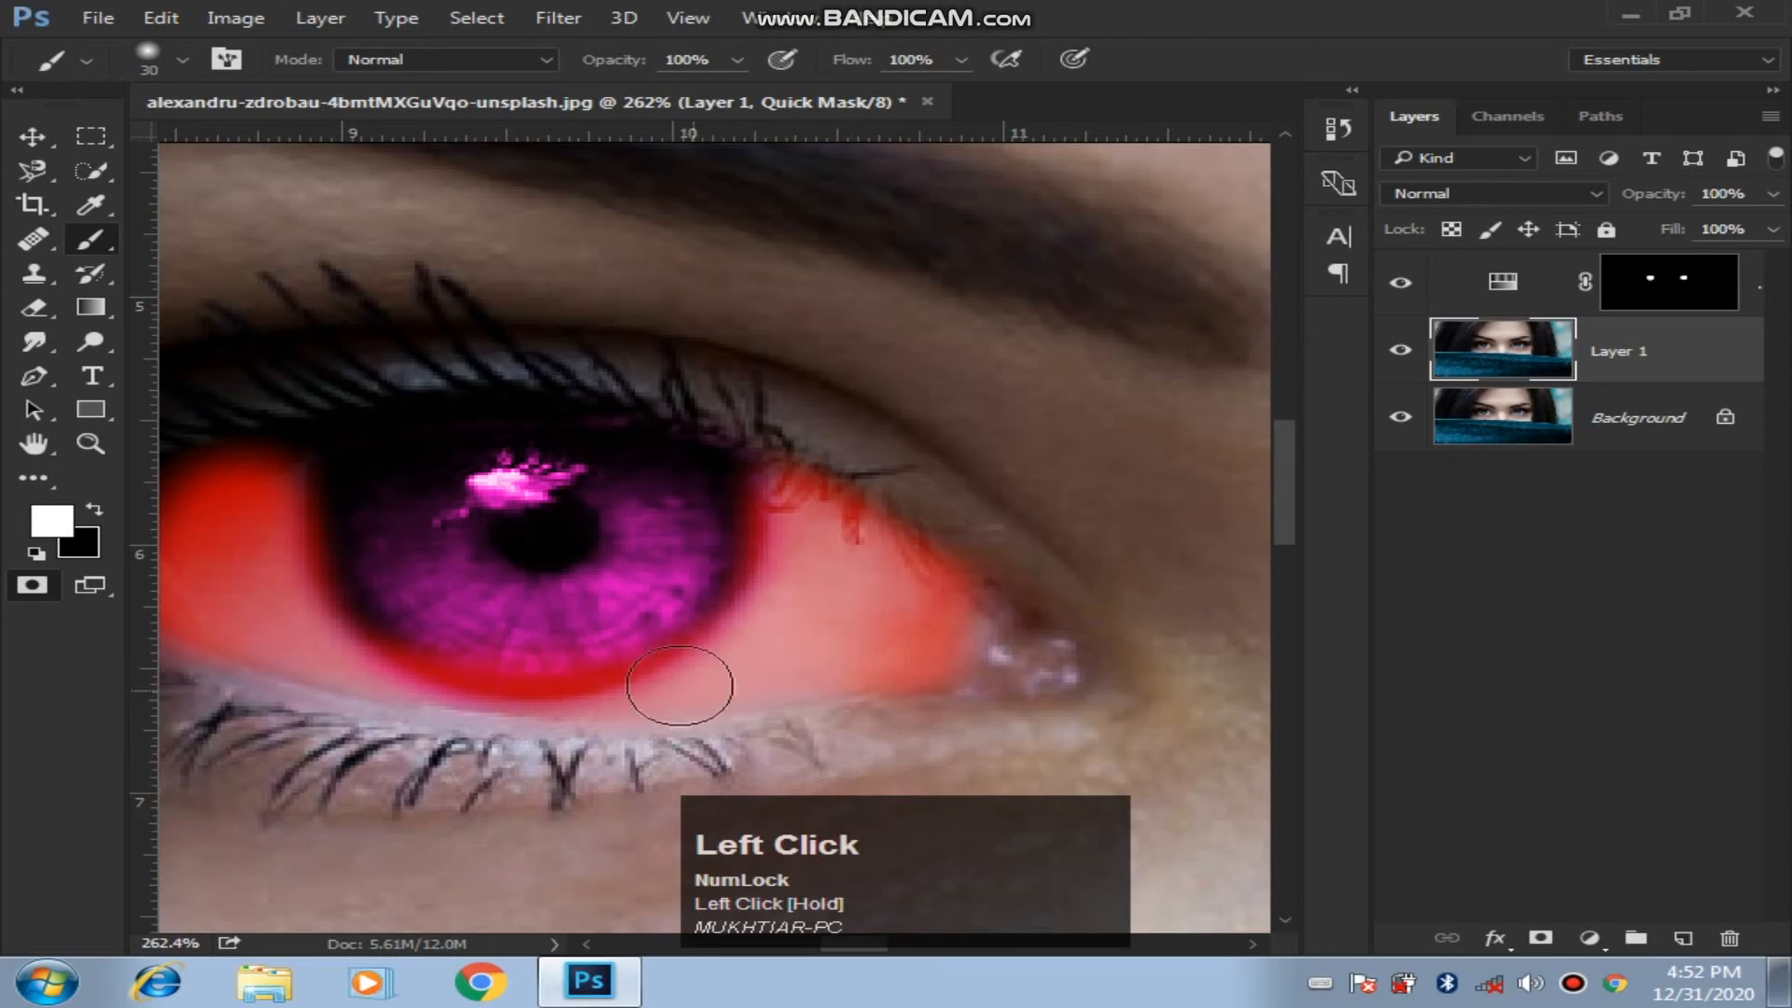
mouse_move(608, 619)
mouse_down()
mouse_move(450, 617)
mouse_move(542, 642)
mouse_move(457, 644)
mouse_move(446, 618)
mouse_move(541, 656)
mouse_move(643, 600)
mouse_up()
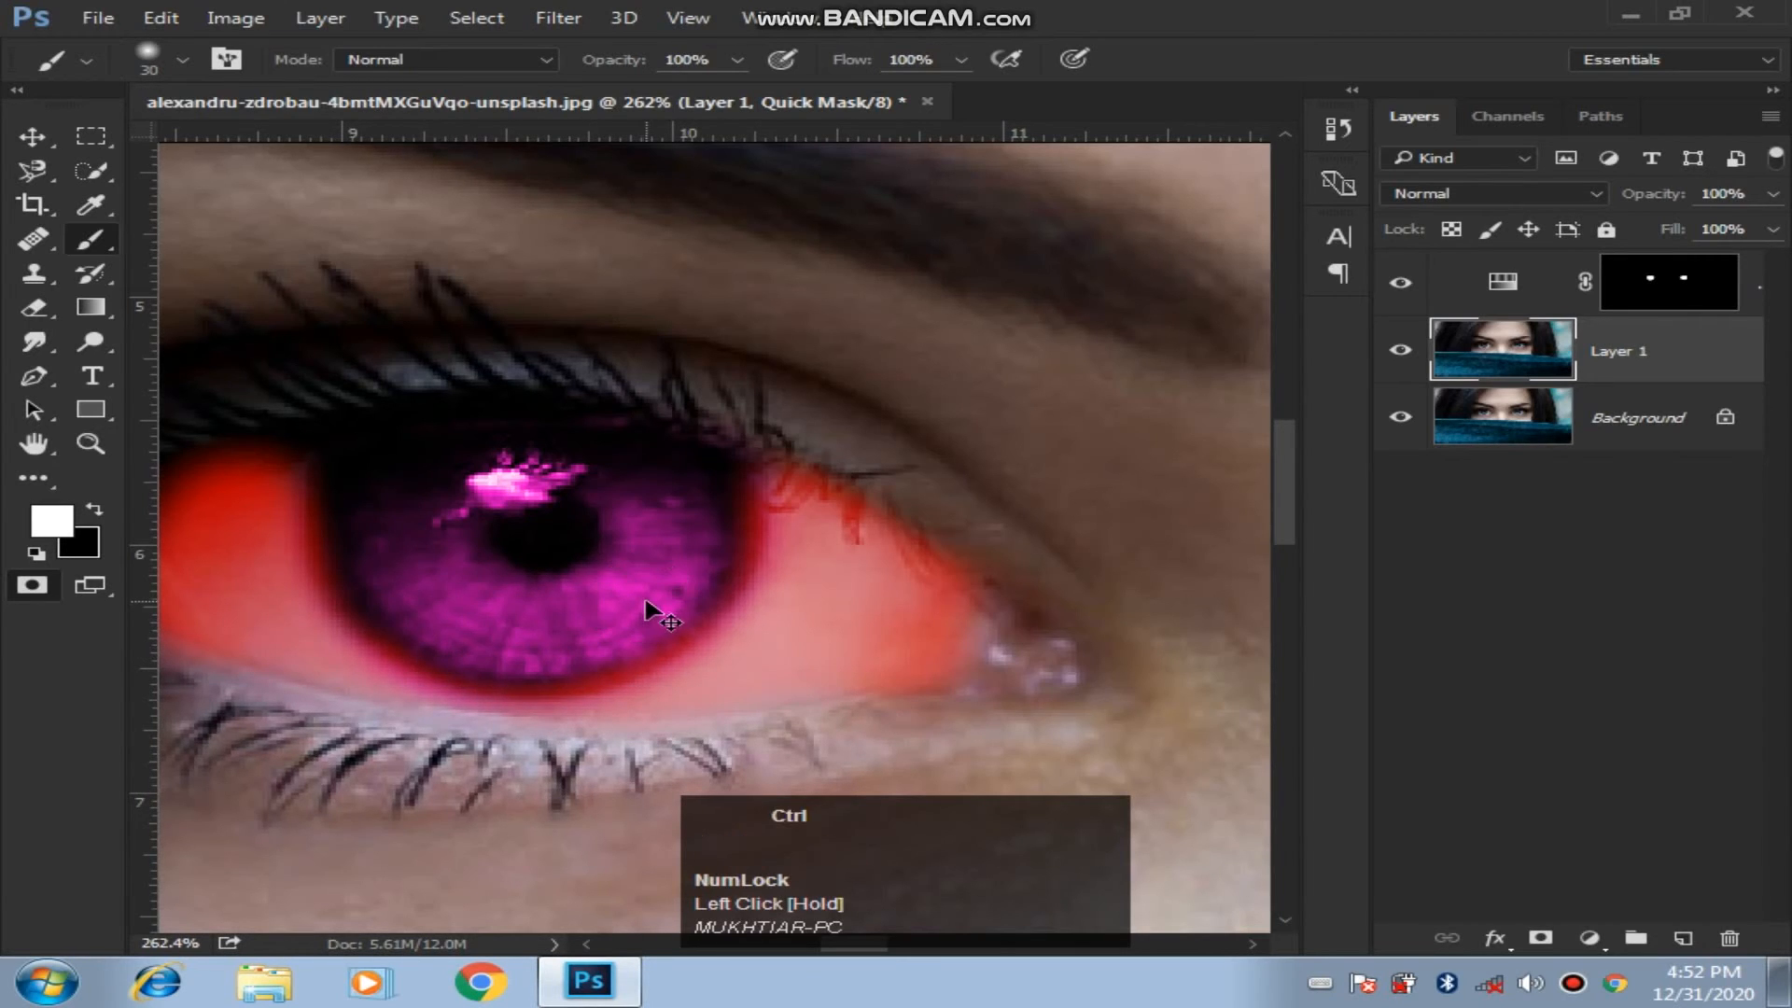
Check the mask on both eyes, leave Quick Mask mode and invert the selection so only the eye whites are selected.
key(ctrl+0)
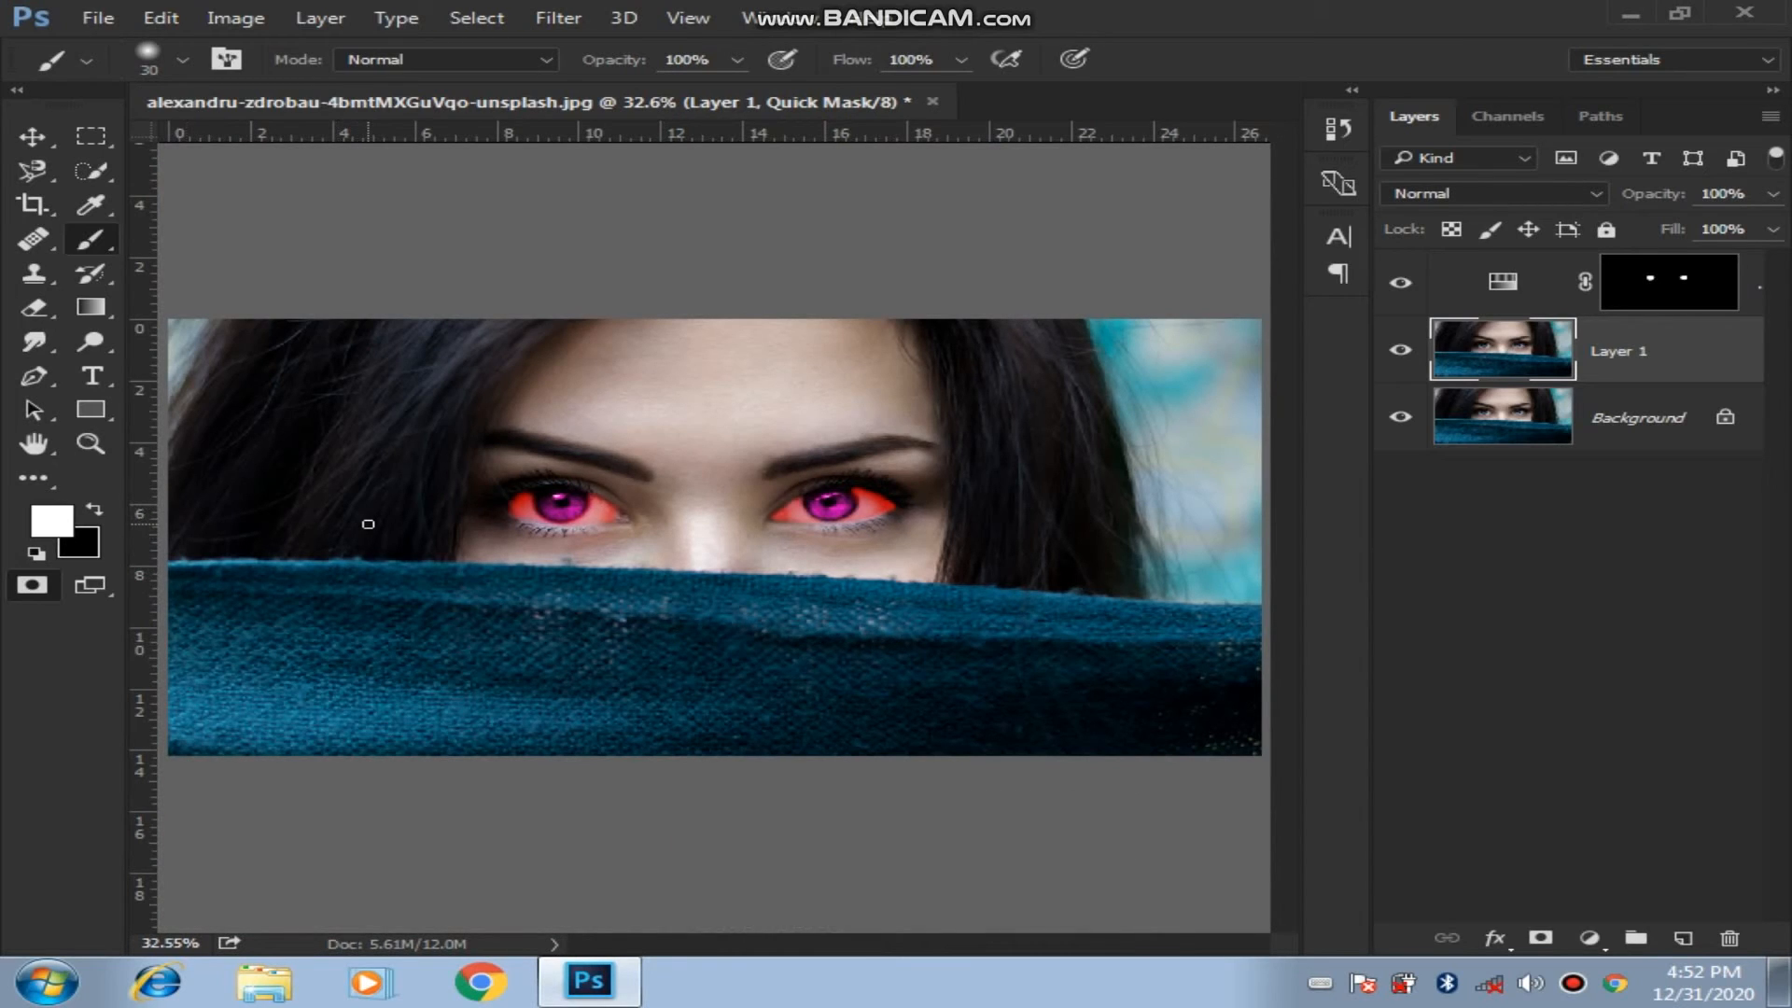
key(z)
drag(979, 353, 411, 558)
drag(1171, 499, 264, 744)
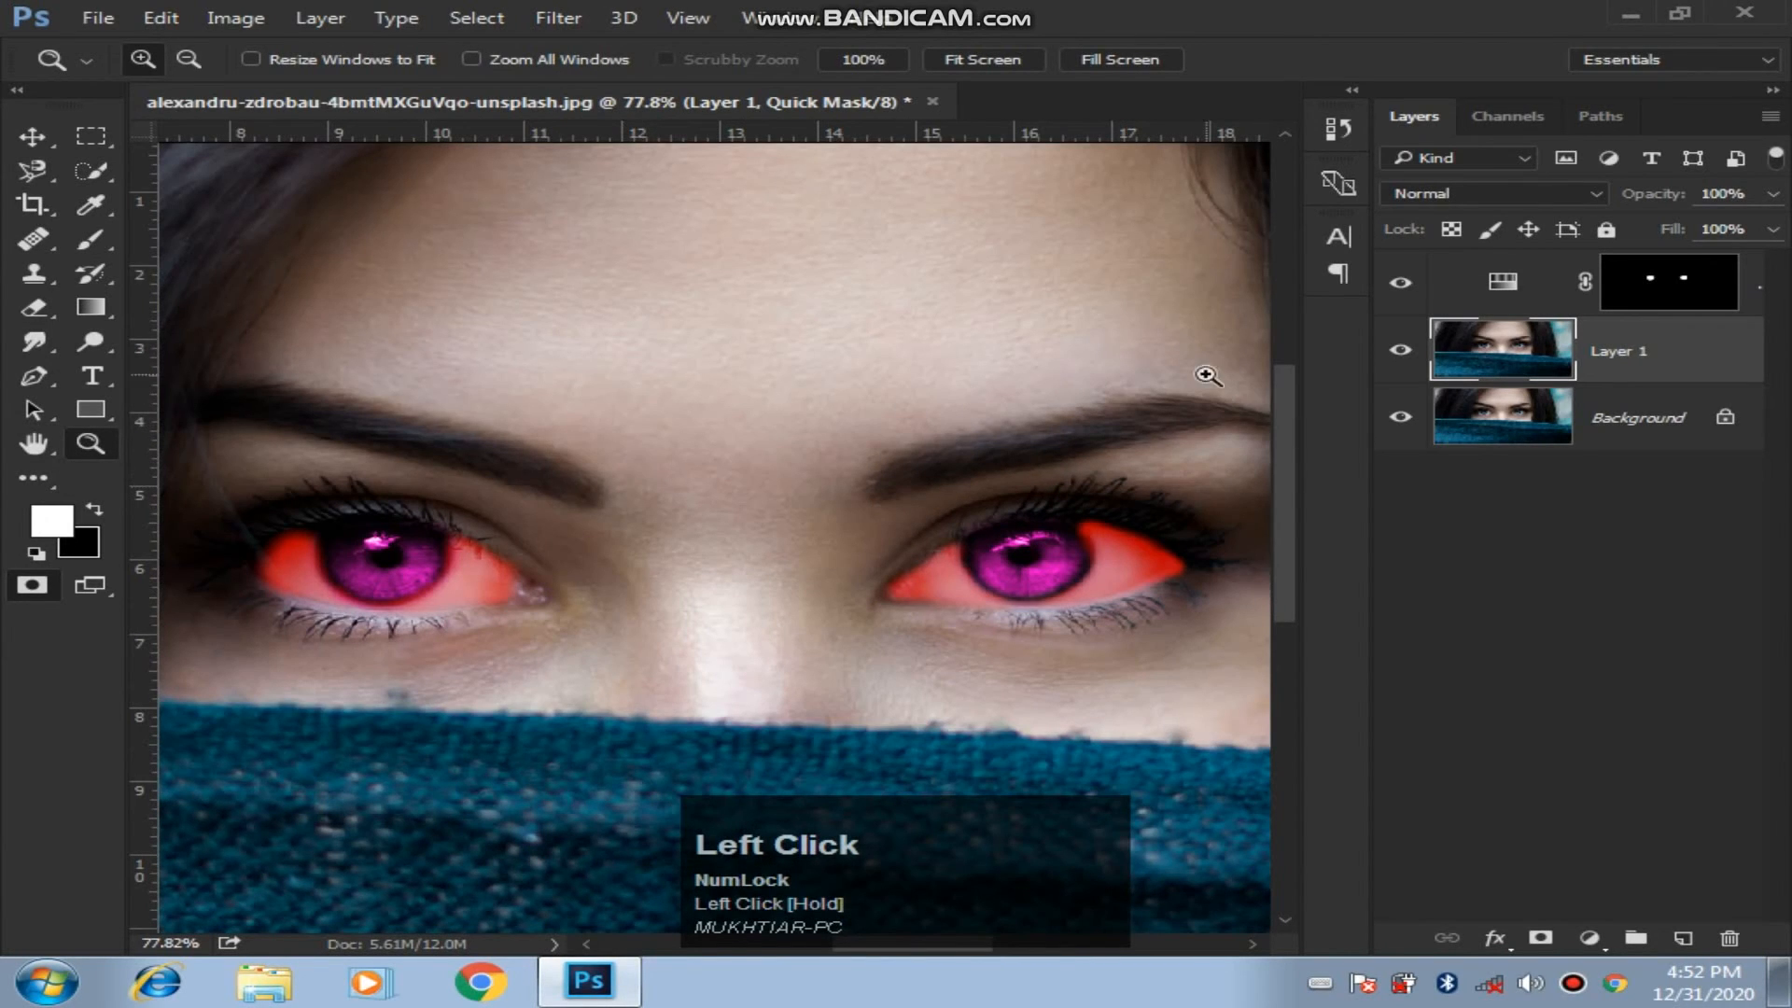
drag(1216, 388, 200, 680)
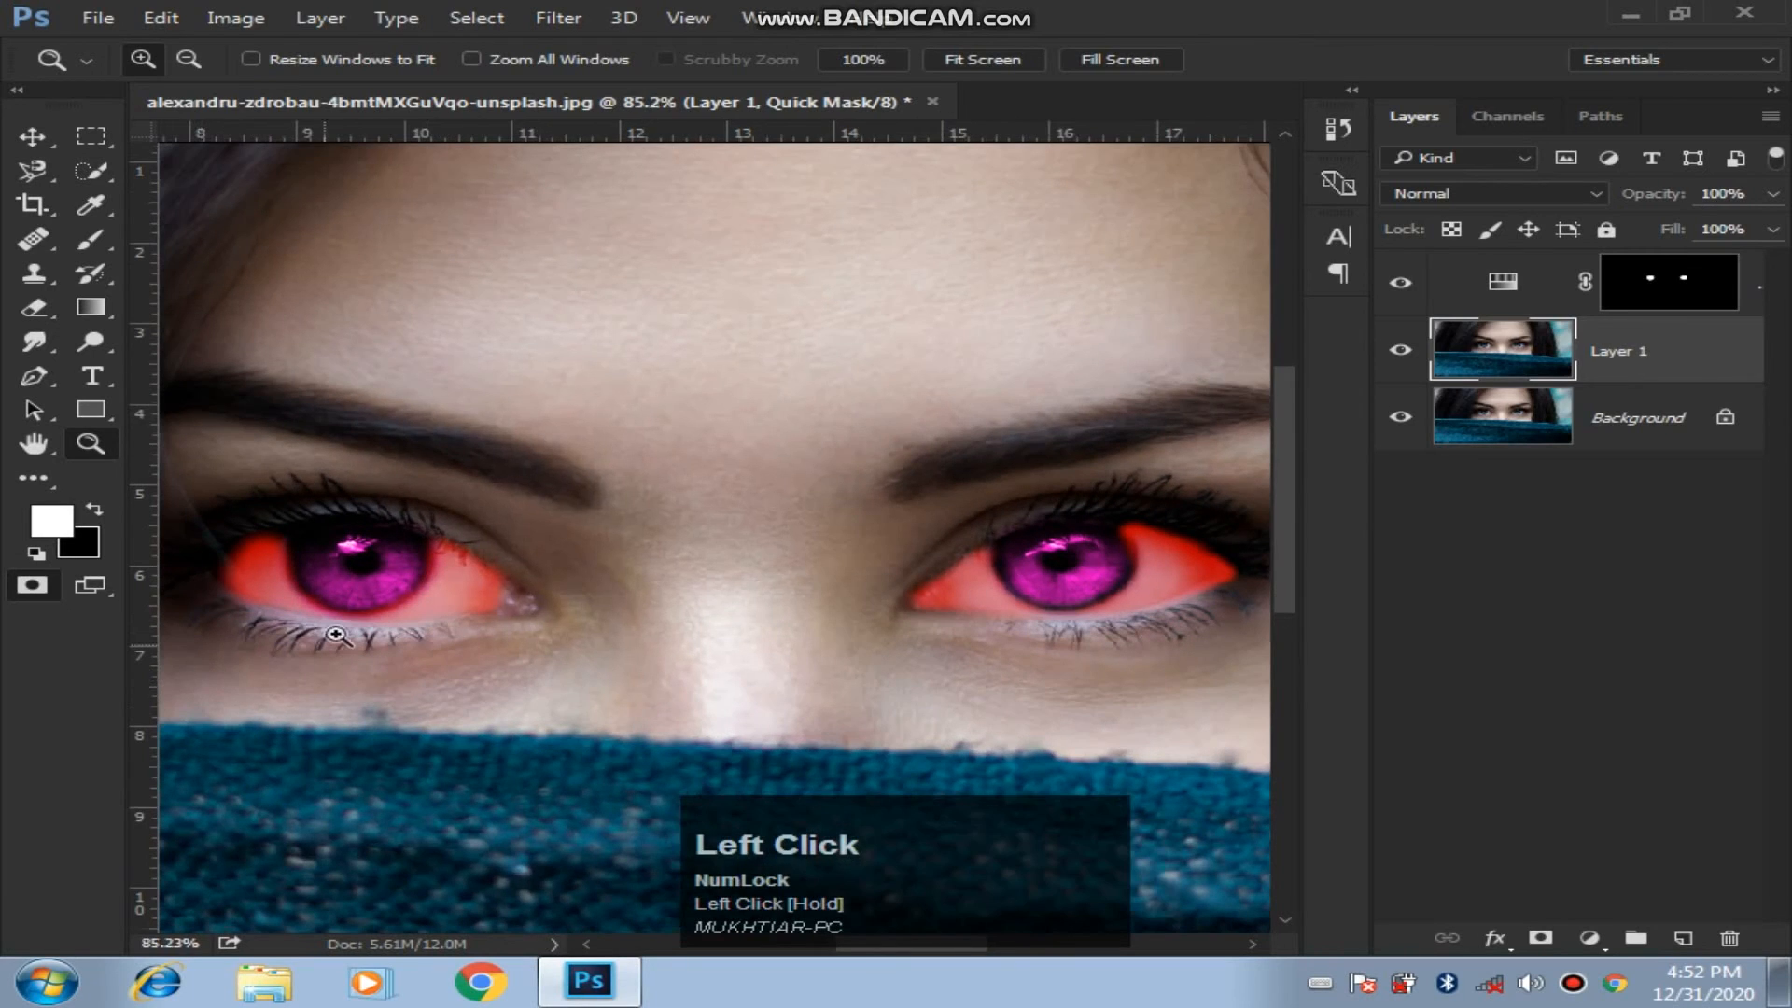
key(q)
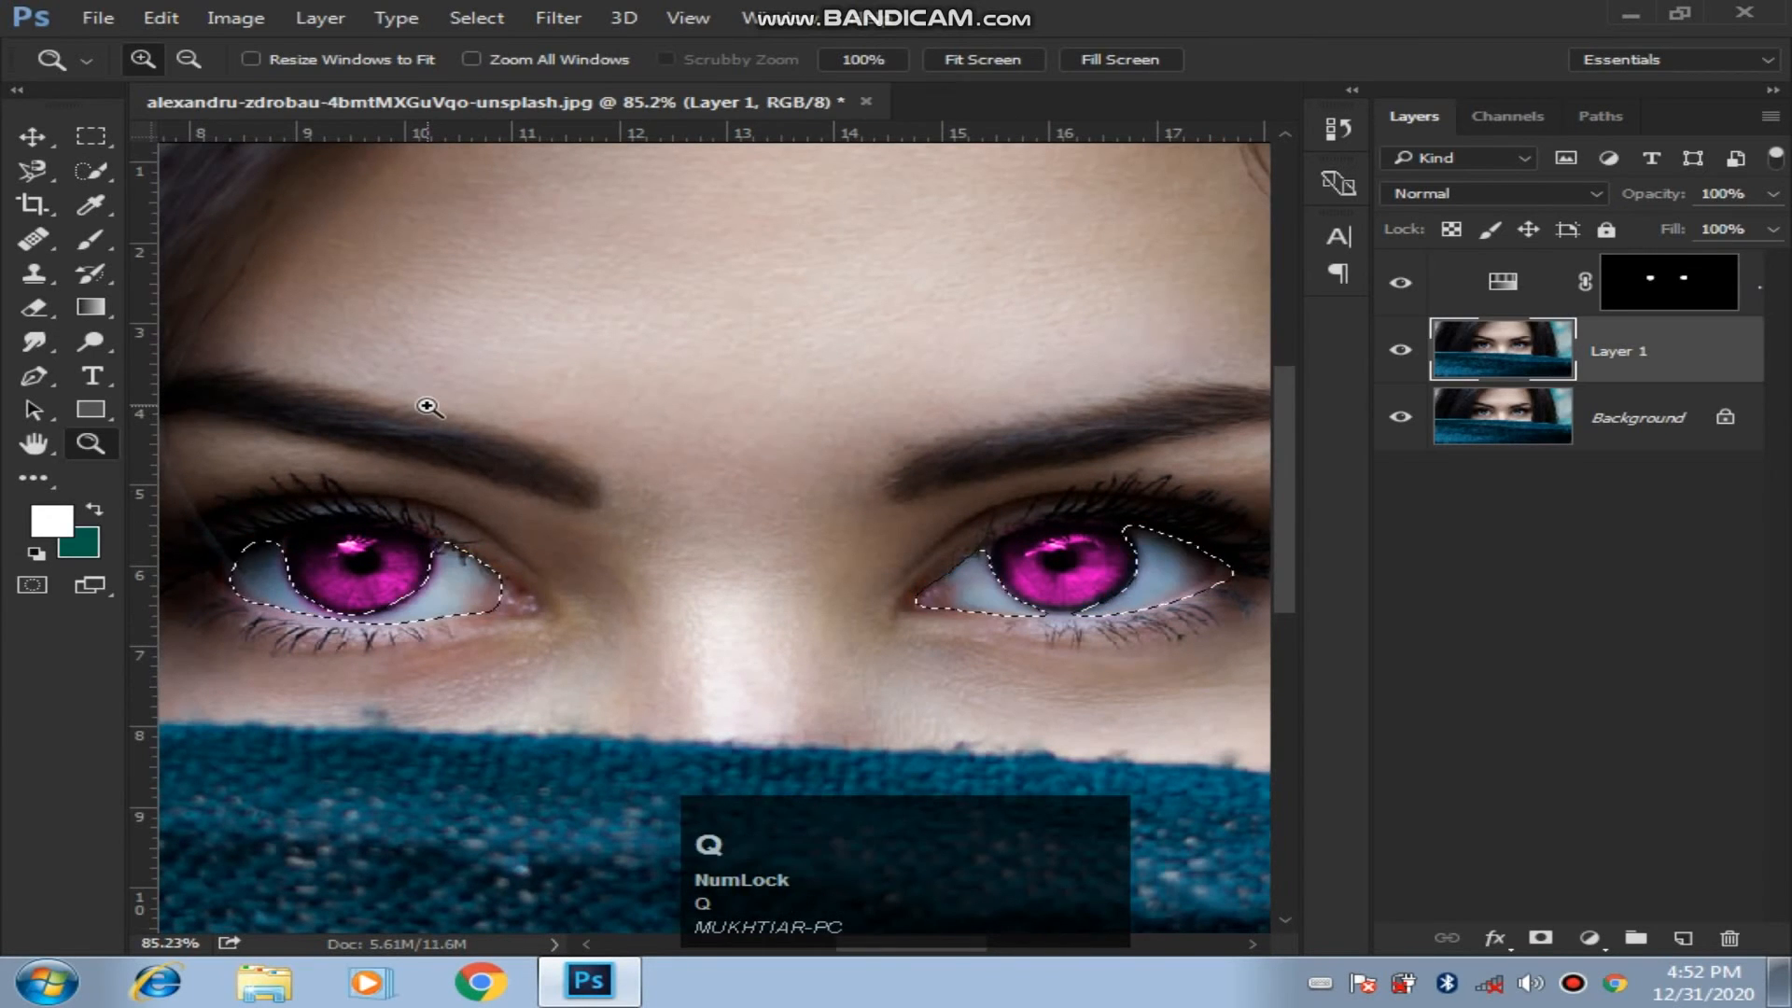
click(489, 17)
click(488, 121)
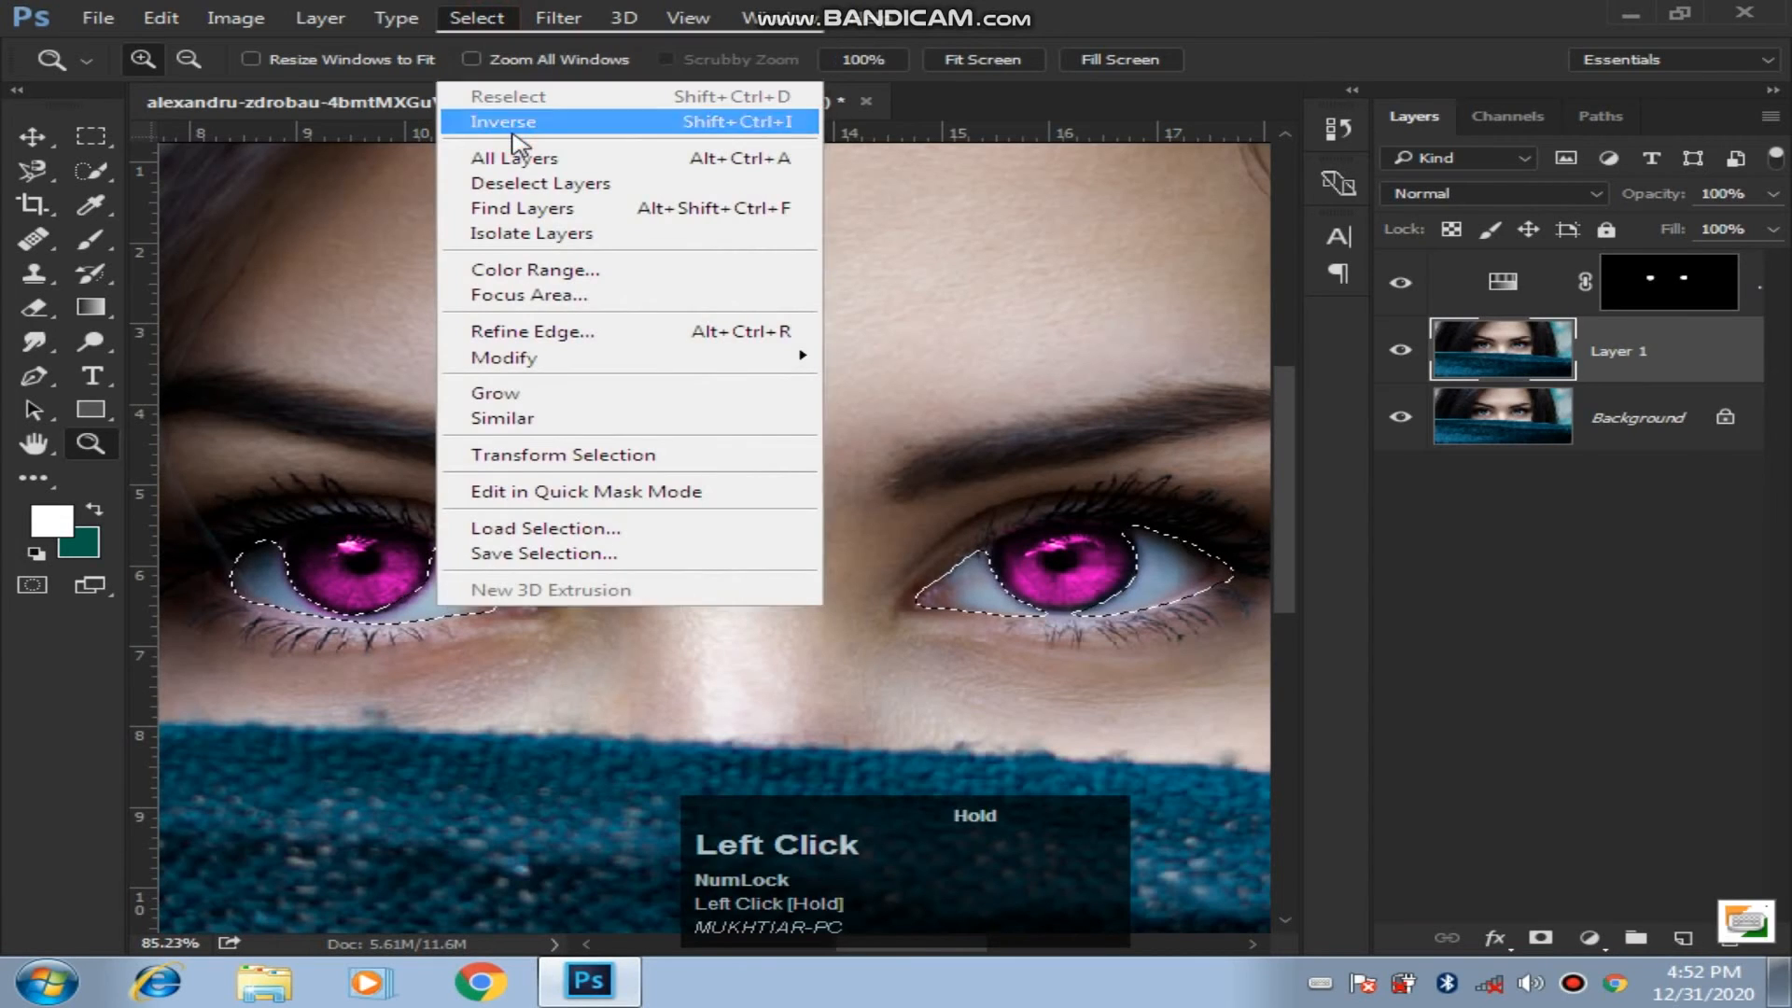
Add a second Hue/Saturation adjustment layer limited to the selected eye whites and turn on Colorize.
click(1594, 935)
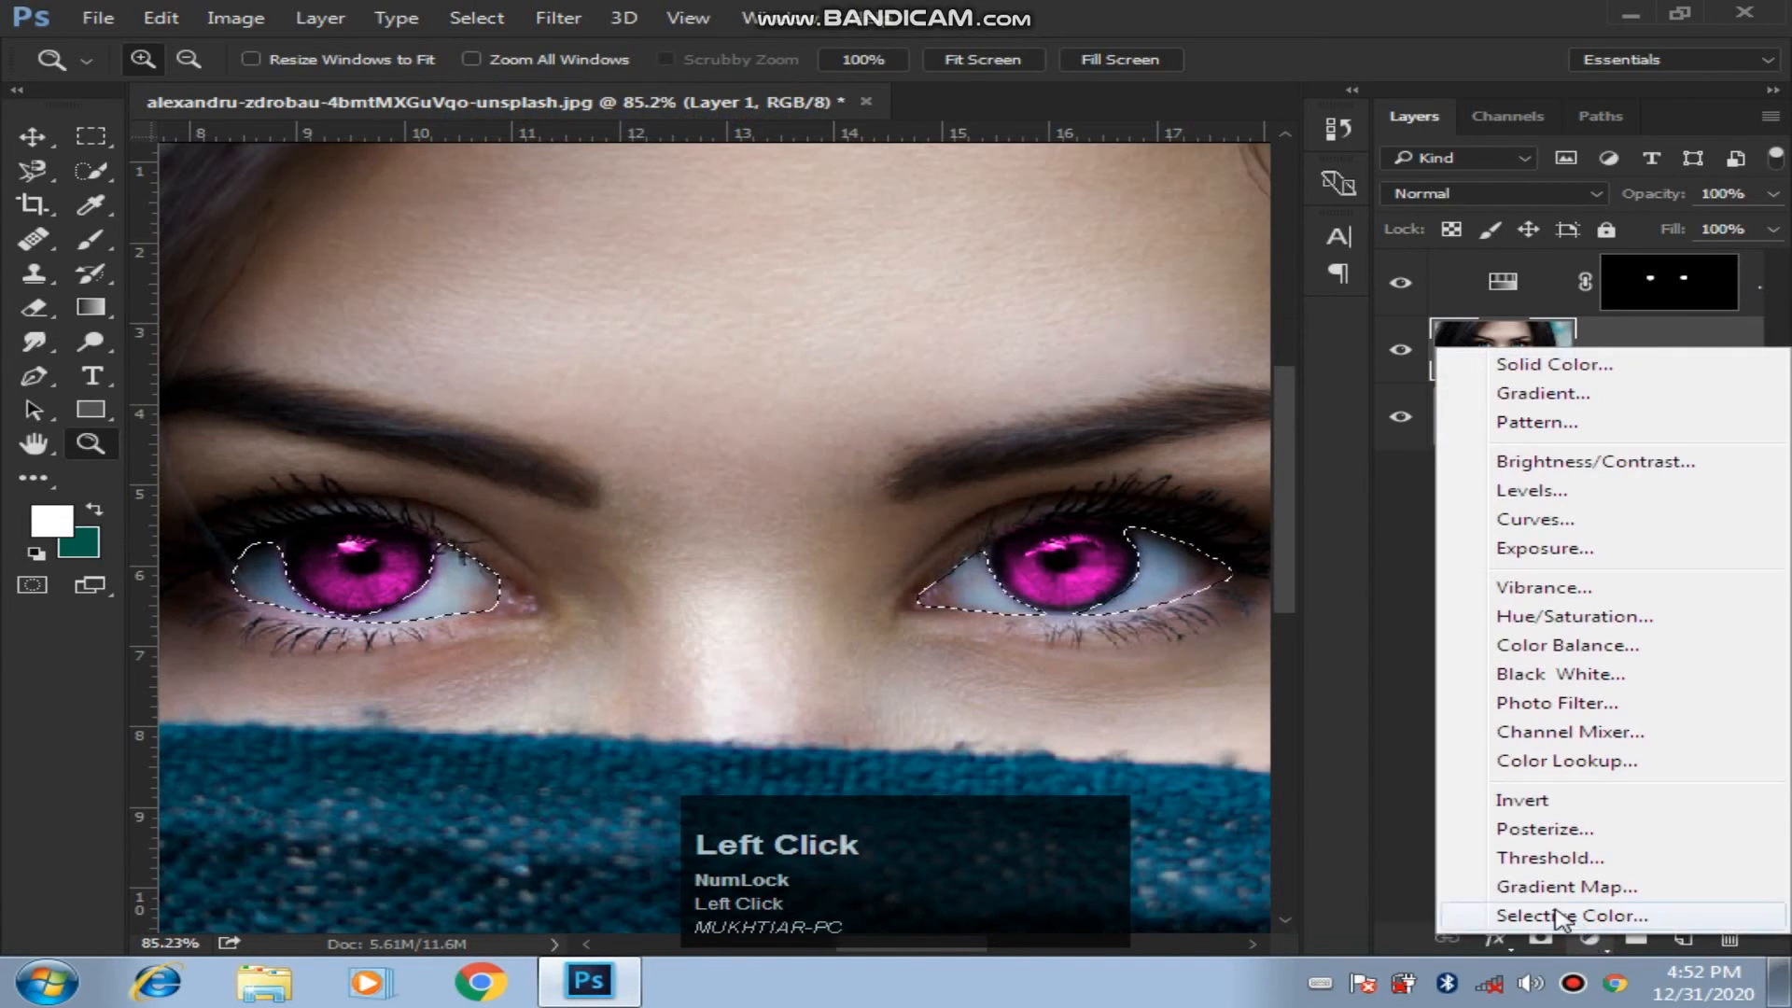
click(1551, 616)
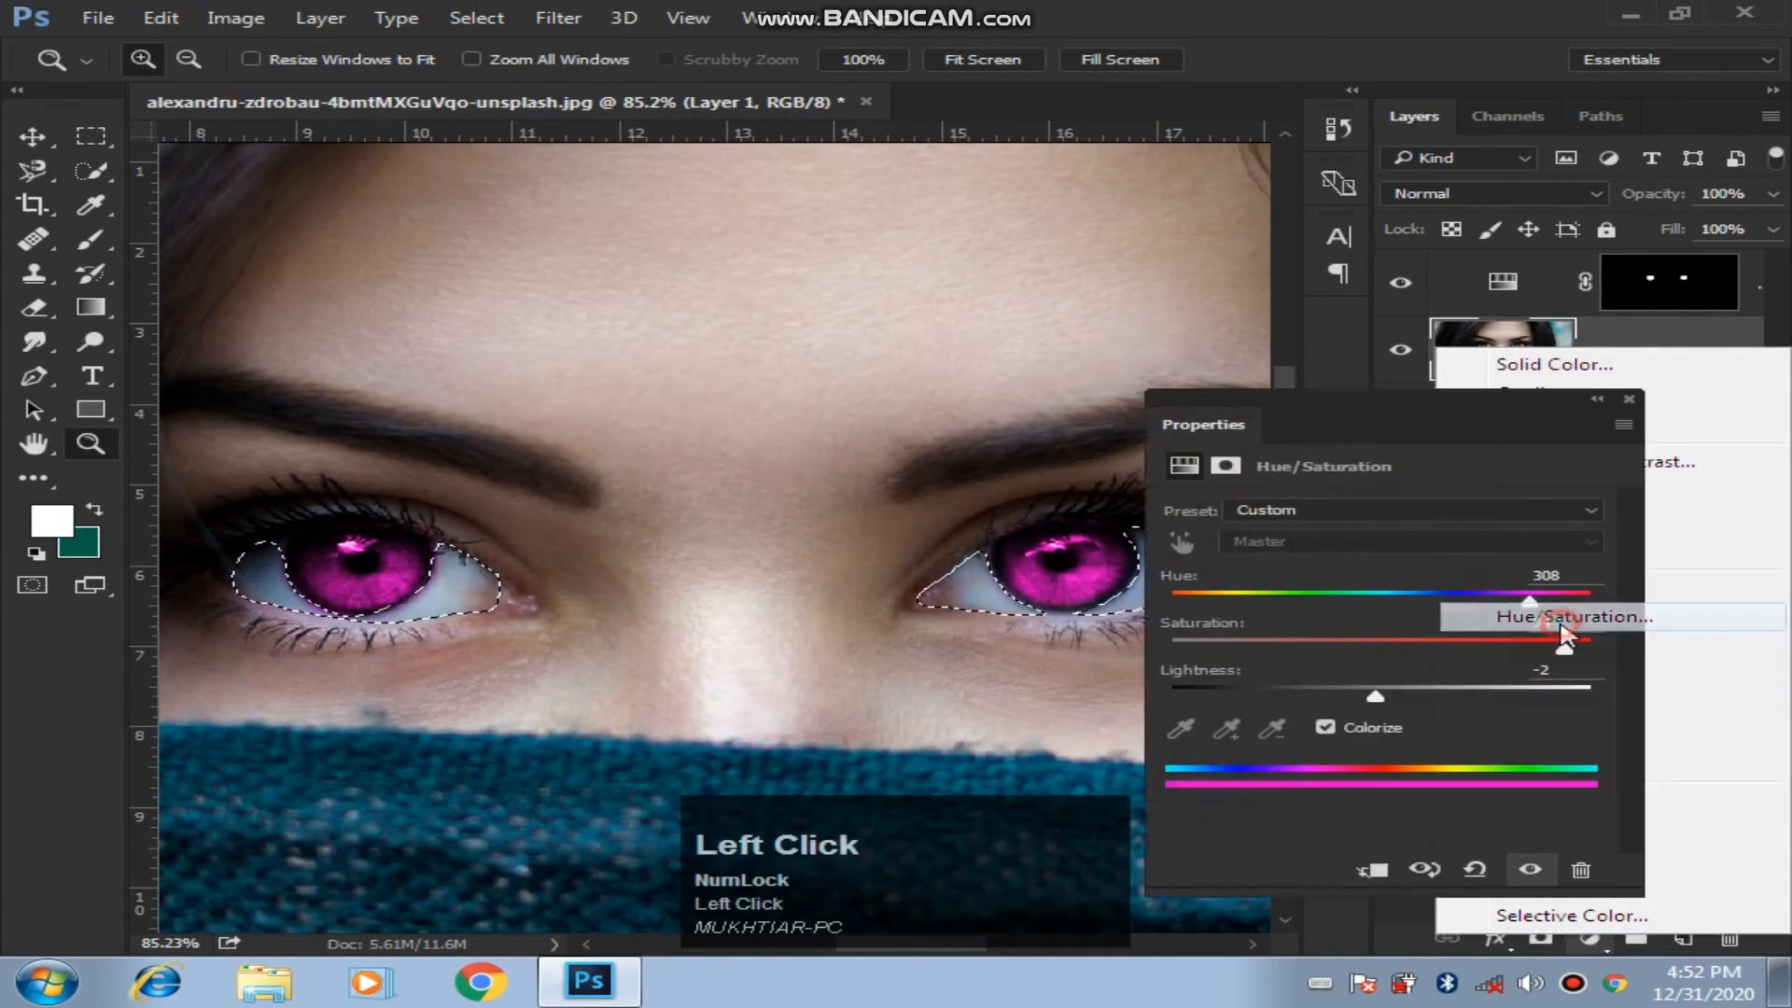
click(1327, 727)
Try different tints on the eye whites and set hue to 186 and saturation to 20.
drag(1170, 605, 1342, 620)
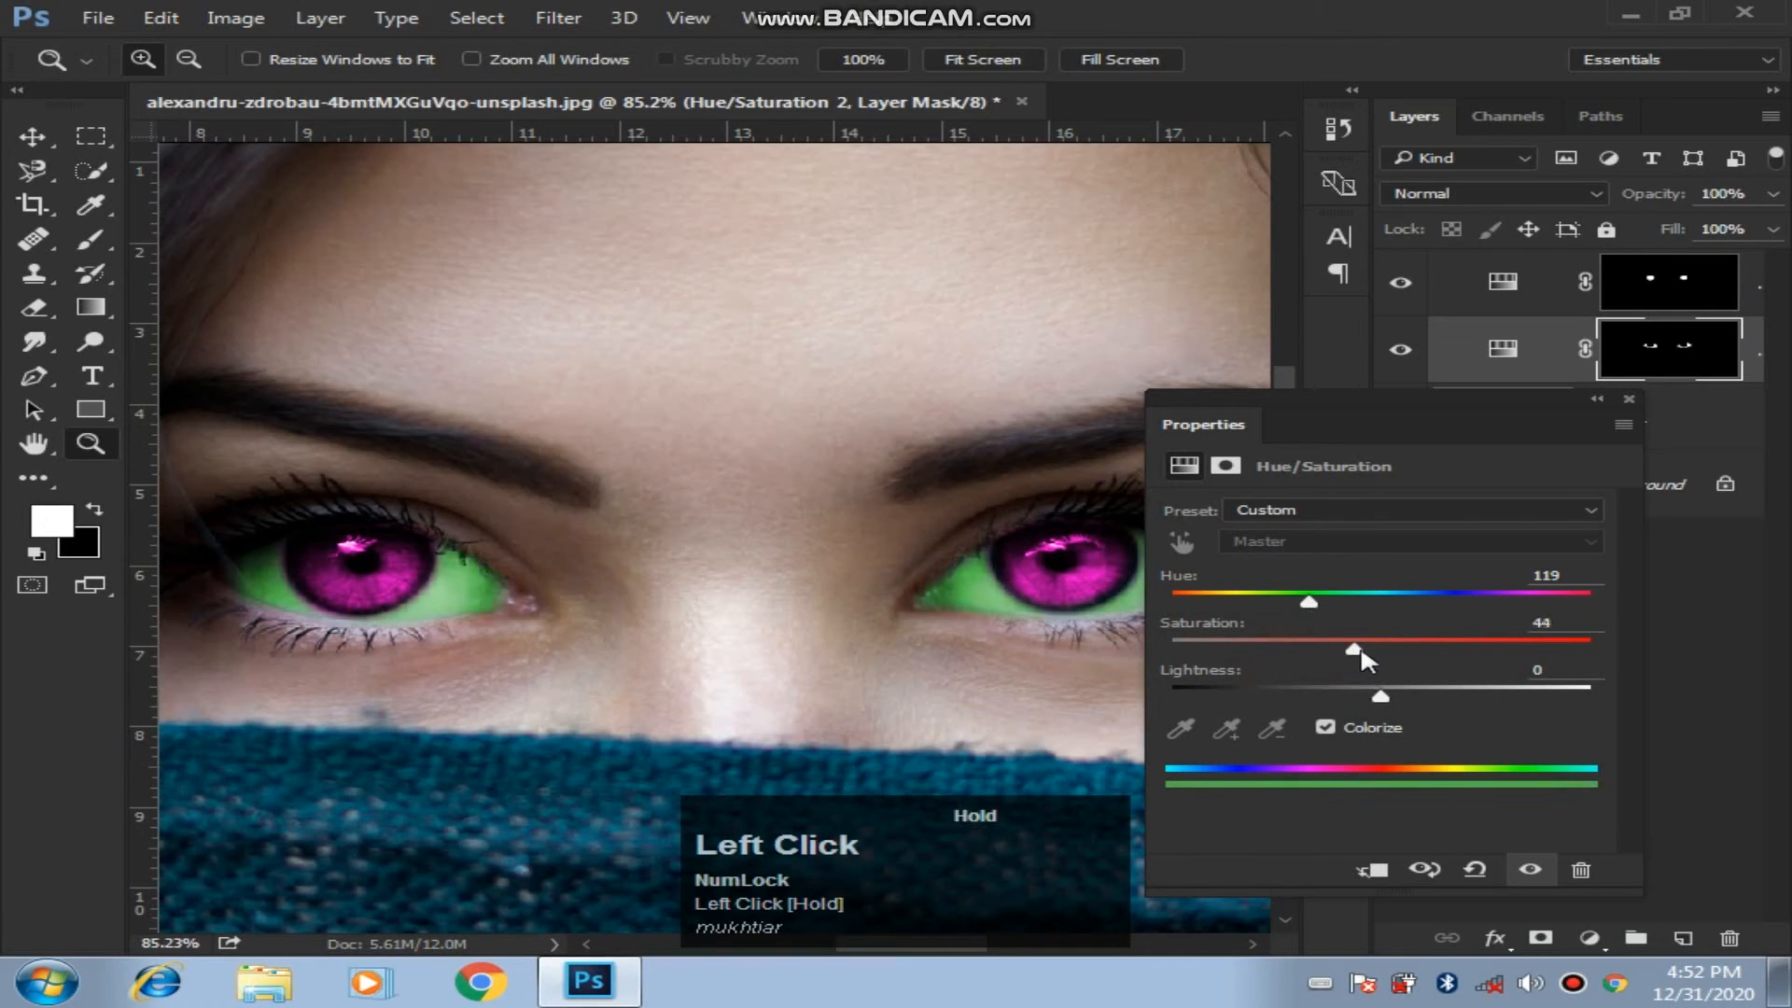
drag(1329, 602, 1518, 608)
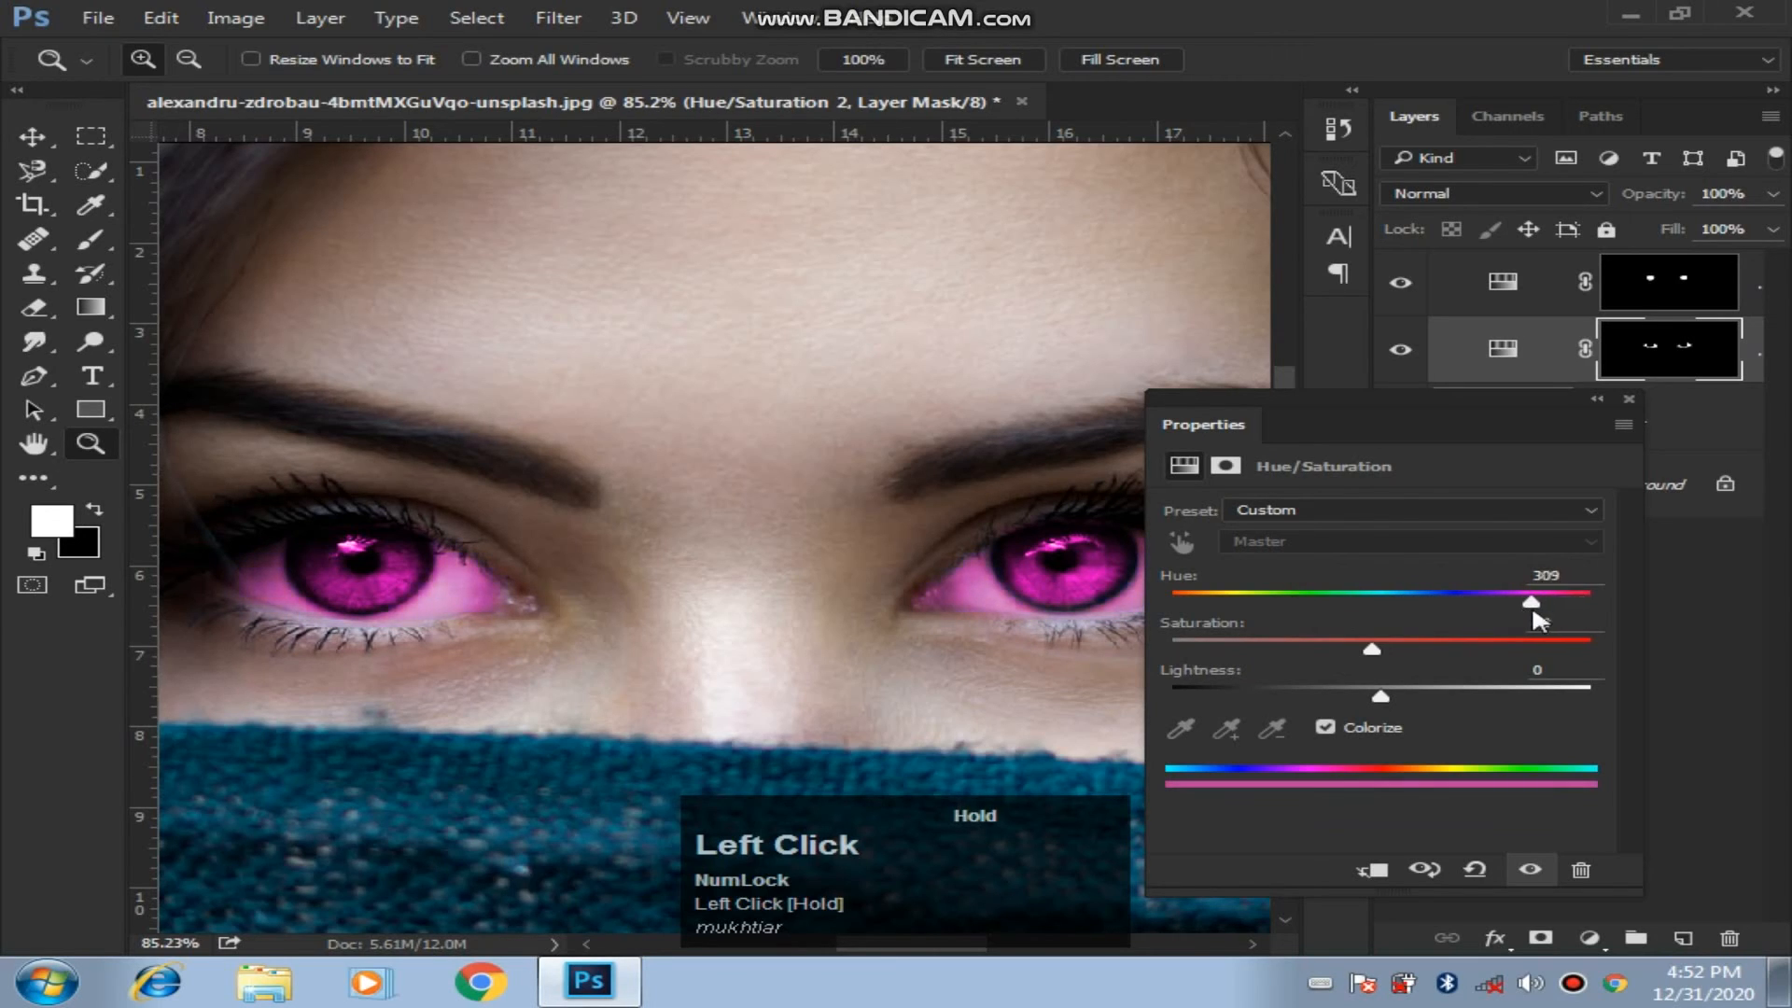
drag(1415, 602, 1342, 650)
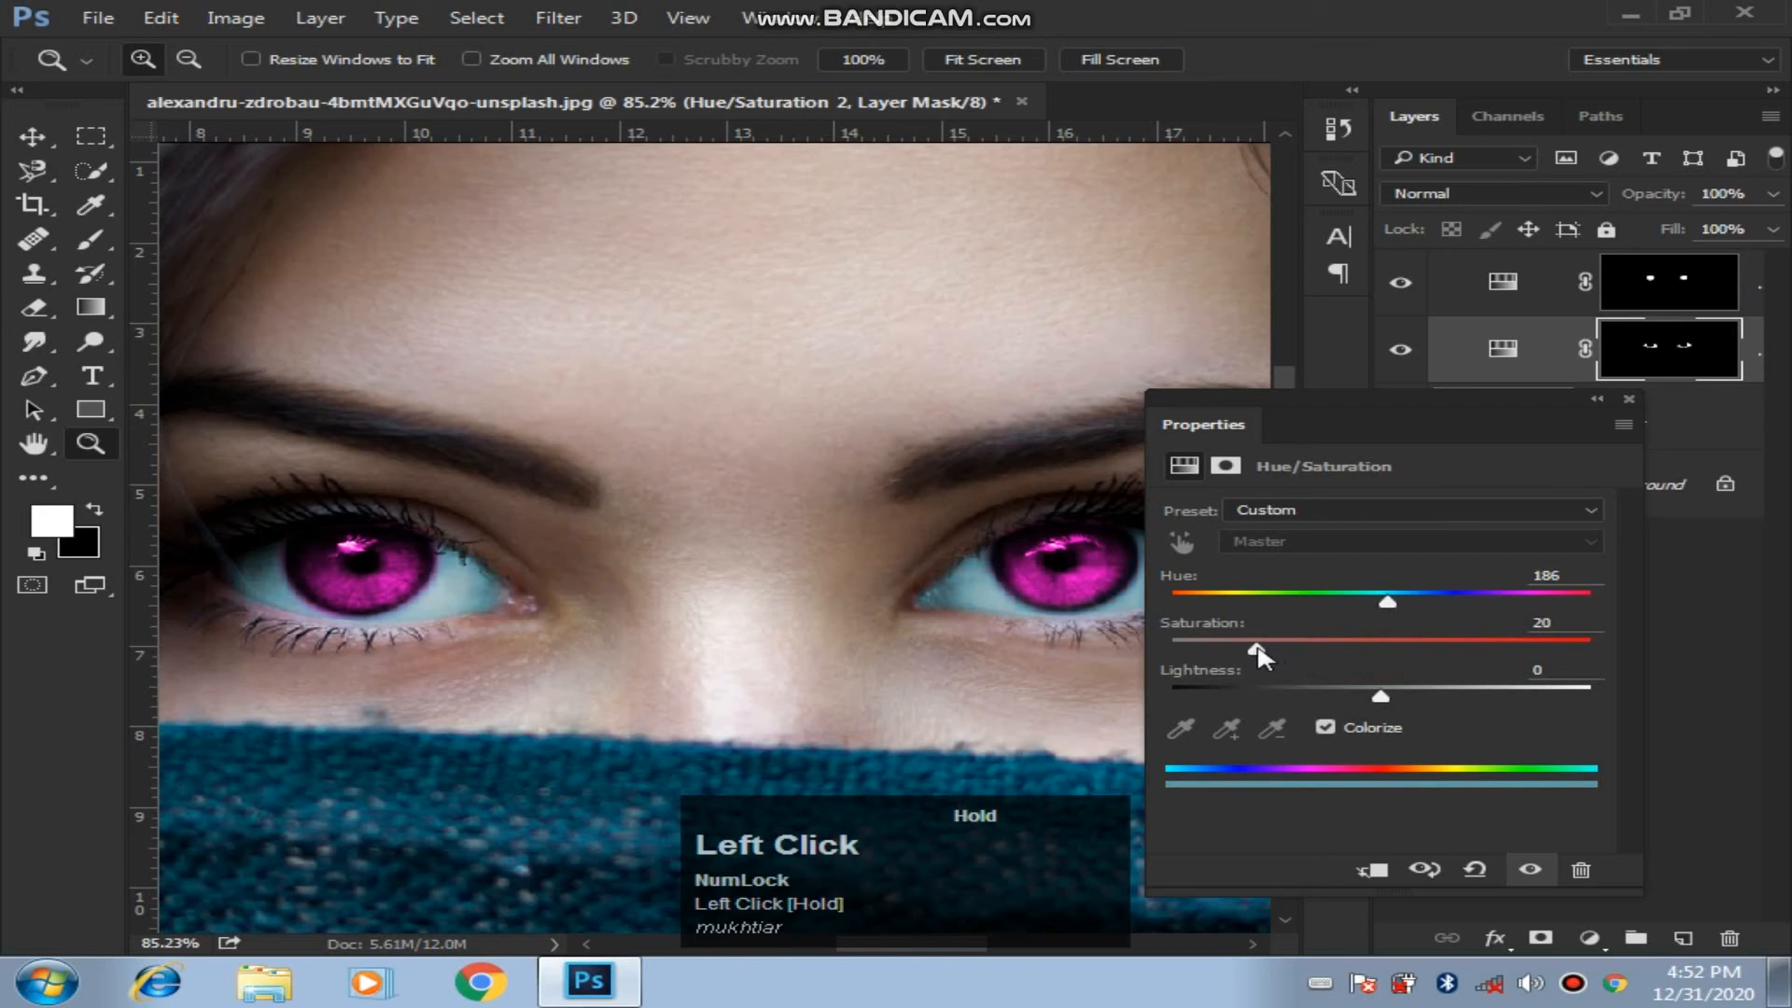
Retint the eye whites with lightness -12, saturation 29 and a hue of about 204.
mouse_move(1380, 698)
mouse_down()
mouse_move(1328, 698)
mouse_move(1687, 681)
mouse_move(1357, 696)
mouse_up()
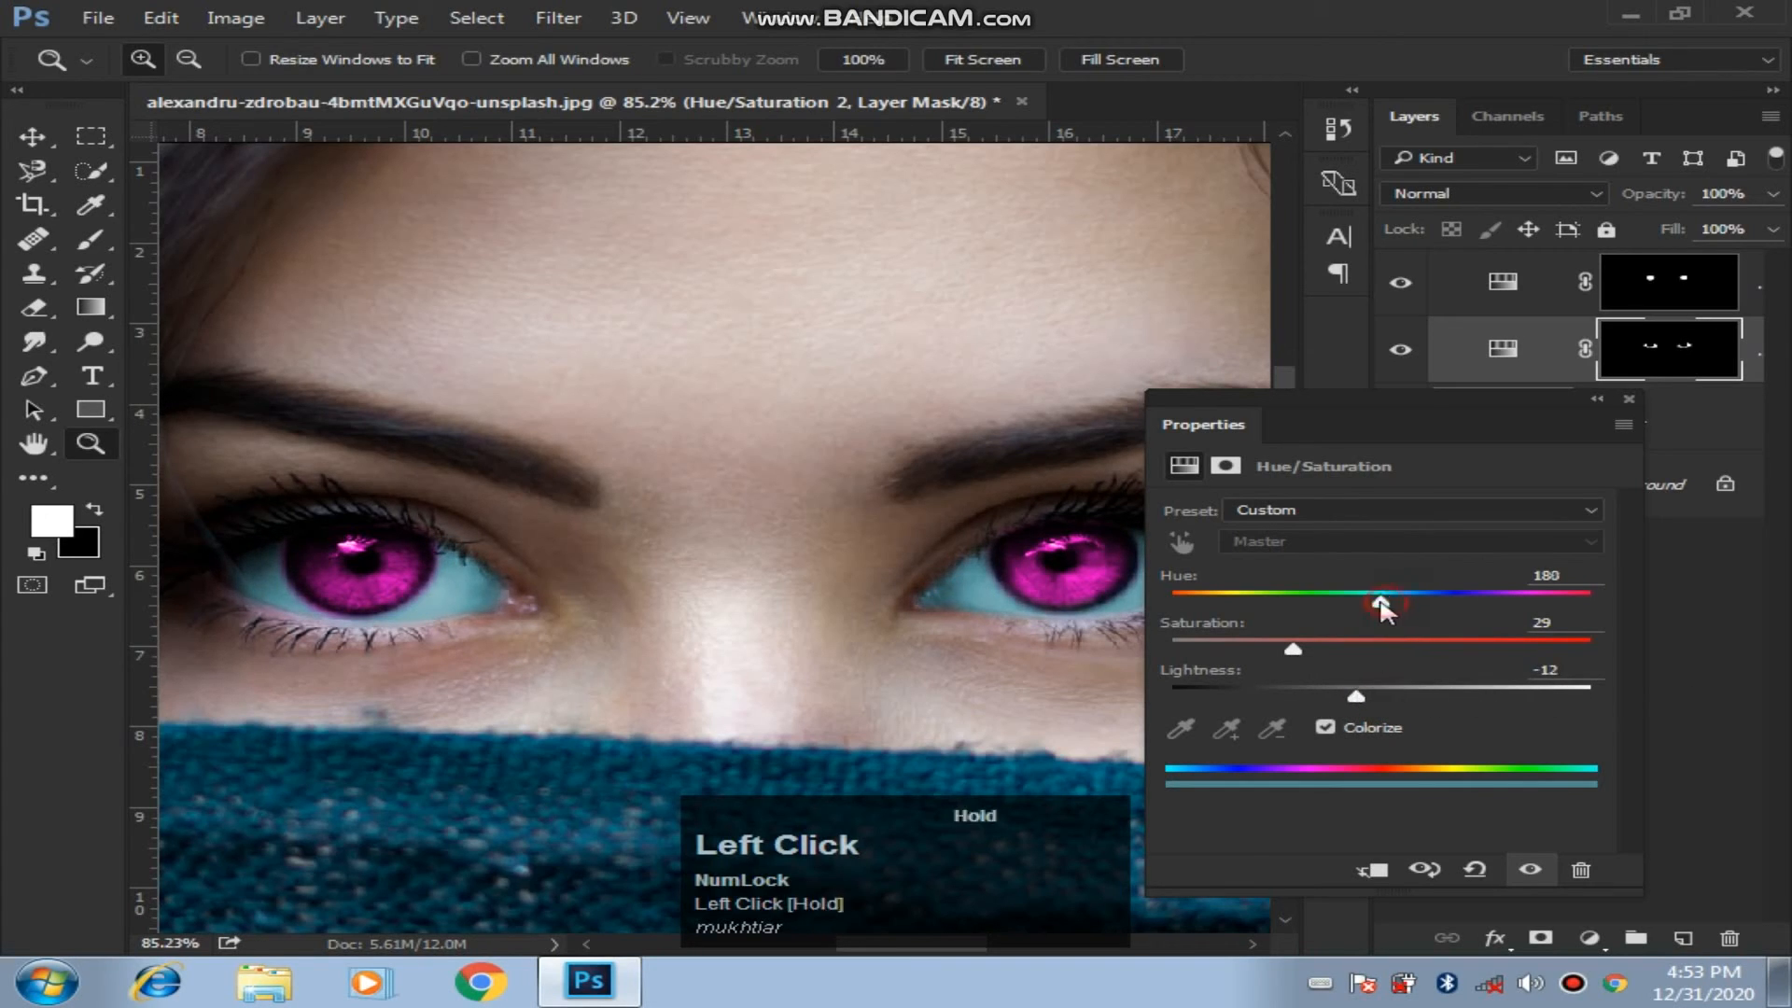
drag(1397, 622, 1415, 622)
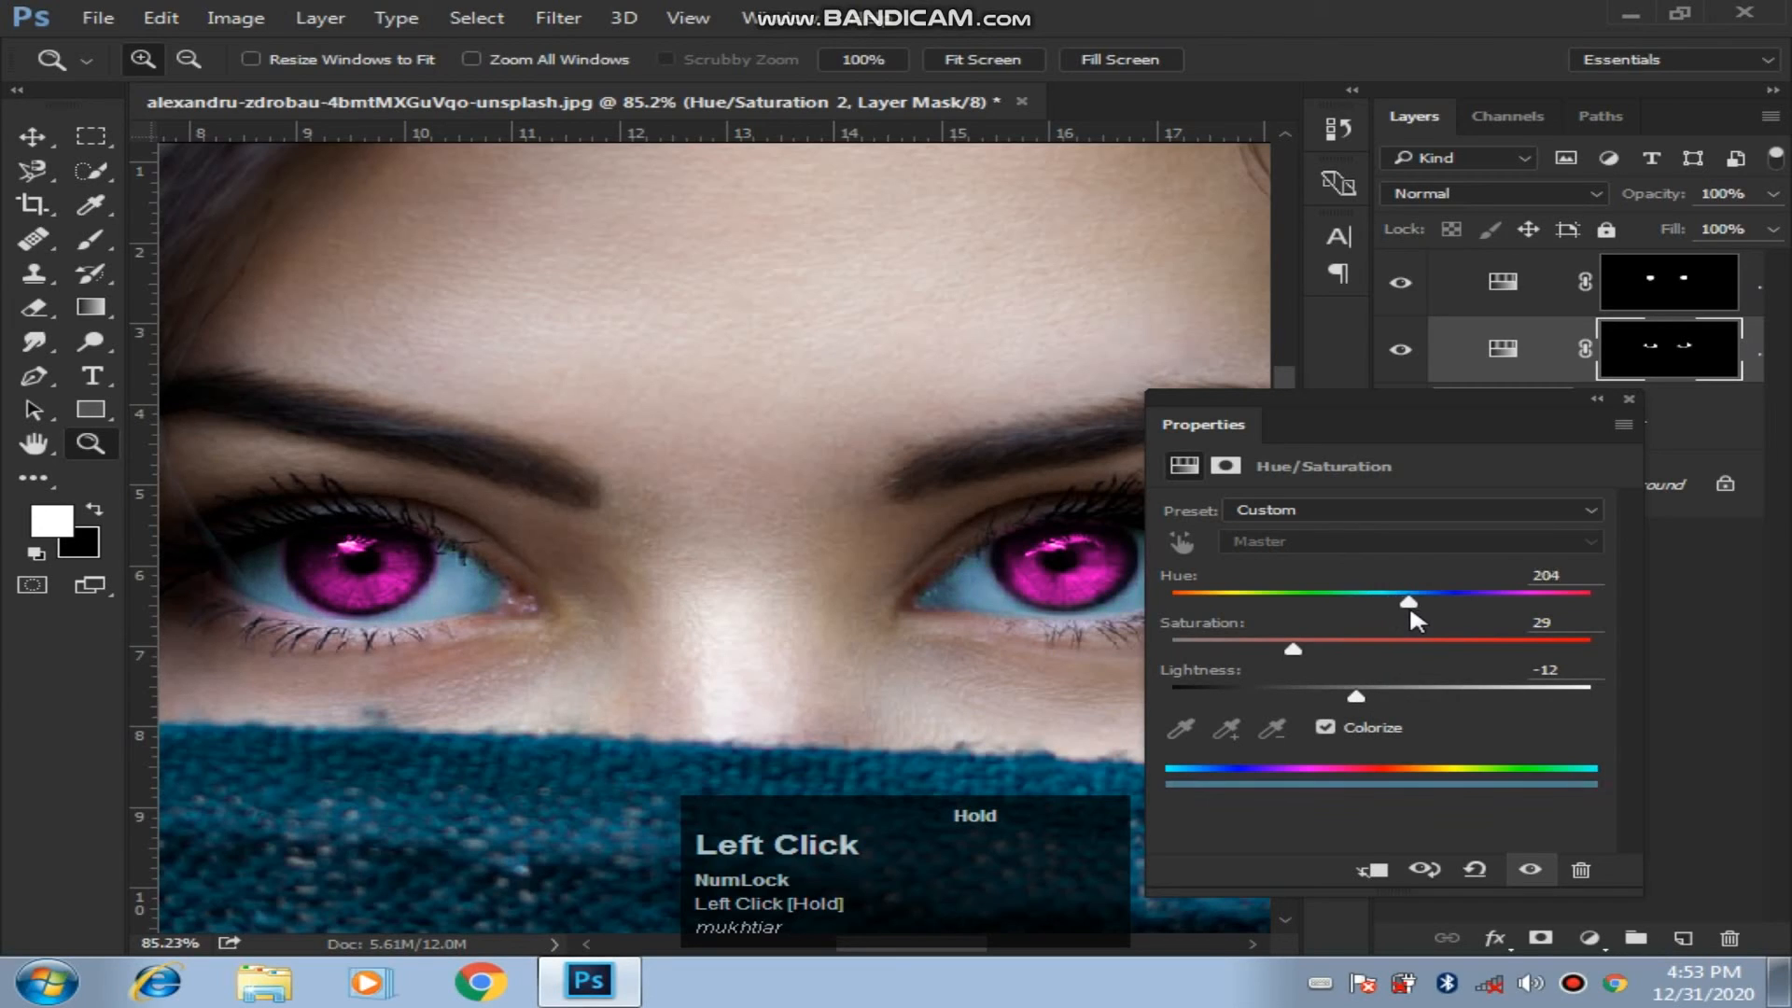
click(1631, 402)
Toggle the visibility of each Hue/Saturation layer to compare the eyes with and without its colour.
click(1400, 350)
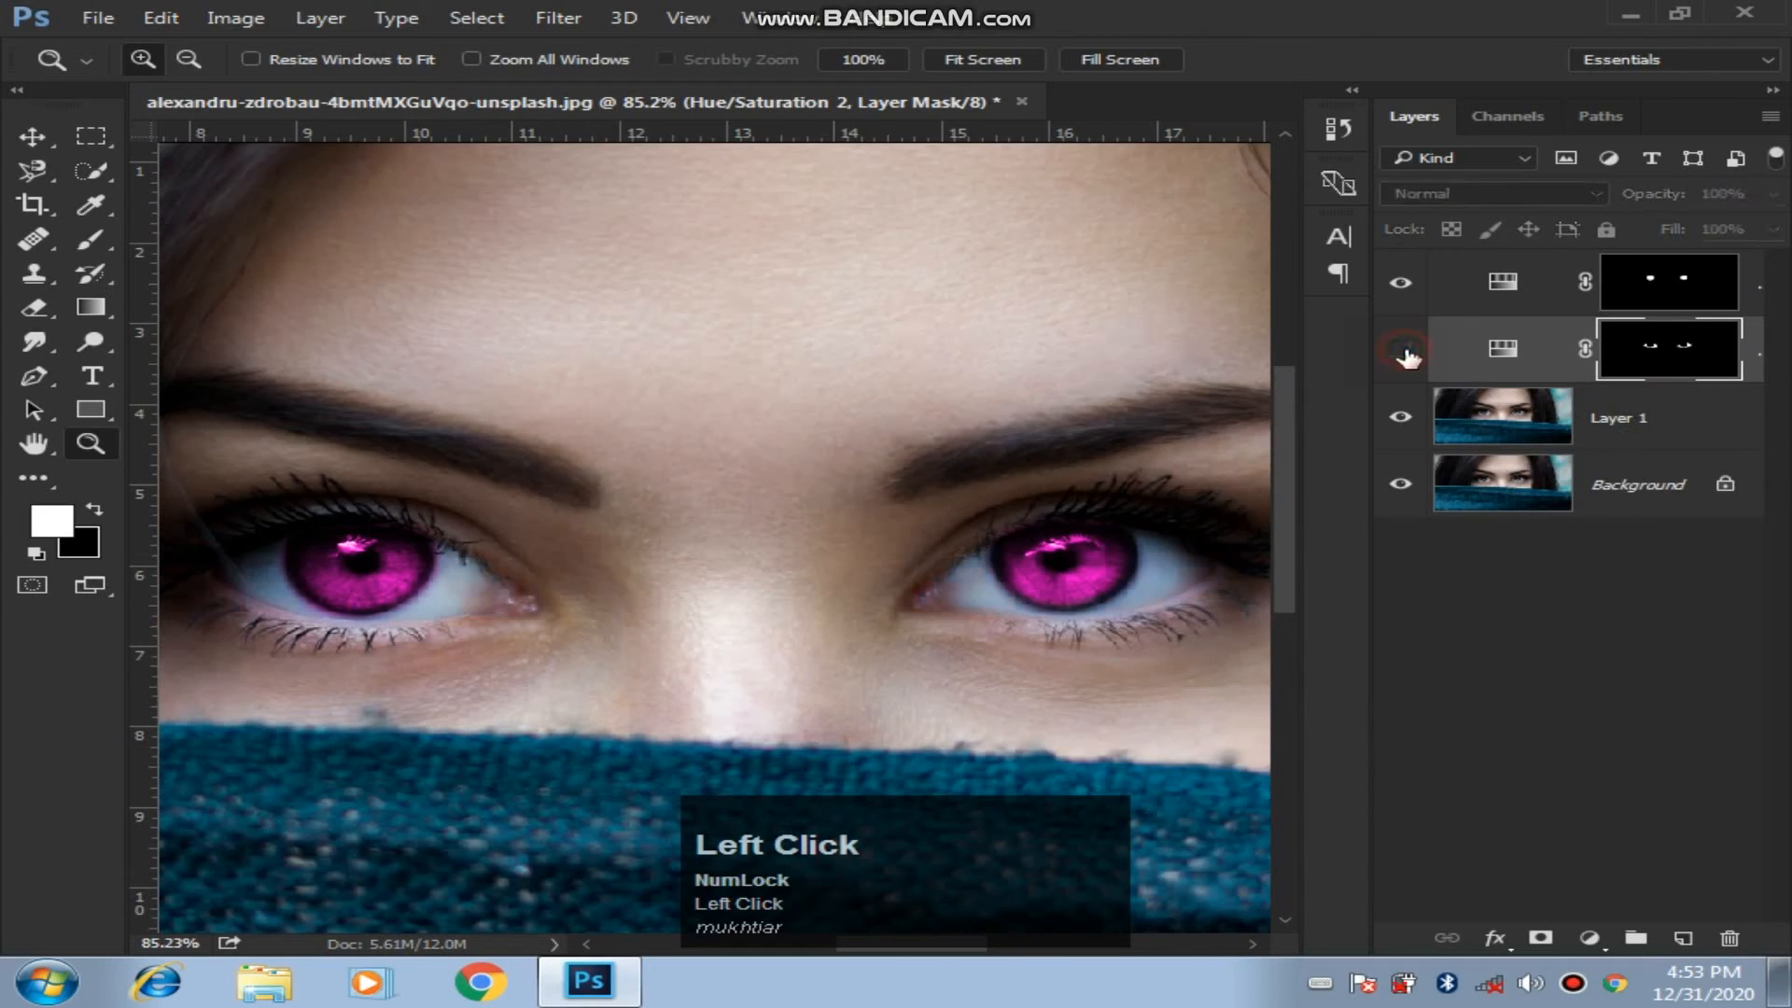
click(1401, 350)
click(1400, 350)
click(1401, 350)
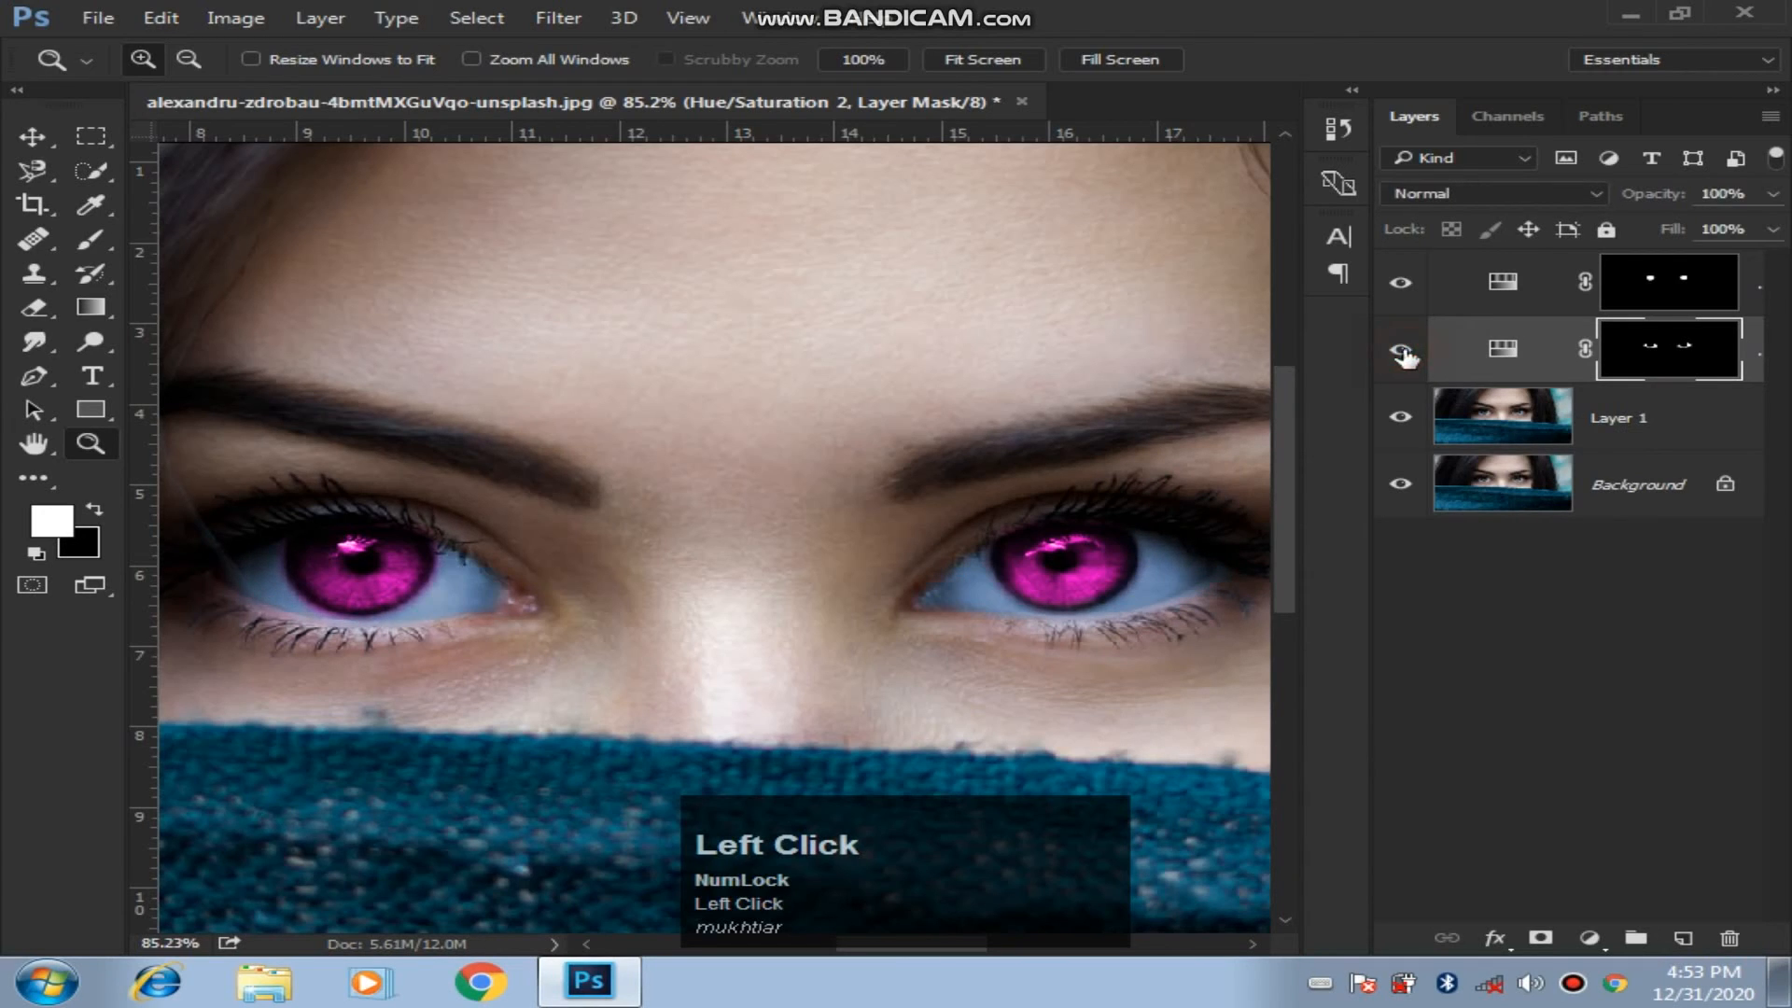
click(1391, 288)
click(1393, 287)
Group the two Hue/Saturation layers together with Layer 1.
click(1550, 312)
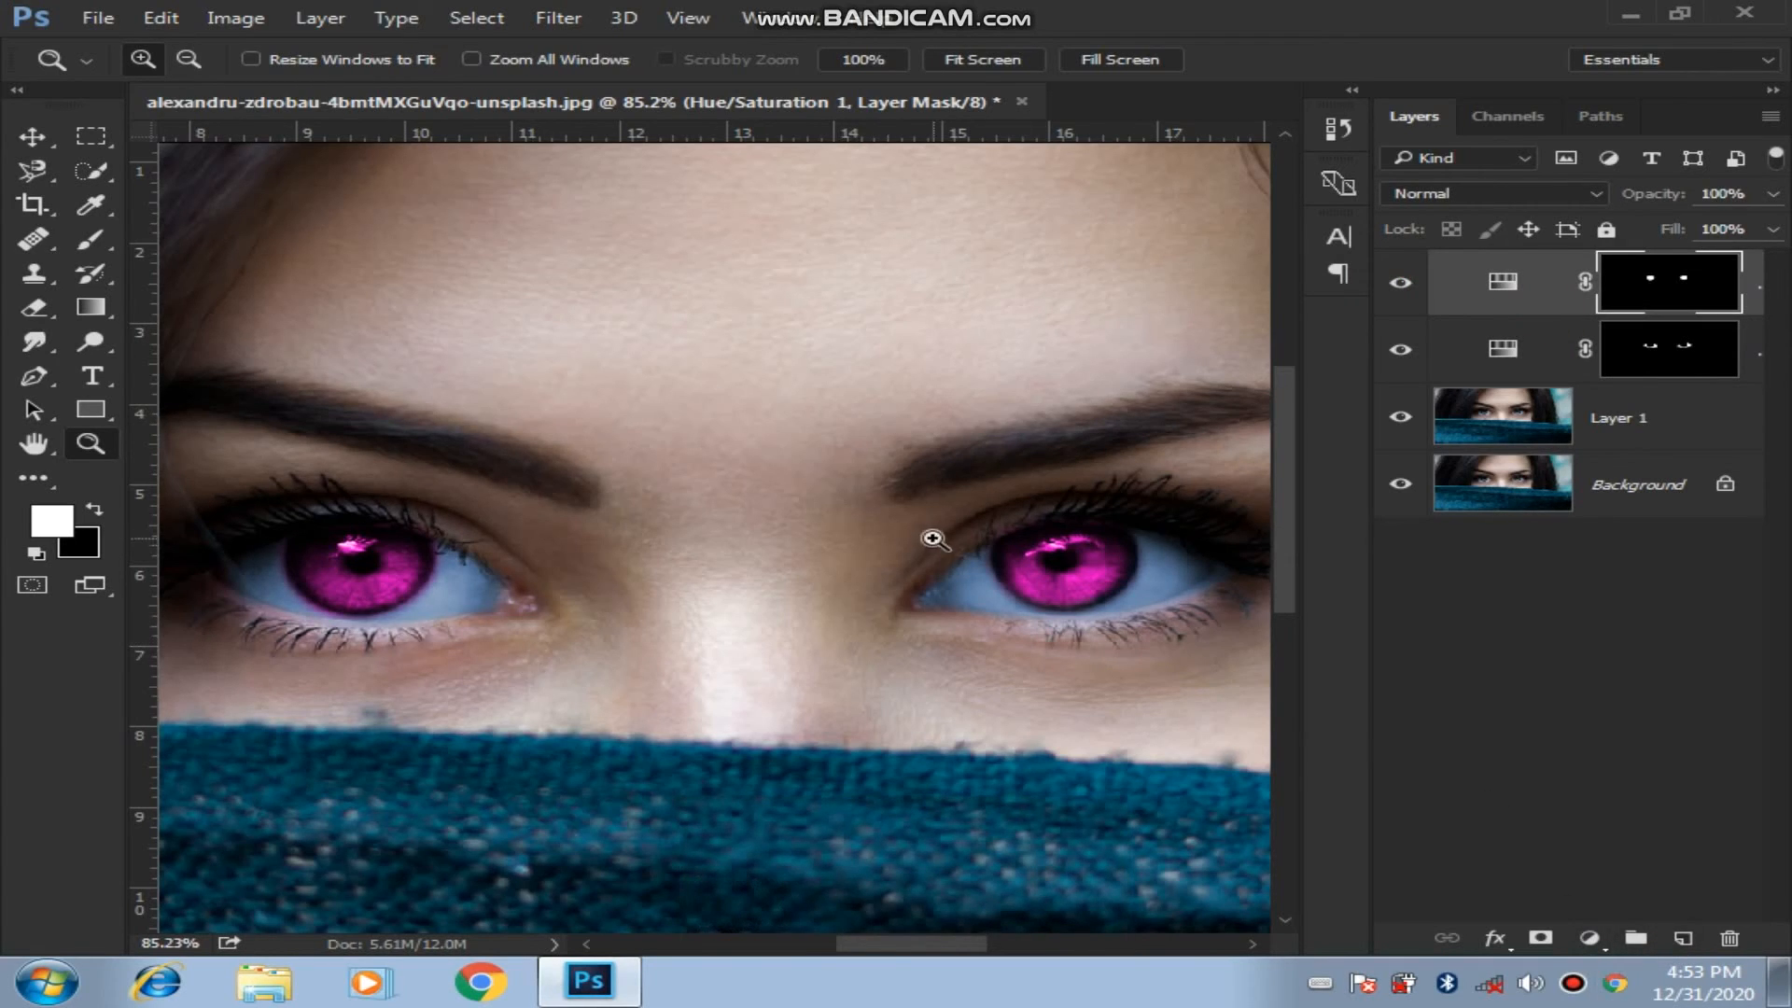
shift+click(1563, 427)
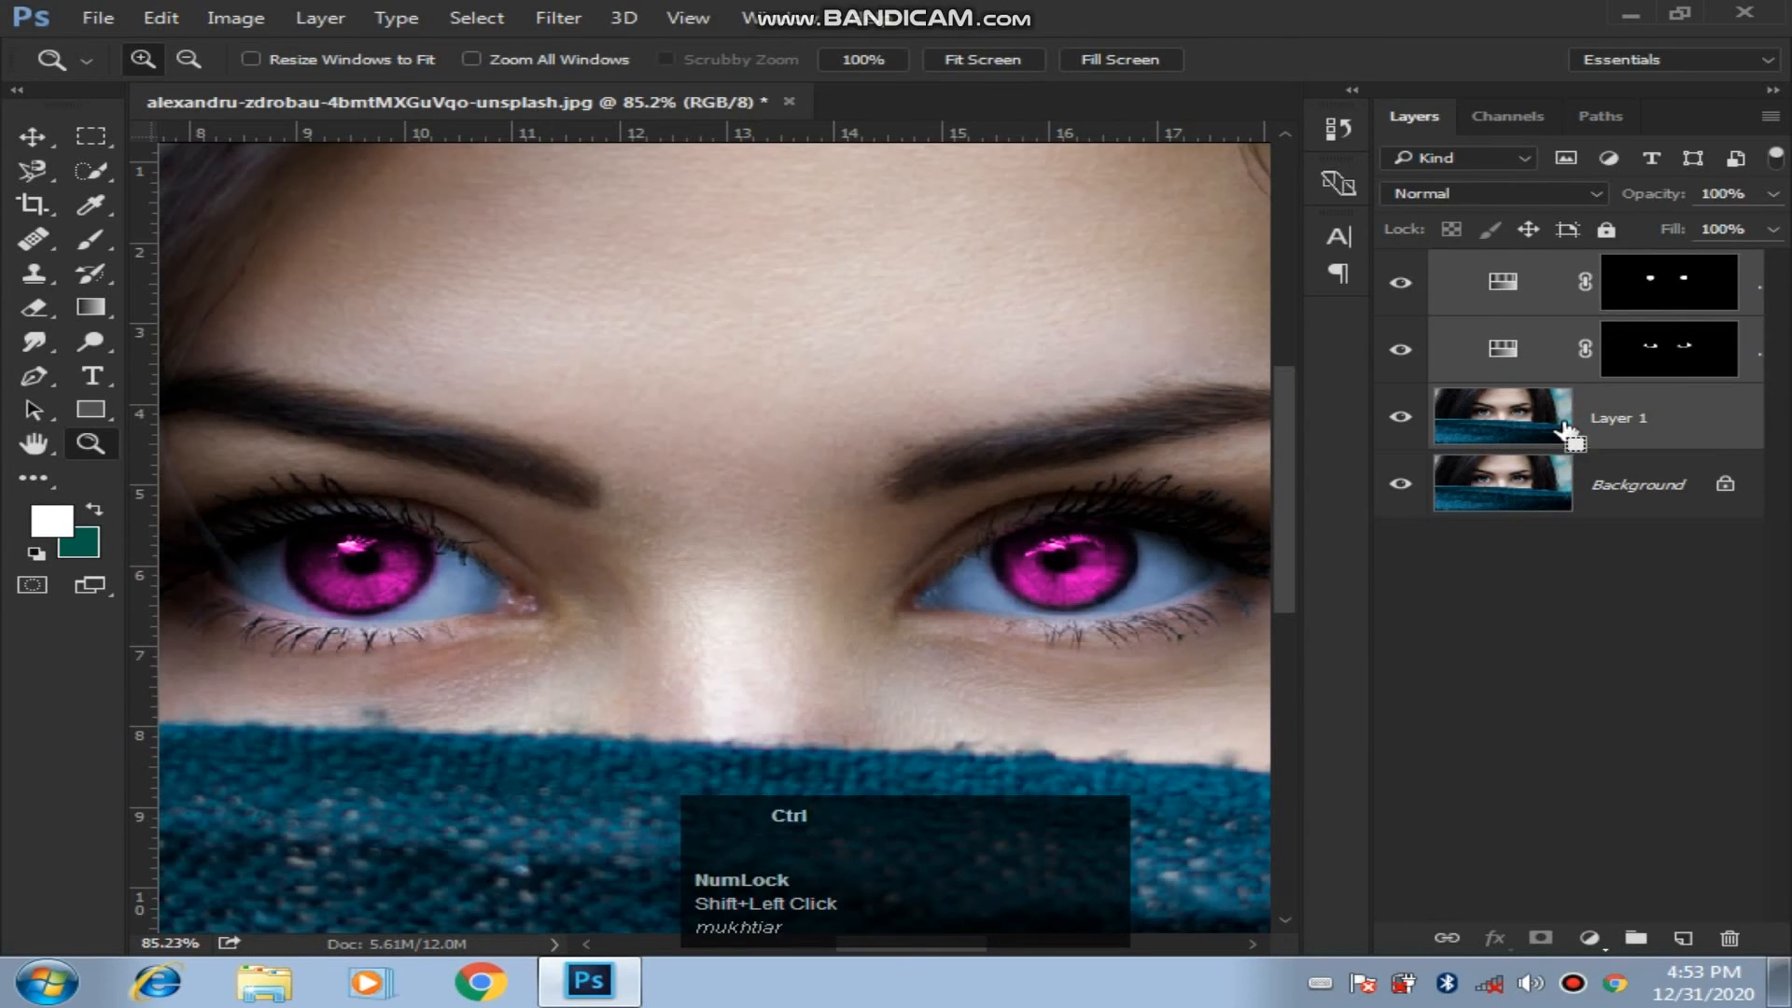
key(ctrl+g)
Toggle the visibility of the whole layer group to compare the original and recoloured eyes.
click(1399, 267)
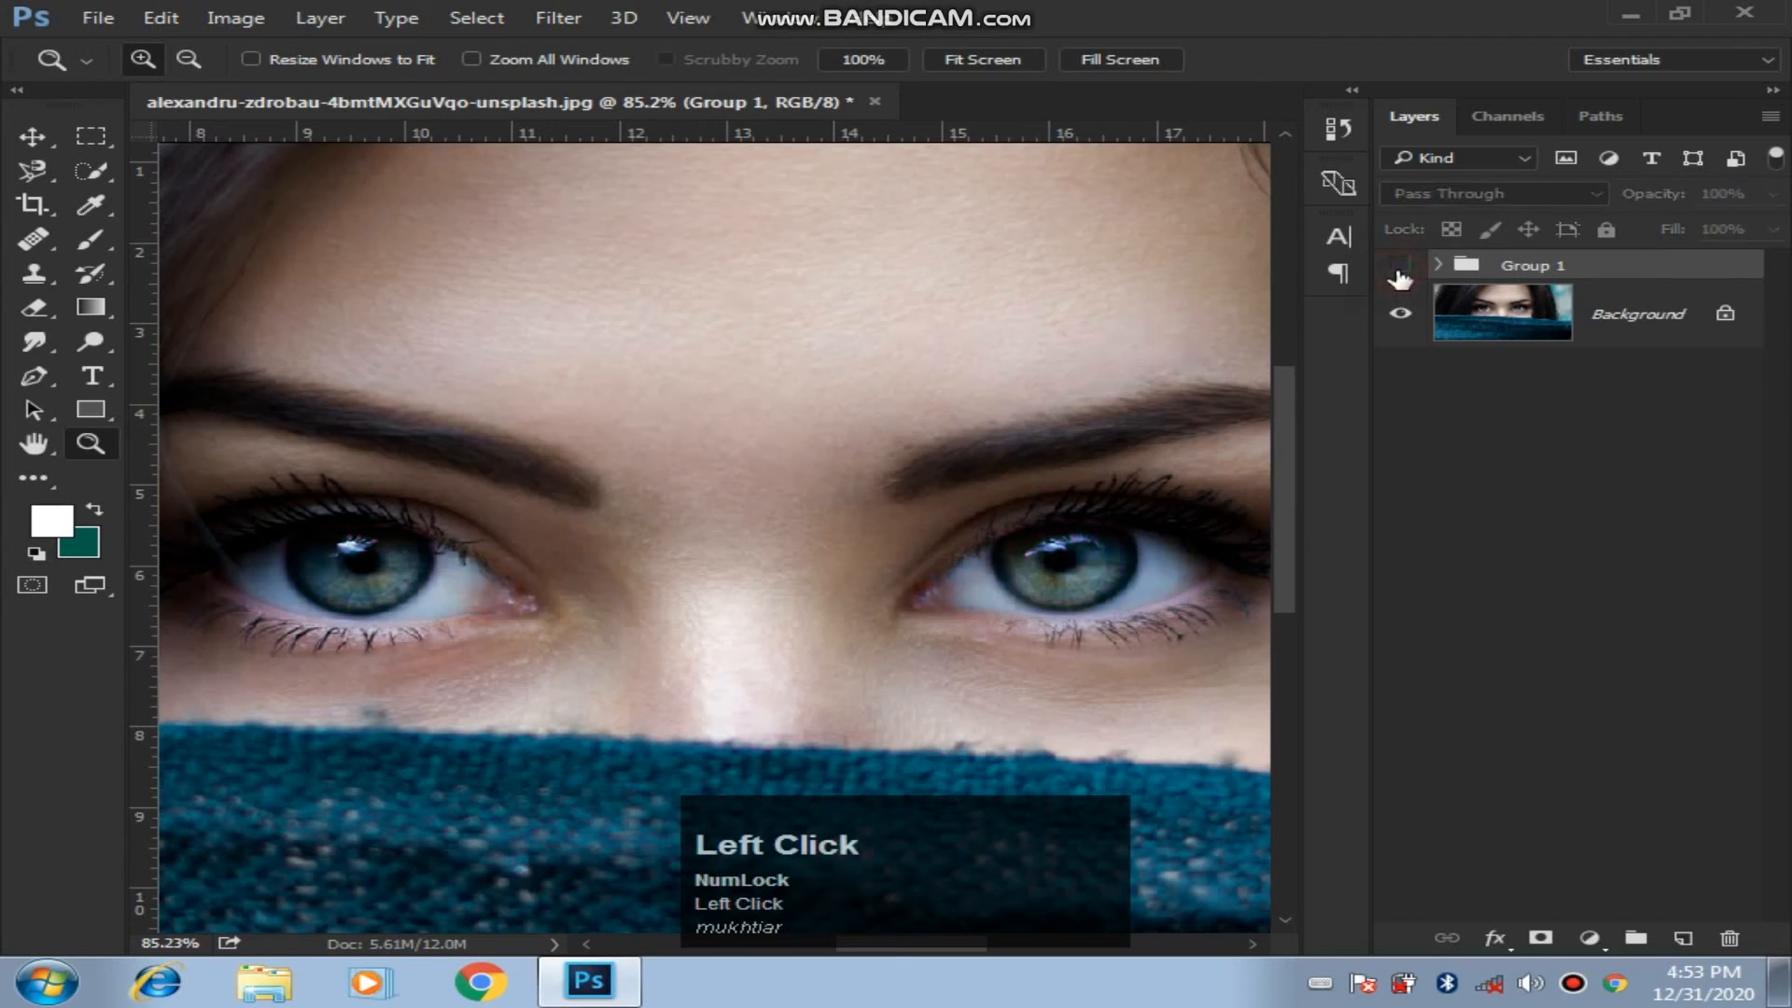
click(1399, 267)
click(1397, 271)
click(1397, 273)
click(1398, 274)
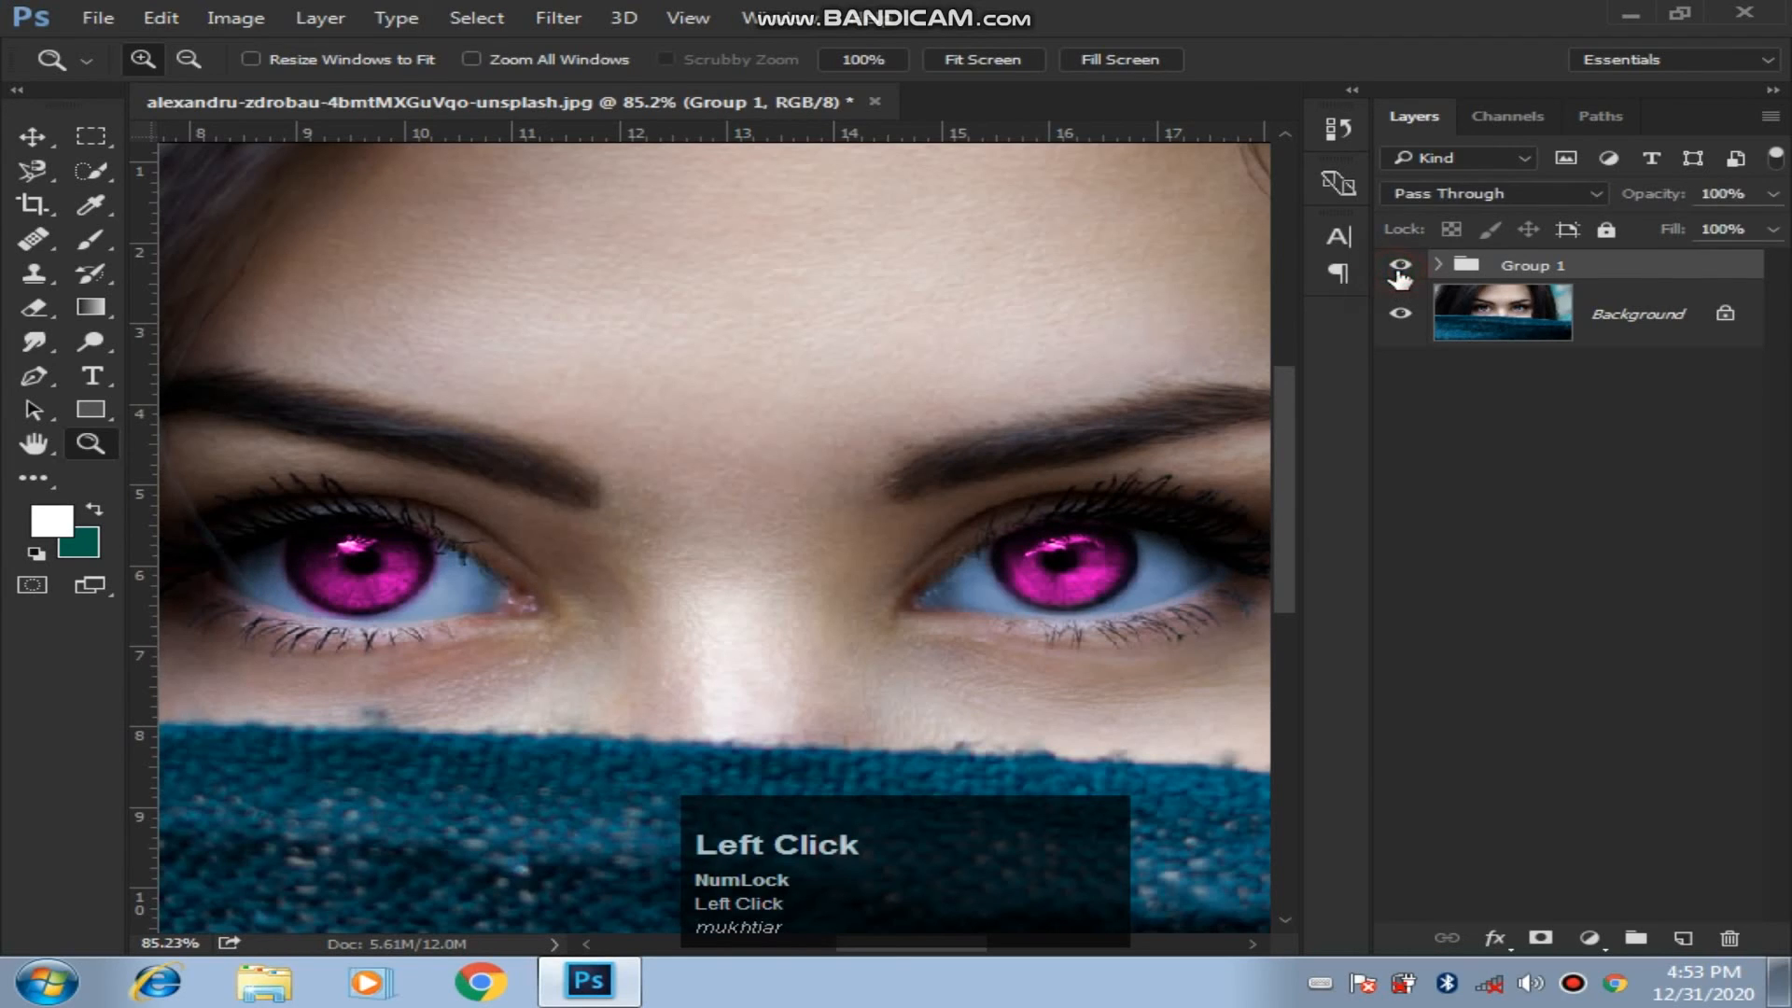
click(1399, 276)
click(1398, 277)
Expand the group and toggle each Hue/Saturation layer inside it to check its effect separately.
click(1436, 266)
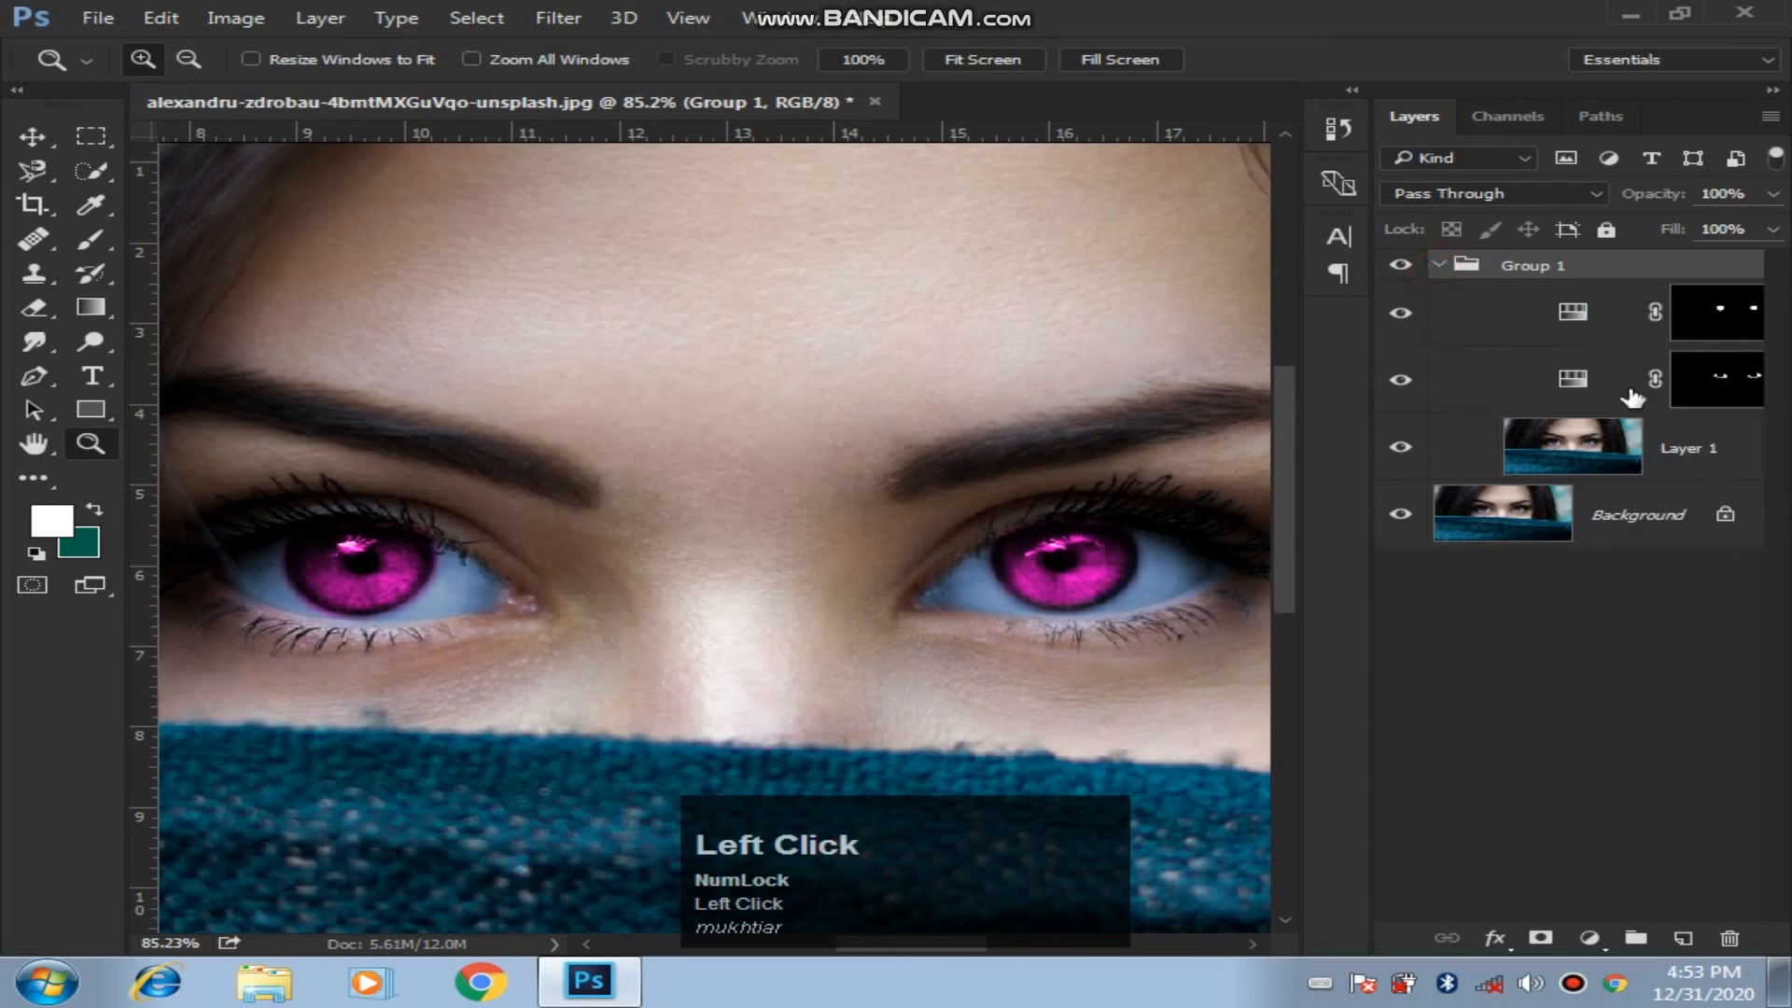
click(1401, 313)
click(1400, 314)
click(1398, 382)
click(1399, 382)
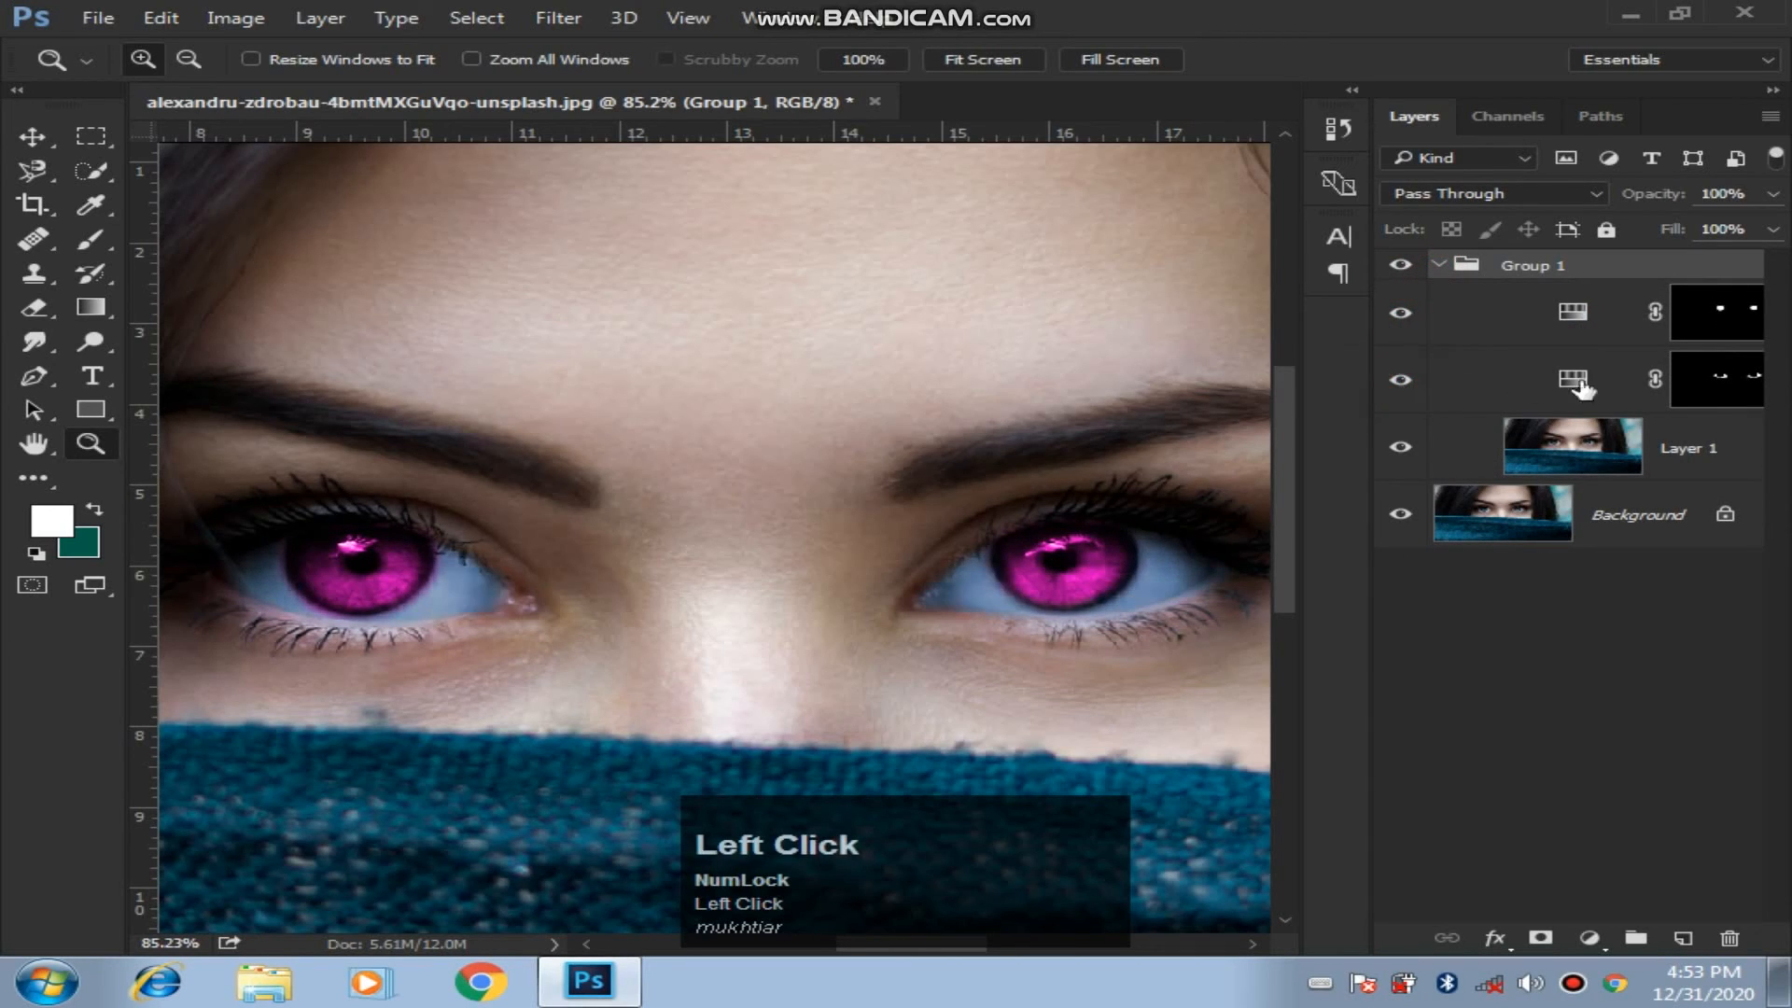
Undo the grouping of the two Hue/Saturation layers and Layer 1.
click(1696, 374)
click(1212, 575)
click(1215, 577)
click(1215, 577)
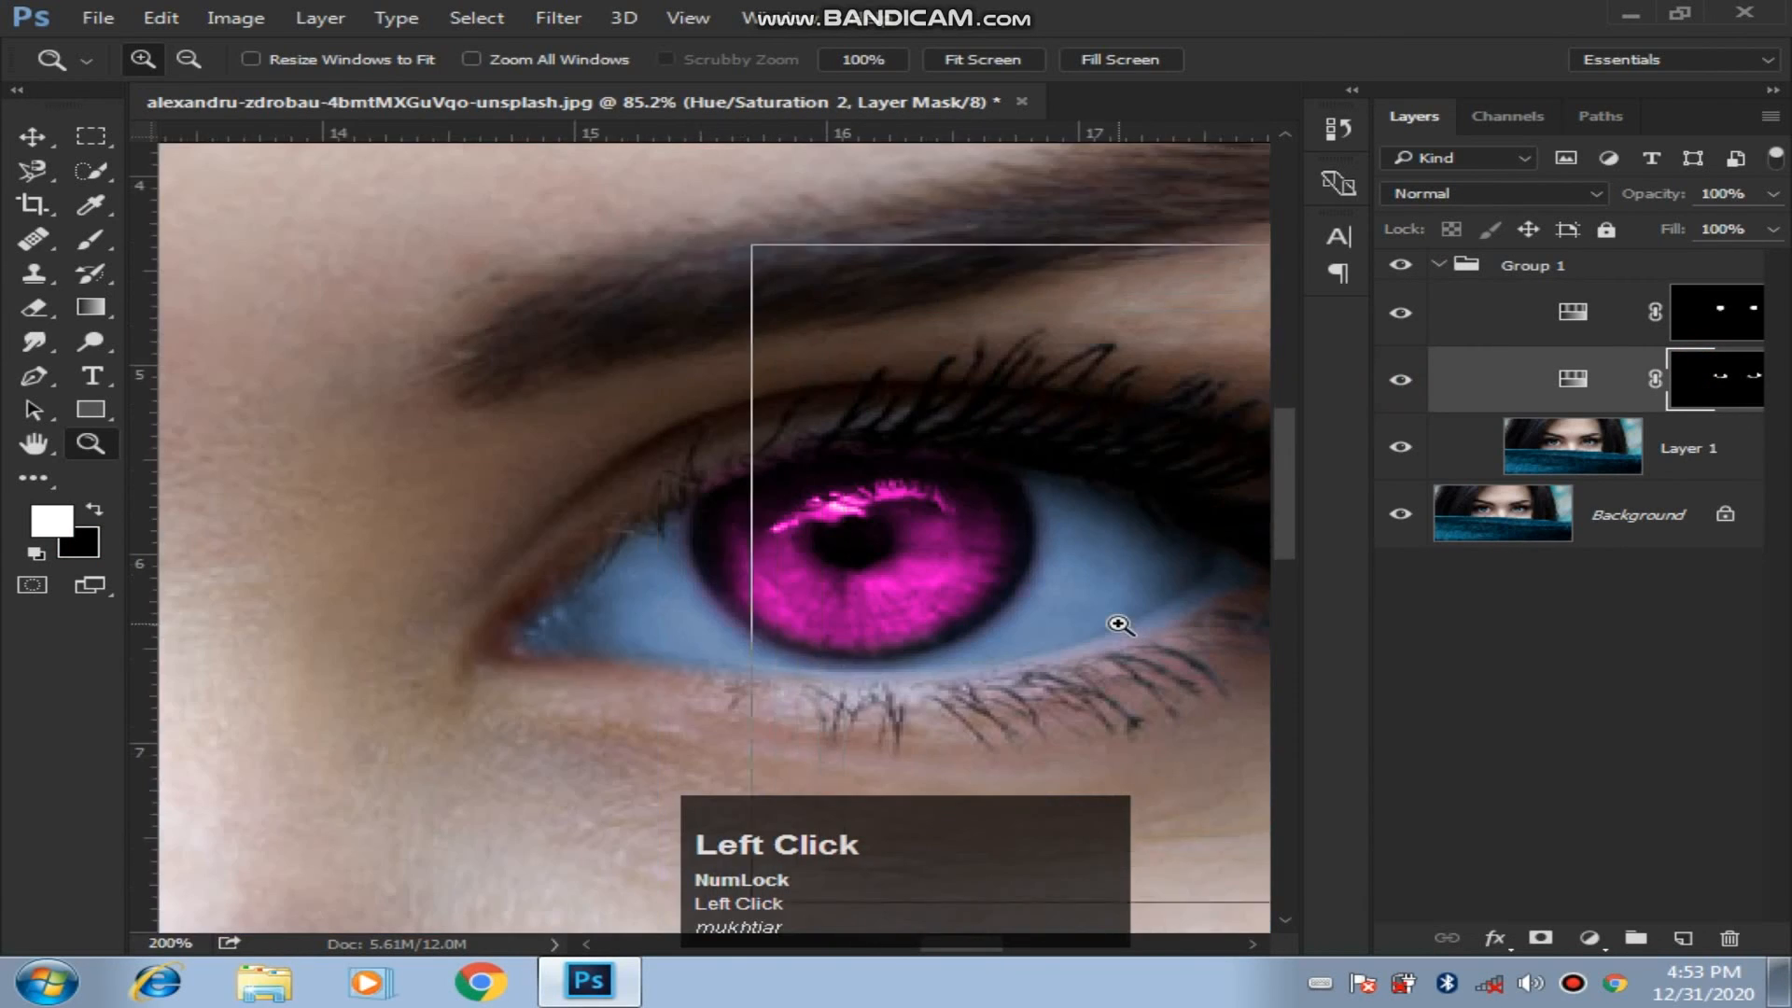
drag(1161, 658, 1079, 616)
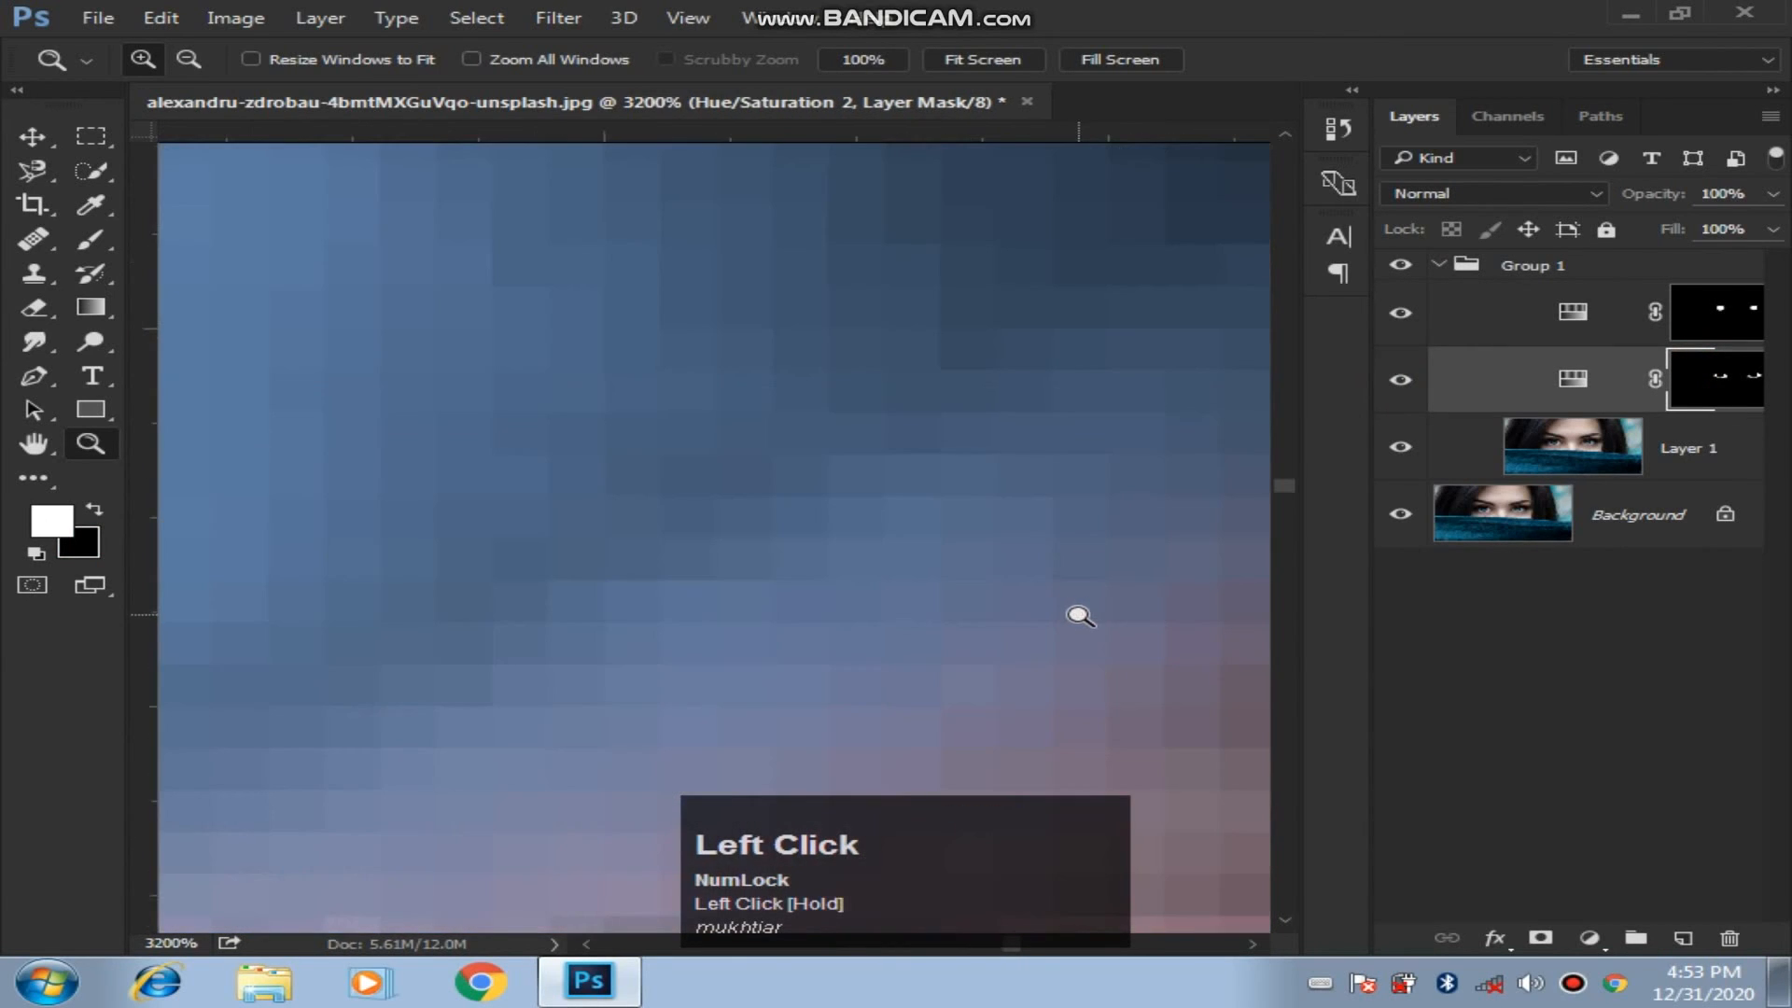
key(ctrl)
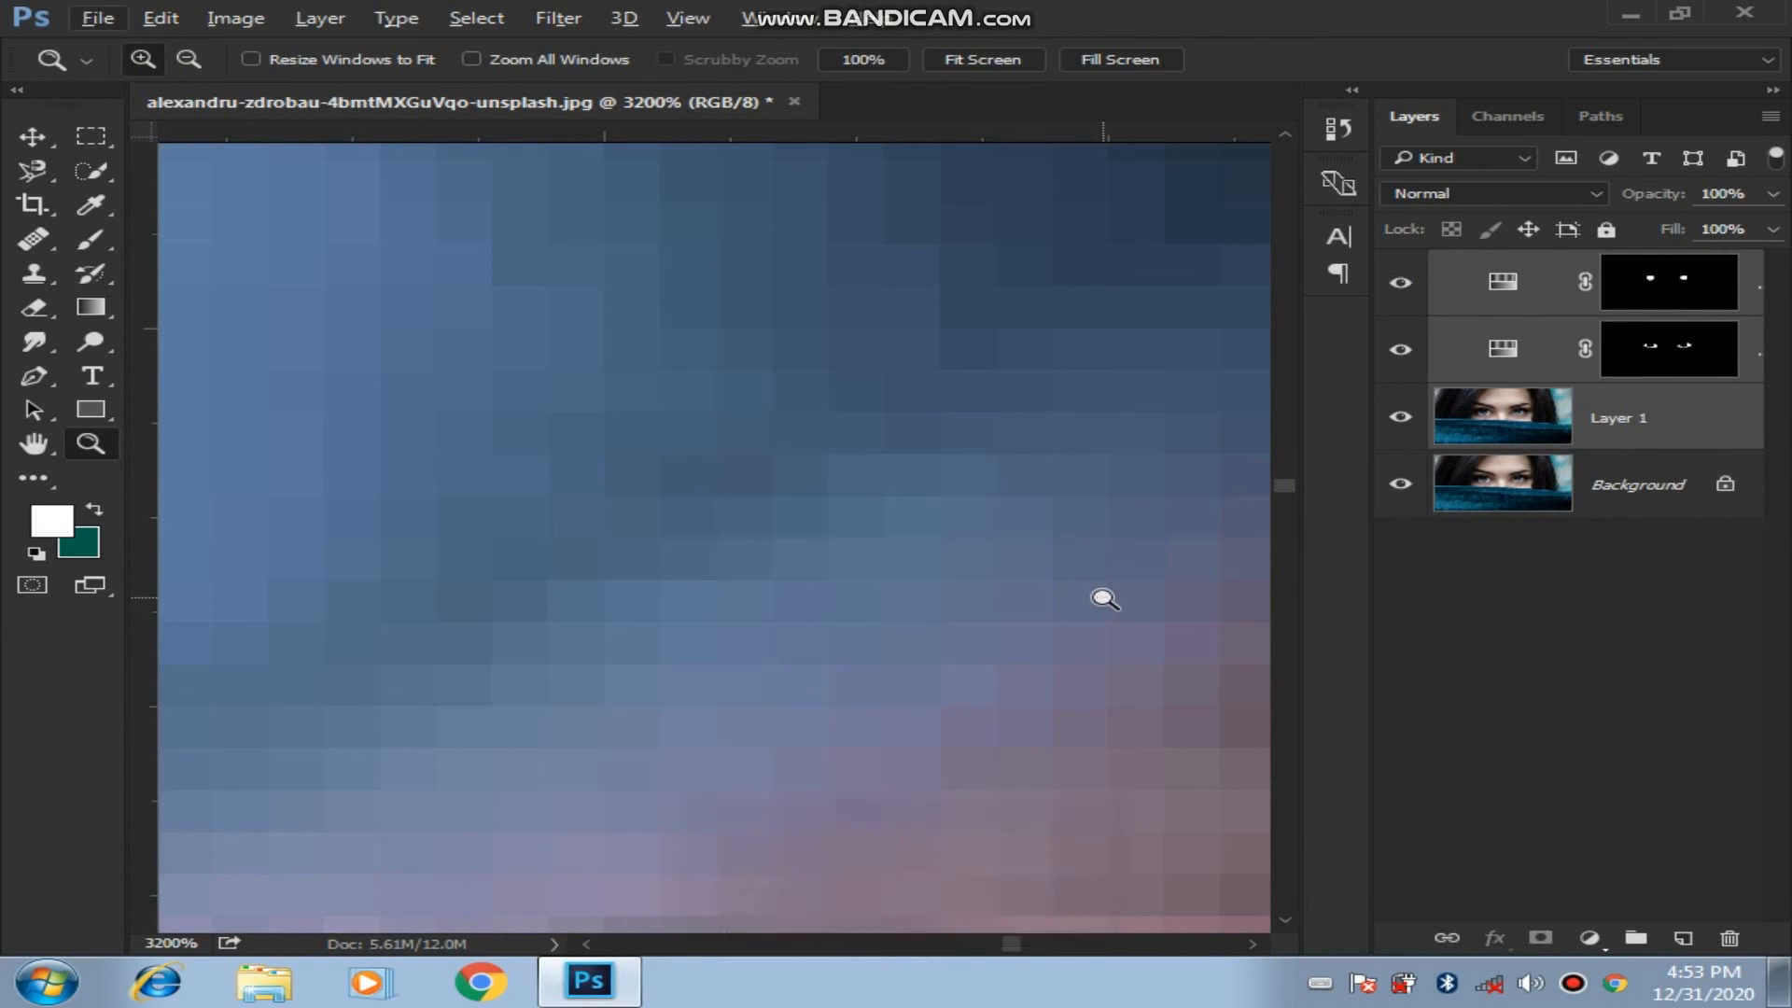
Retouch the eye-white layer mask with the Brush tool, using white at the eye's outer corner and black to clear tint from the lower lid.
alt+click(1103, 598)
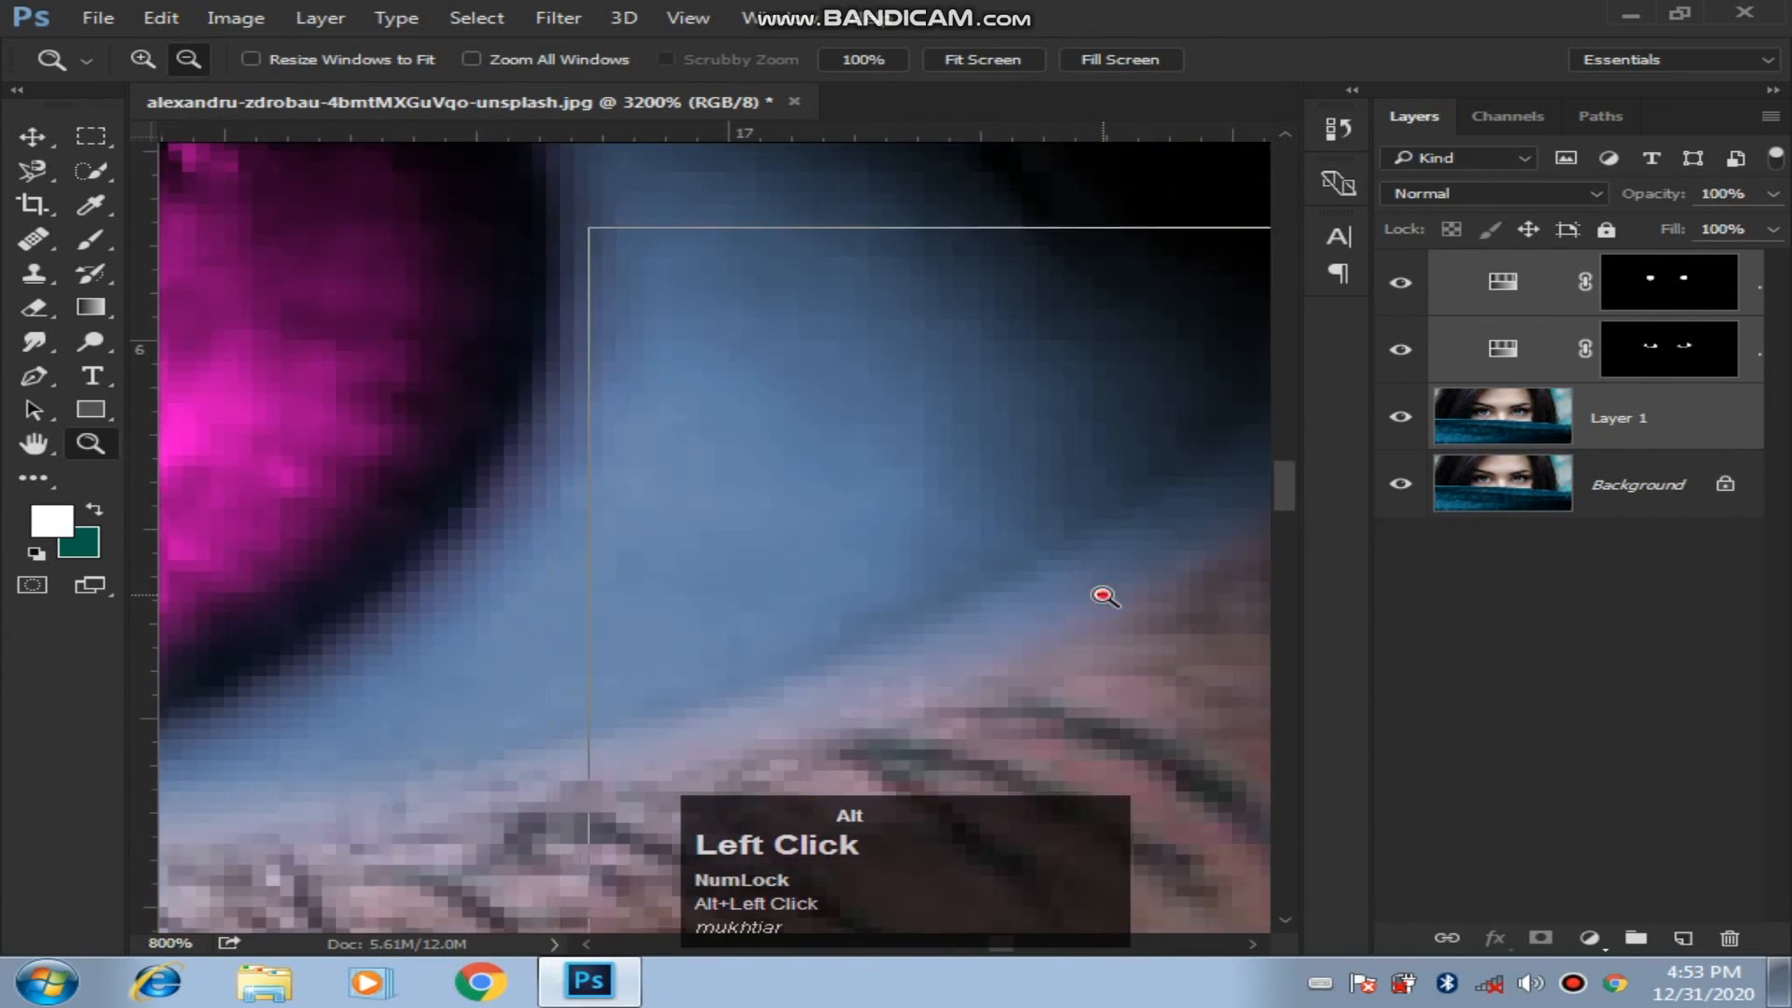
alt+click(1104, 595)
alt+click(1110, 591)
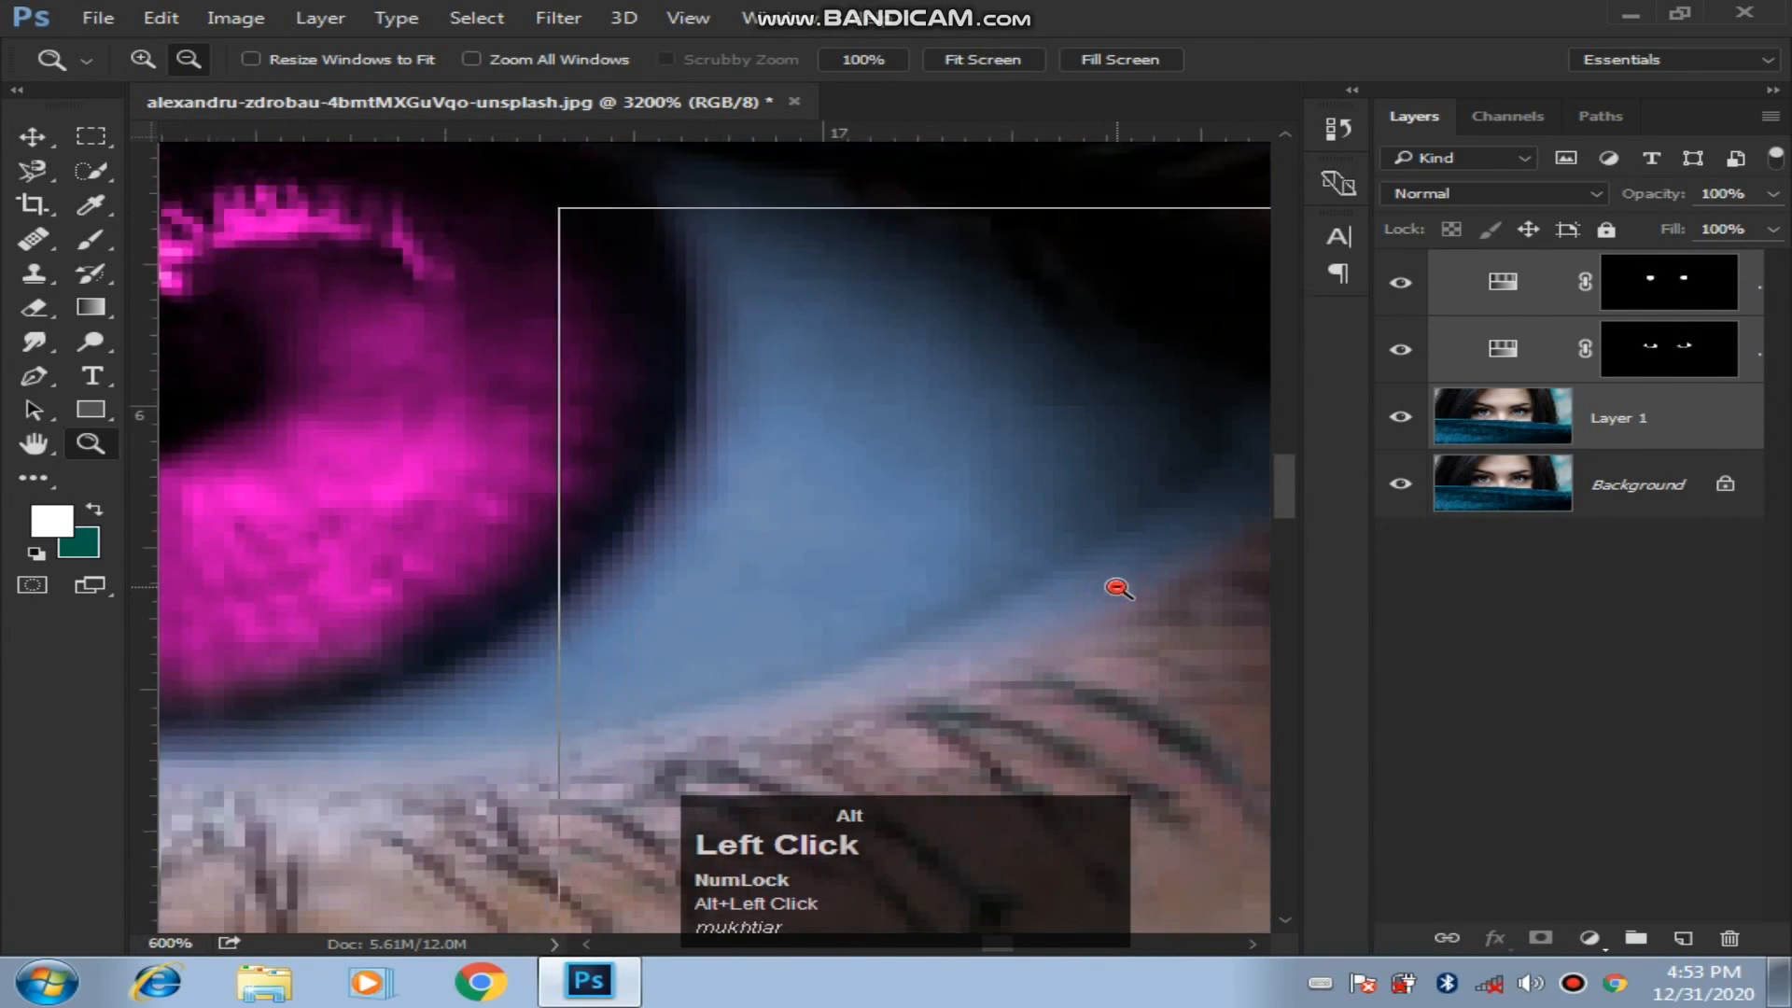
alt+click(1111, 590)
alt+click(1110, 591)
alt+click(1110, 591)
key(space)
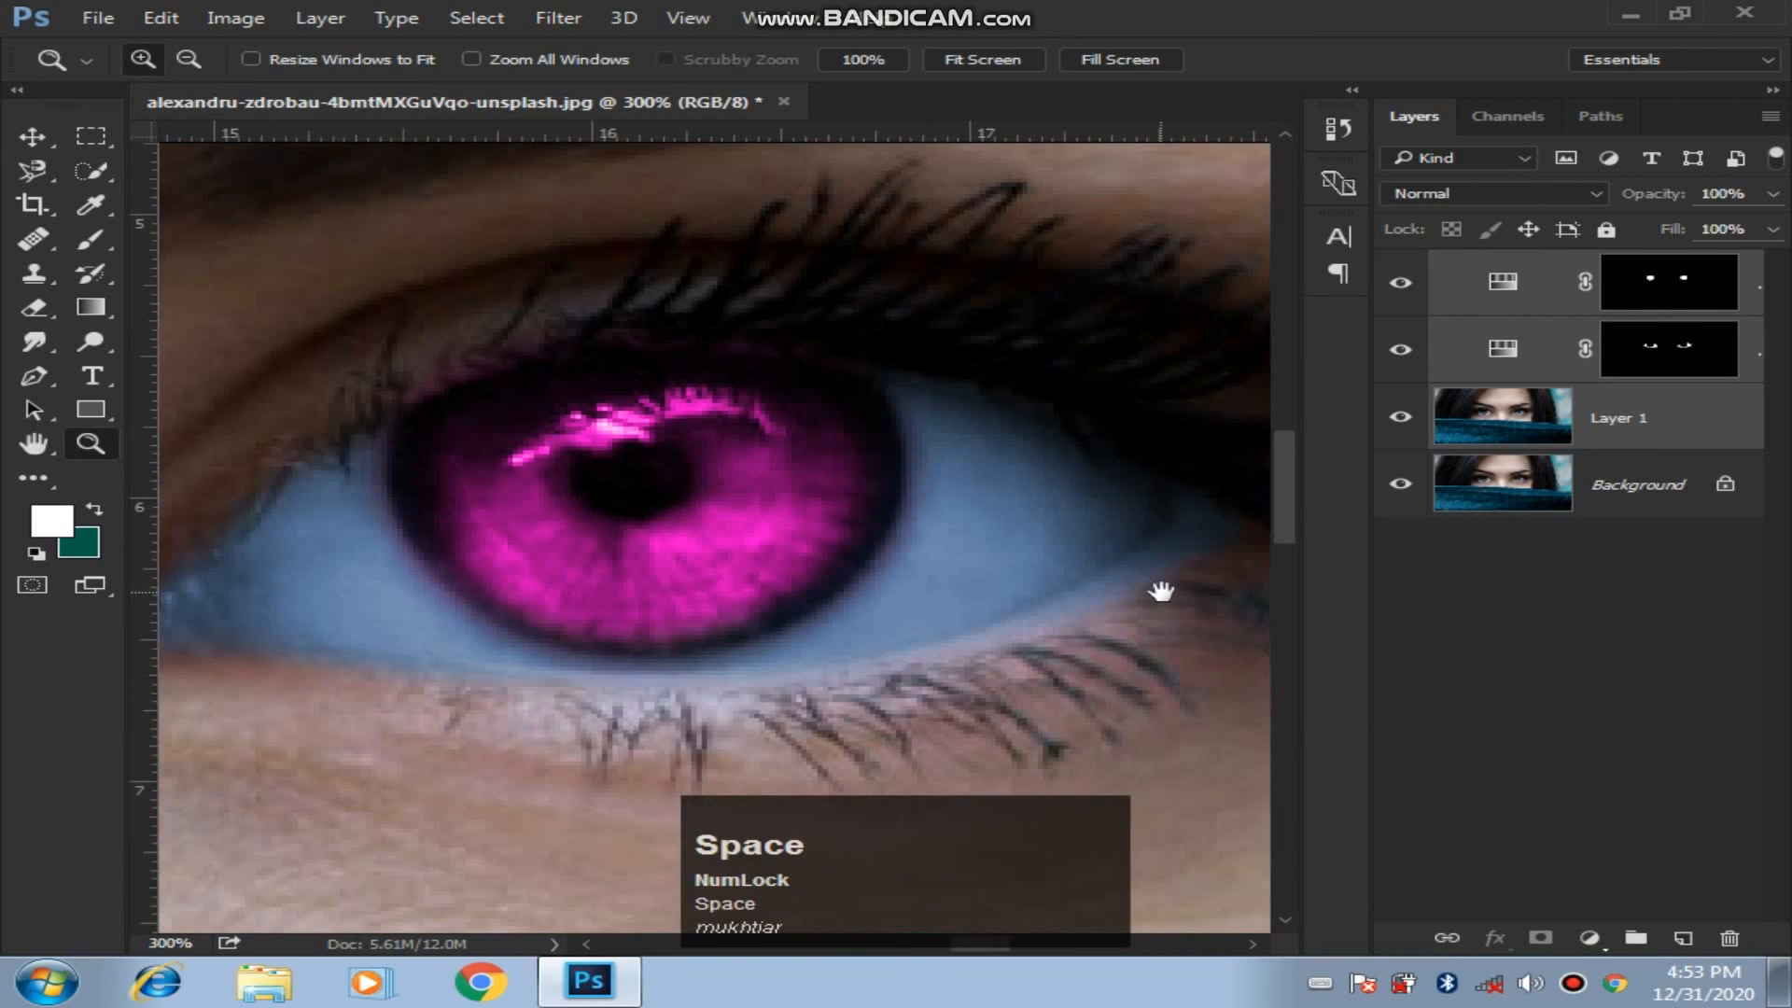
drag(1160, 592, 1075, 625)
click(90, 242)
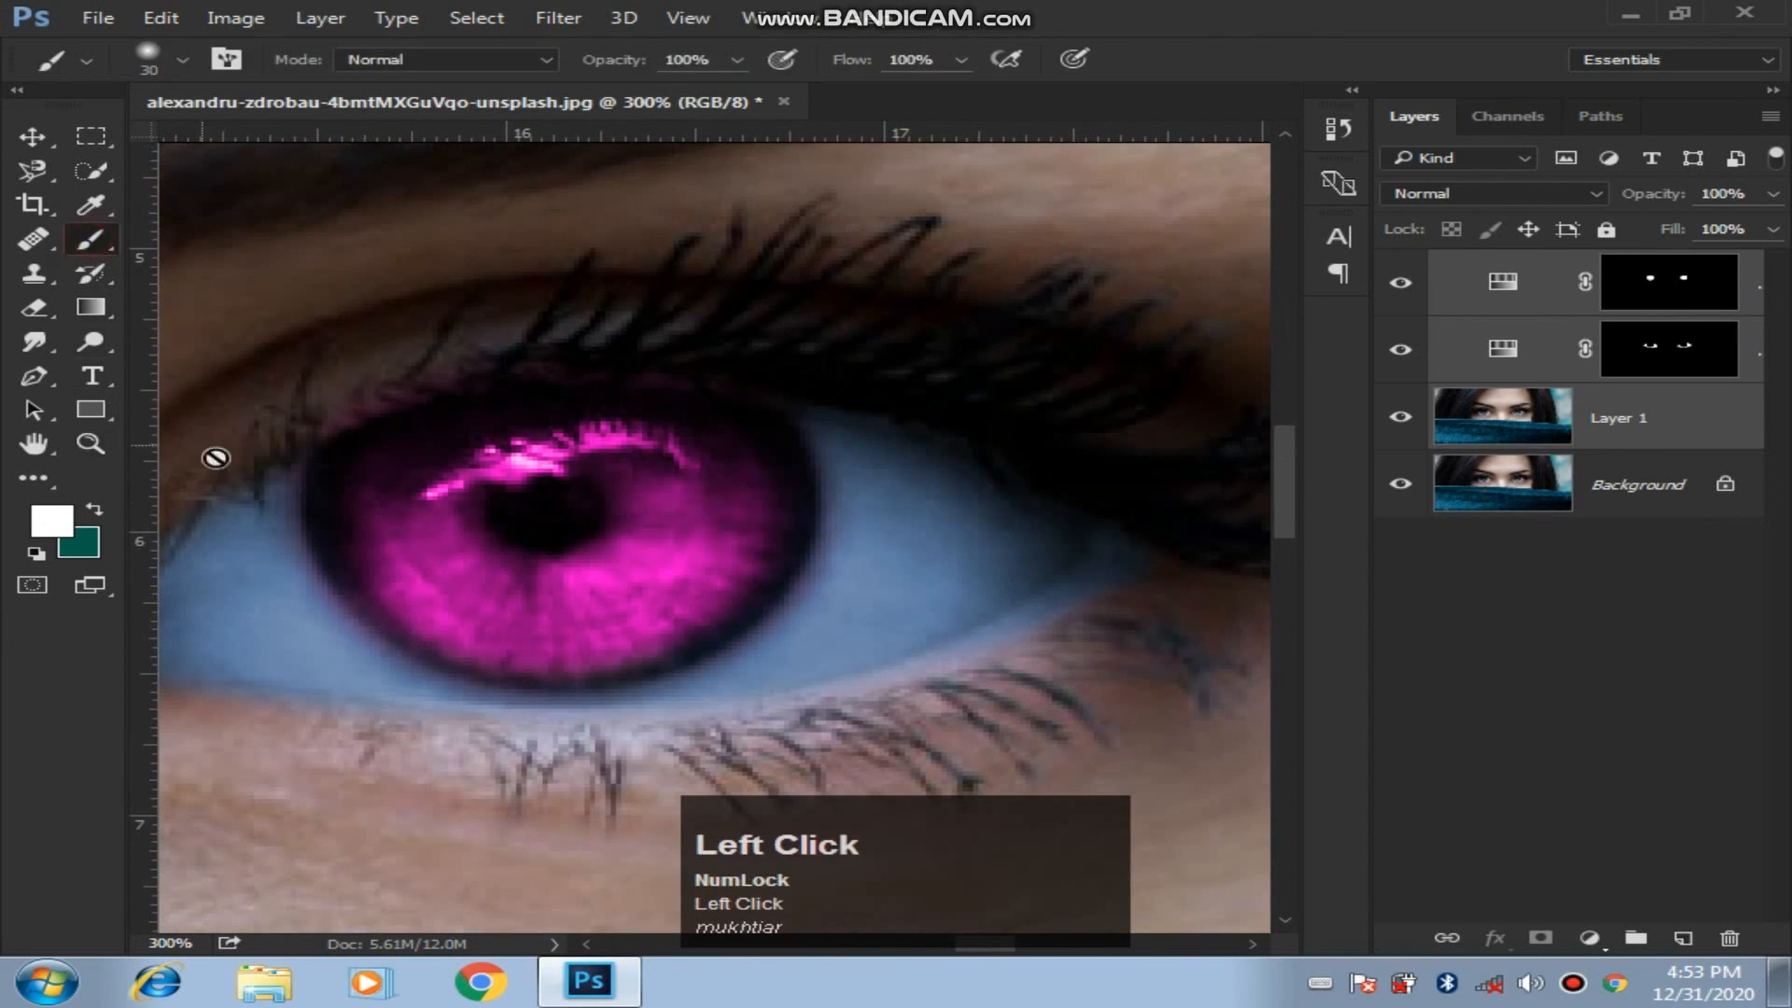
click(1658, 373)
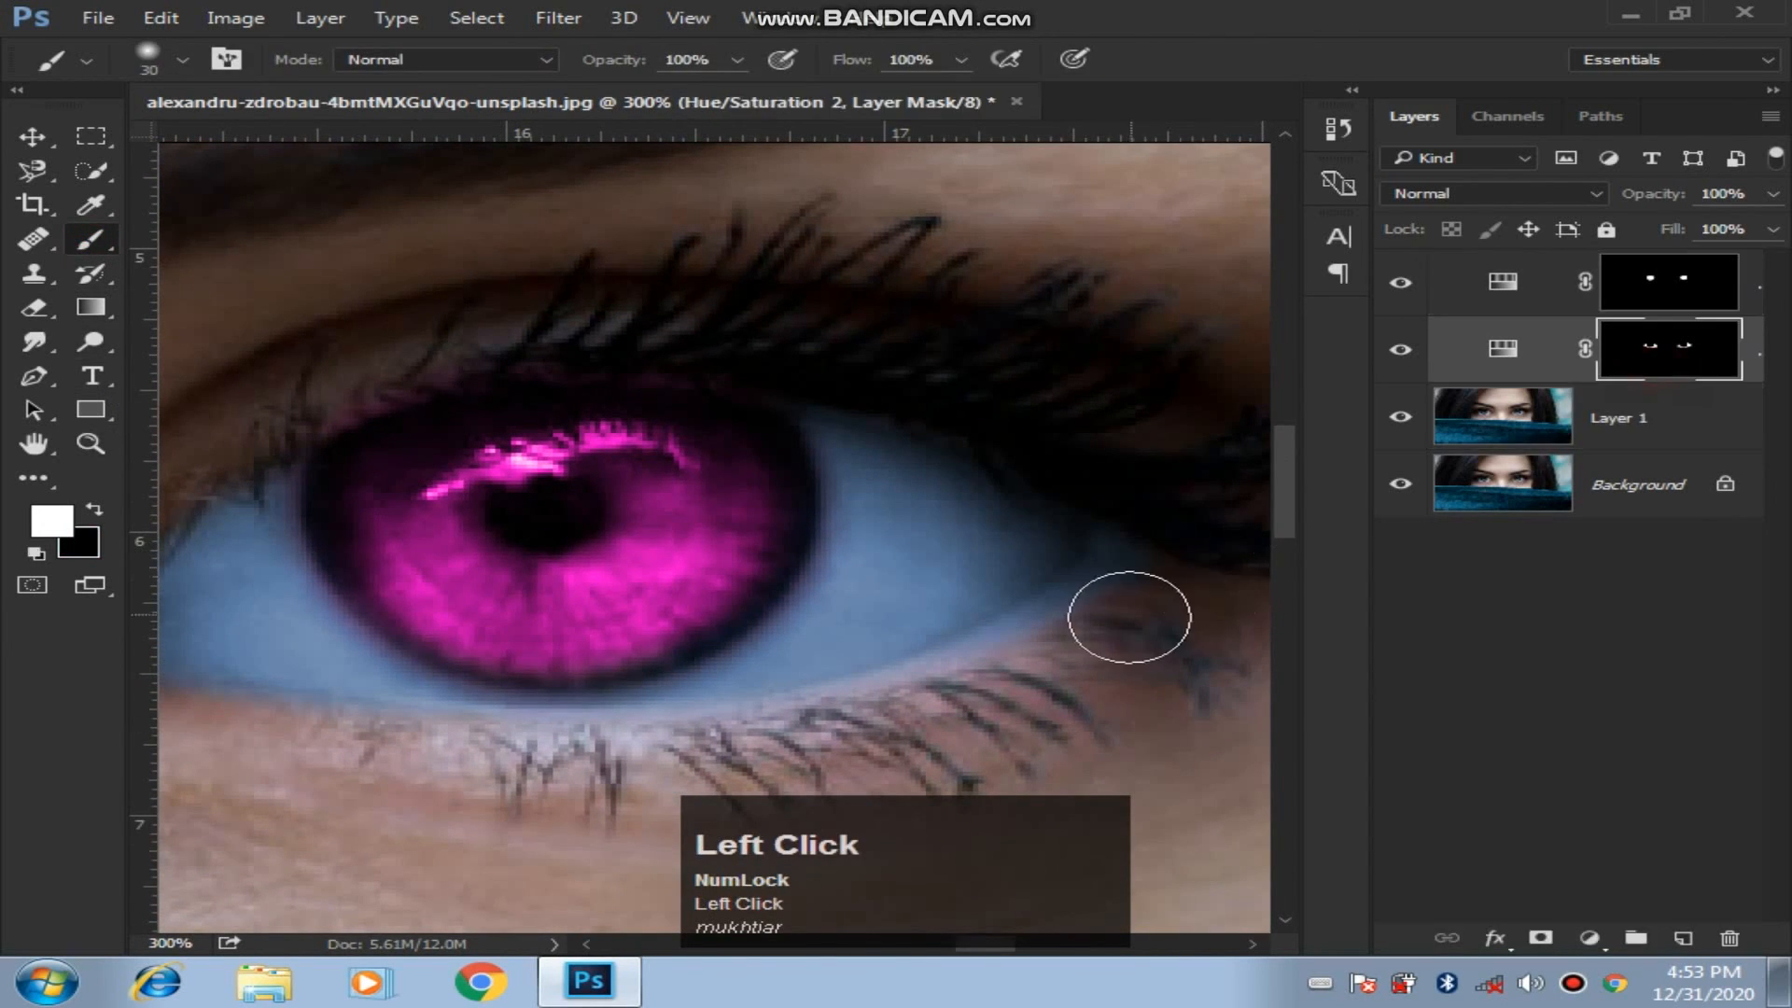
mouse_move(1148, 574)
mouse_down()
mouse_move(1052, 660)
mouse_move(1087, 644)
mouse_up()
key(x)
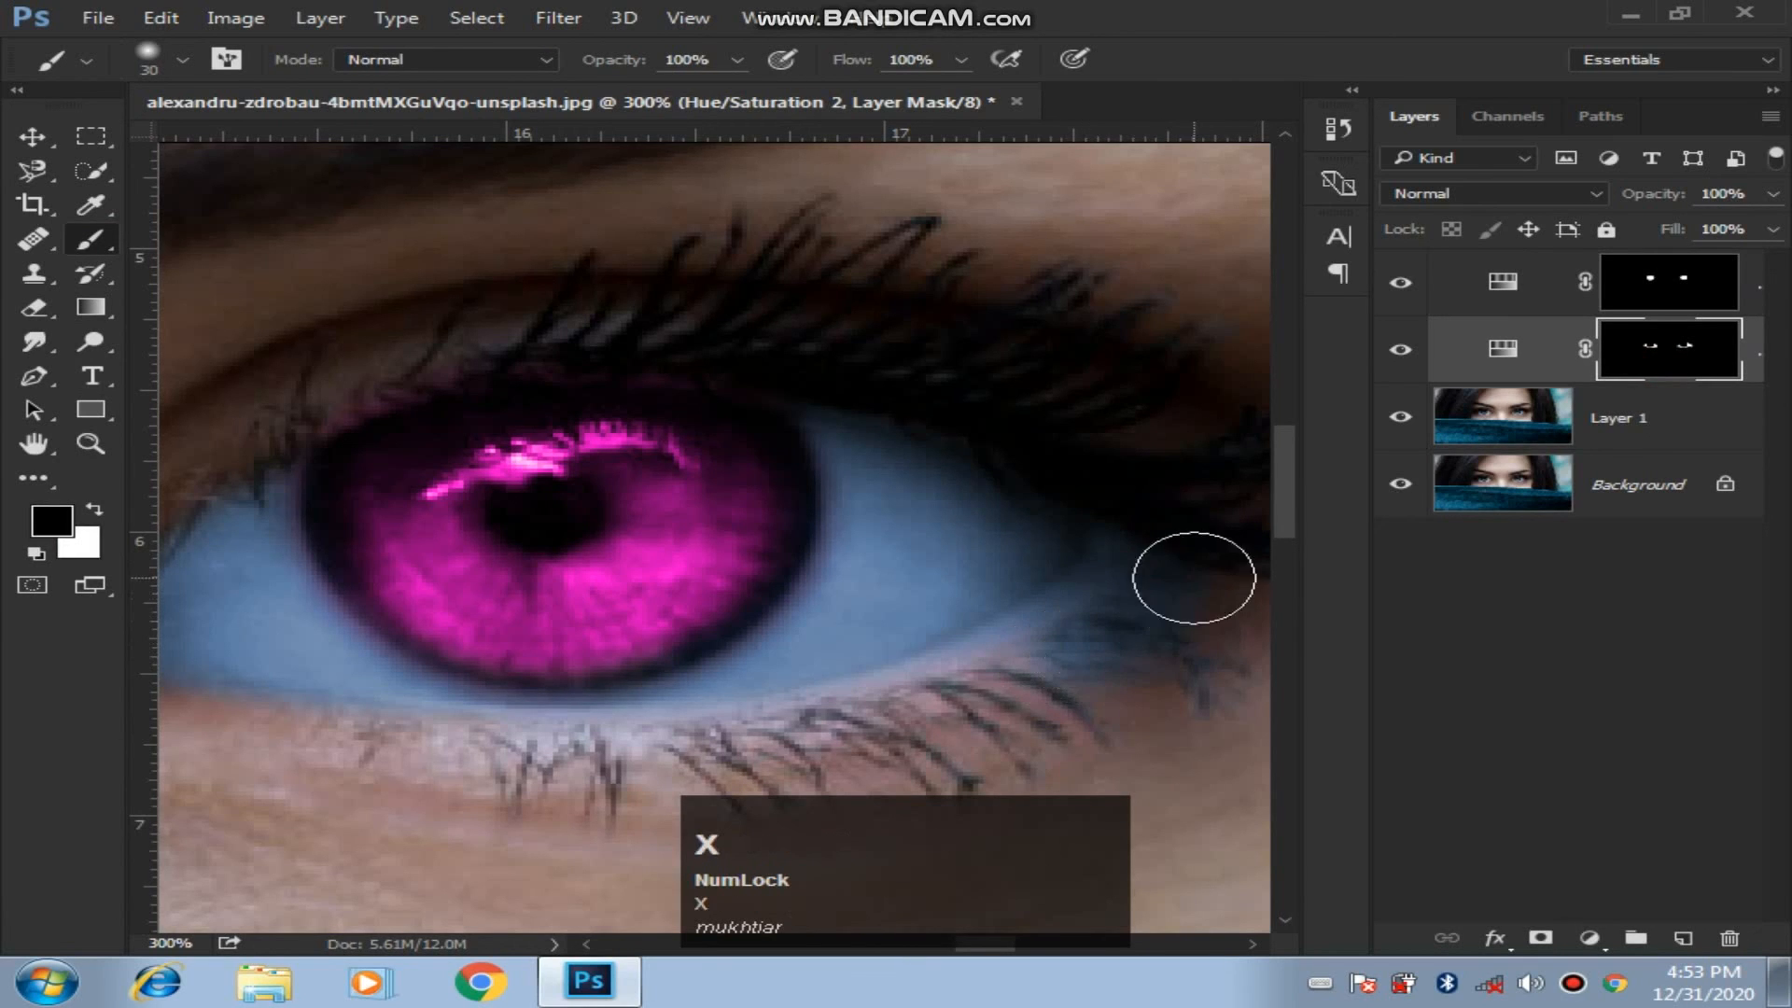
mouse_move(1192, 572)
mouse_down()
mouse_move(1072, 700)
mouse_move(1153, 556)
mouse_move(1043, 654)
mouse_up()
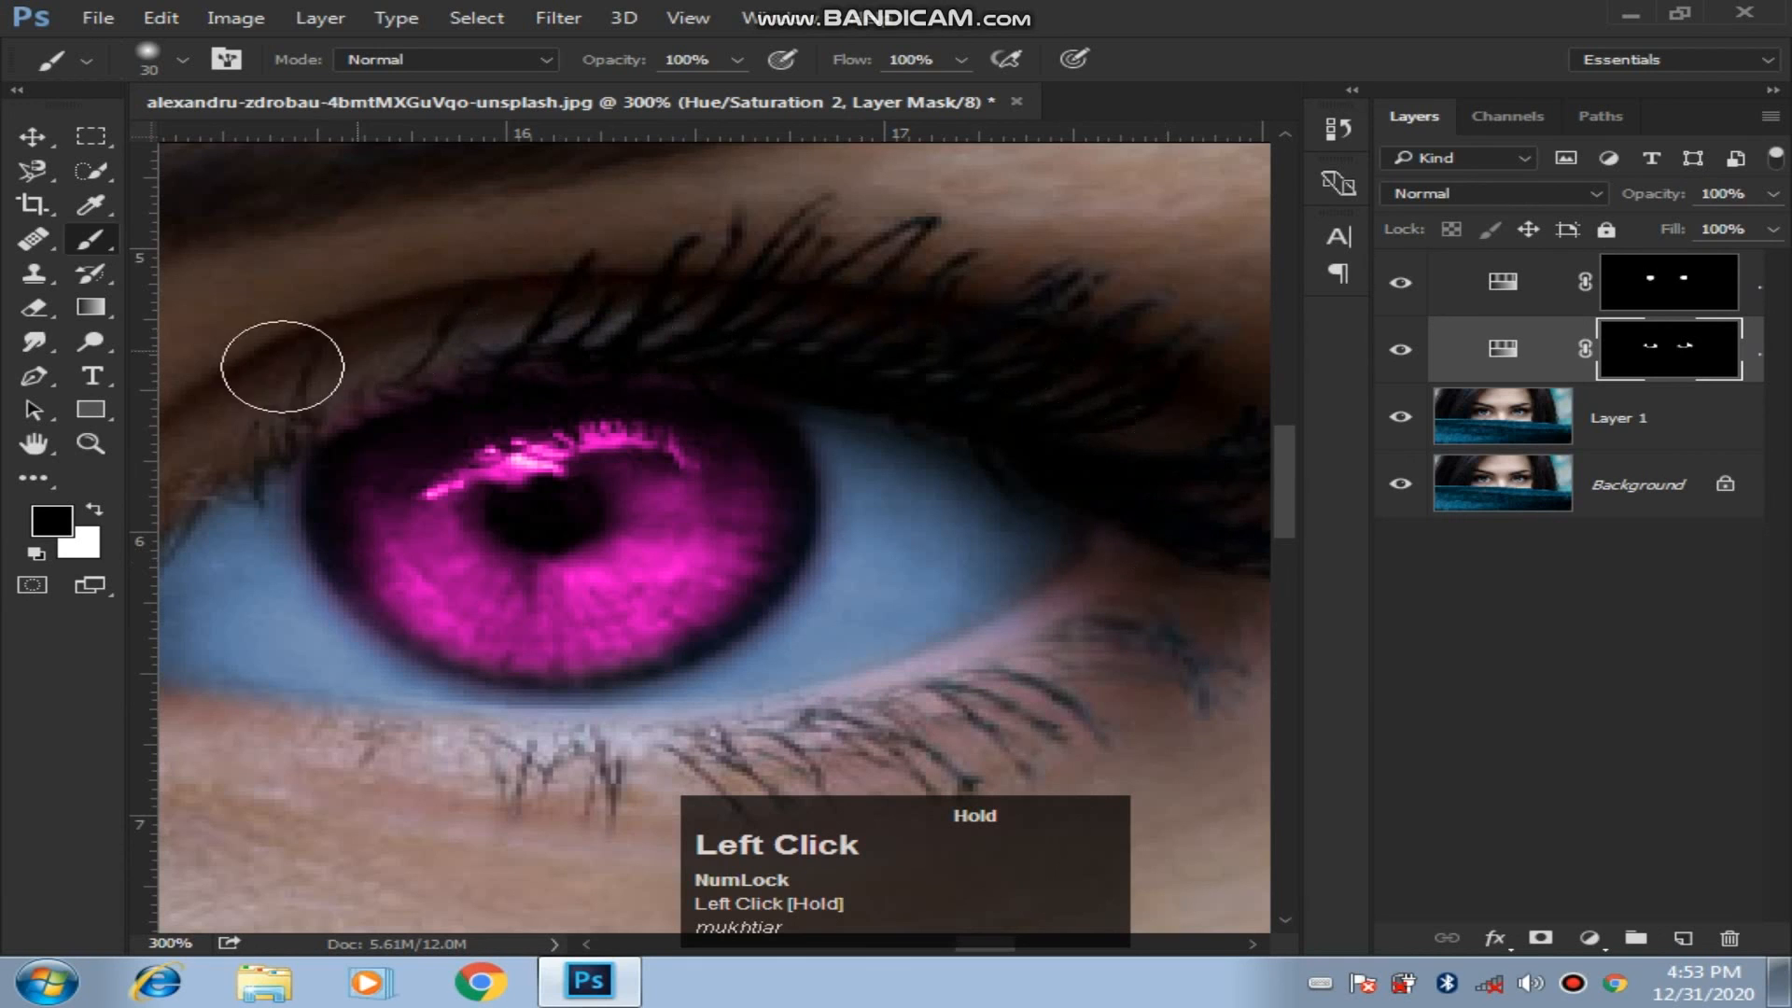
drag(320, 756, 736, 769)
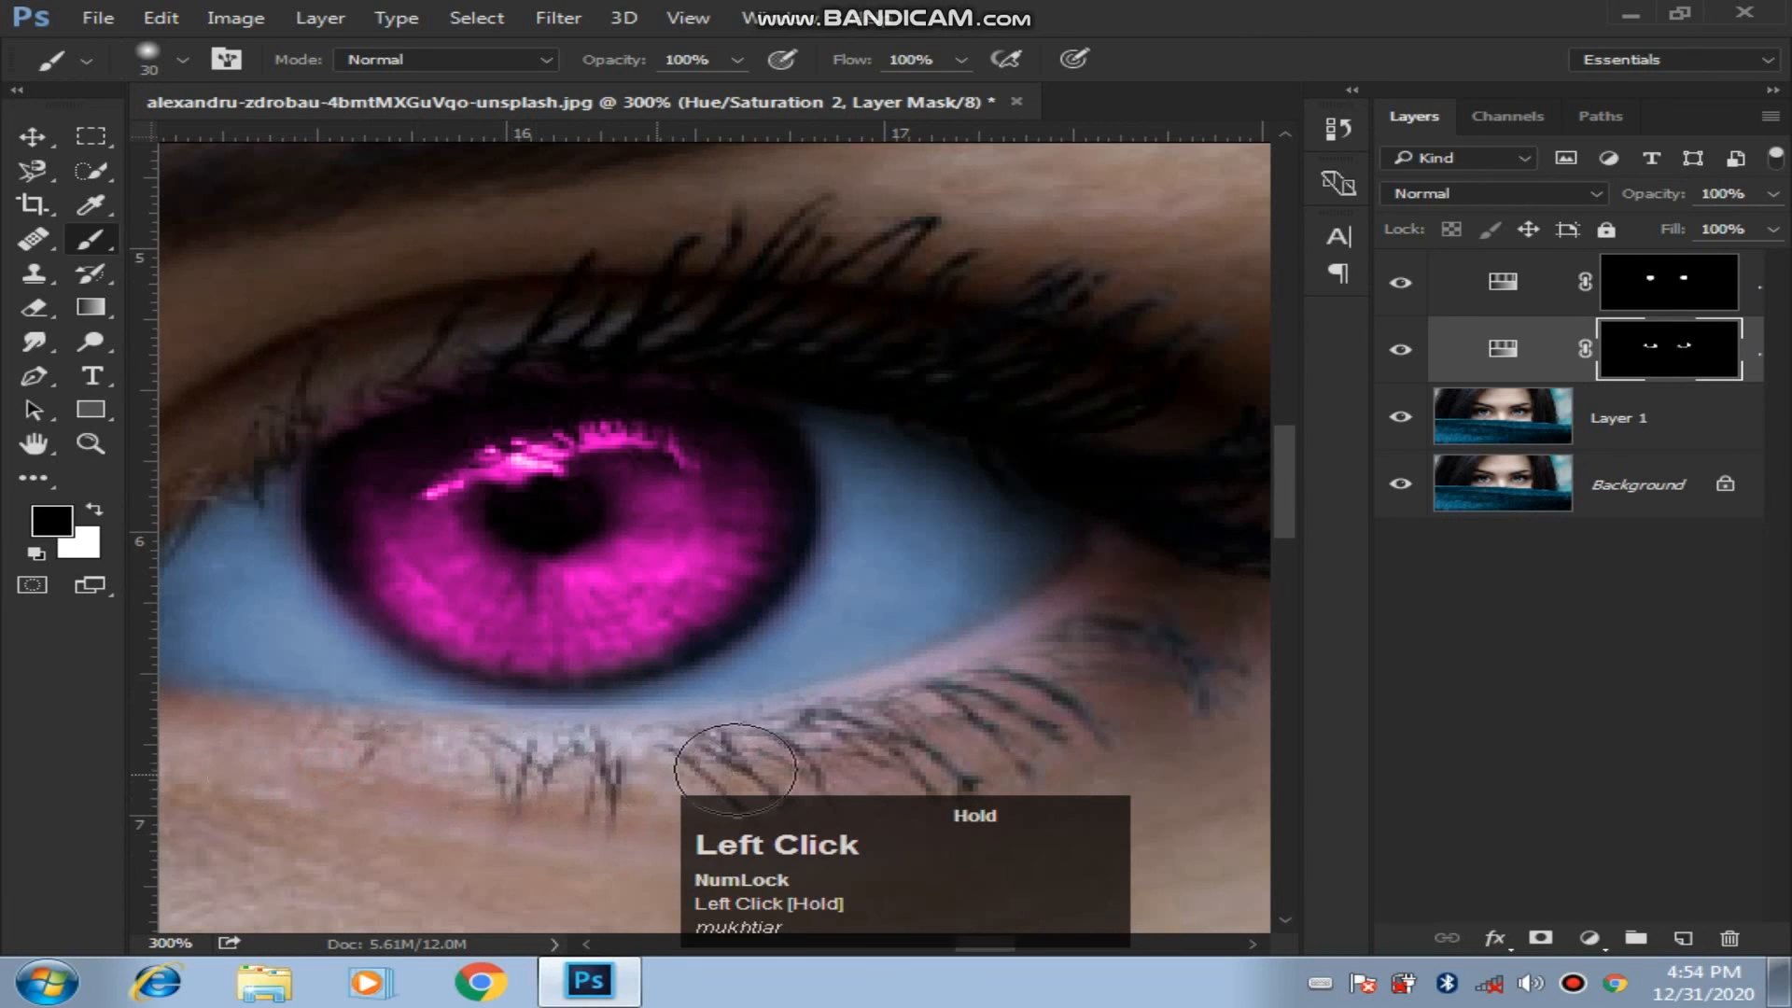
drag(1061, 675, 1065, 684)
Clean the eye-white mask on the other eye, painting black along the lower lid and white over the eye white.
key(space)
drag(652, 743, 1192, 653)
drag(367, 684, 1034, 689)
mouse_move(477, 687)
mouse_down()
mouse_move(1155, 665)
mouse_move(1222, 630)
mouse_up()
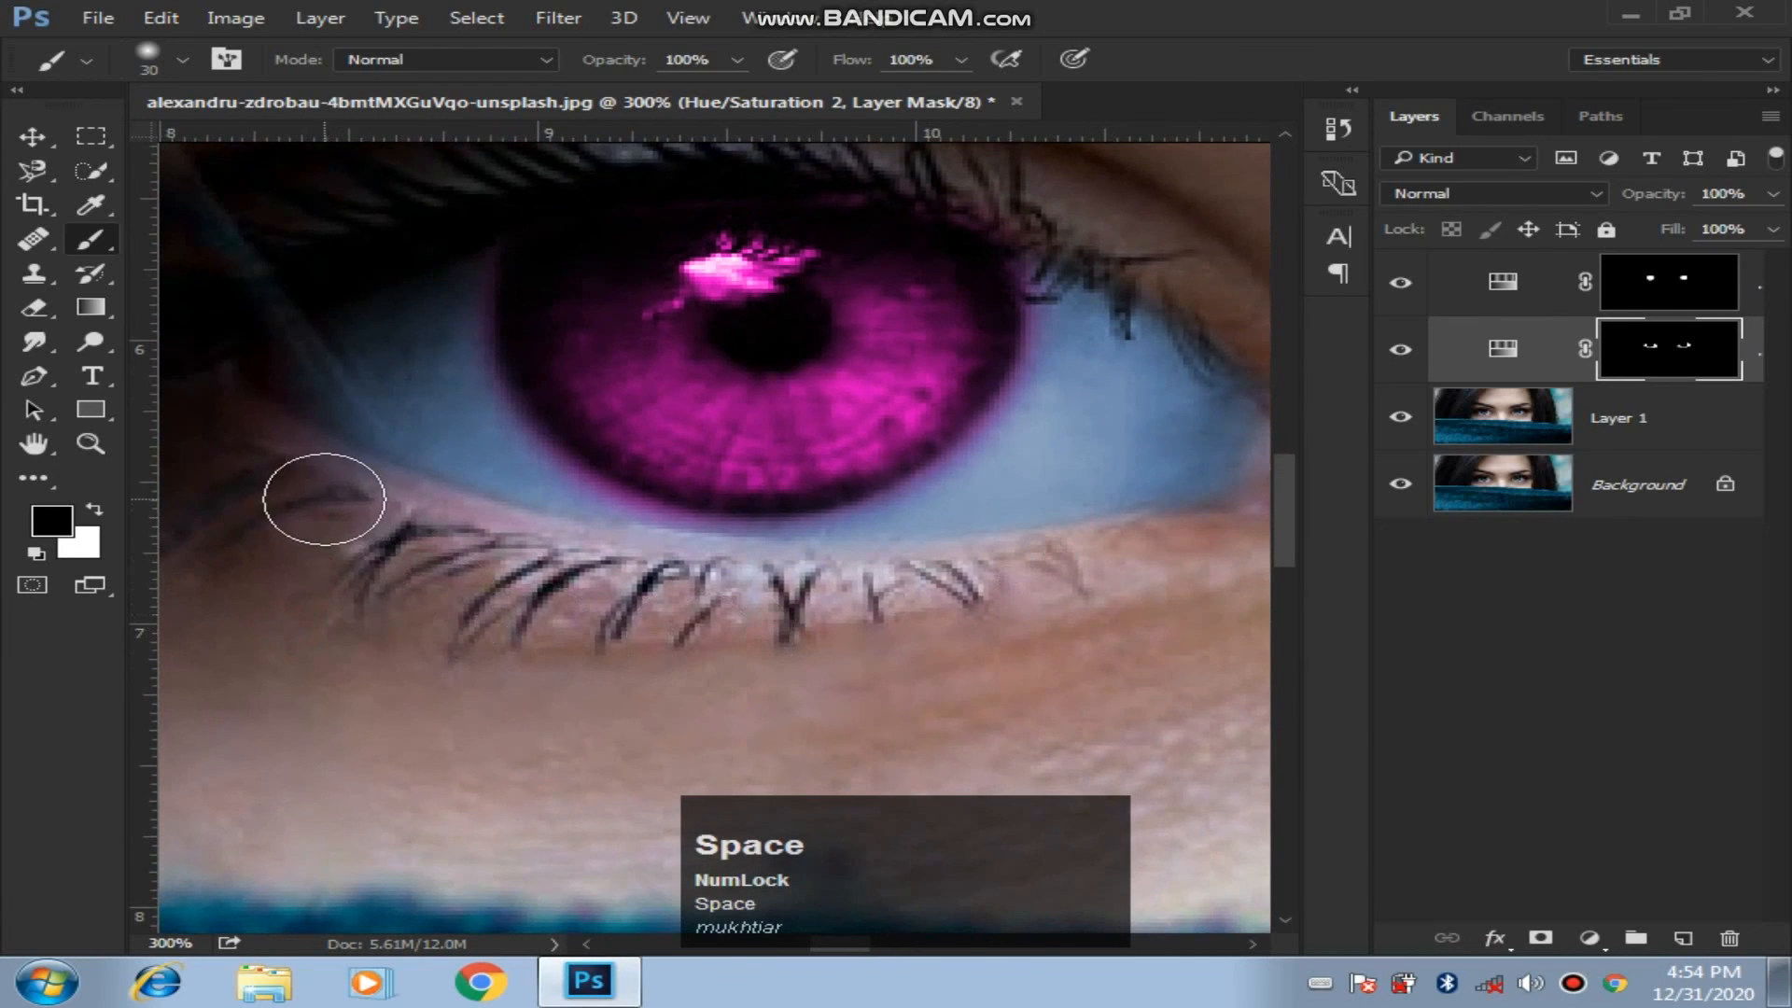
drag(317, 488, 644, 622)
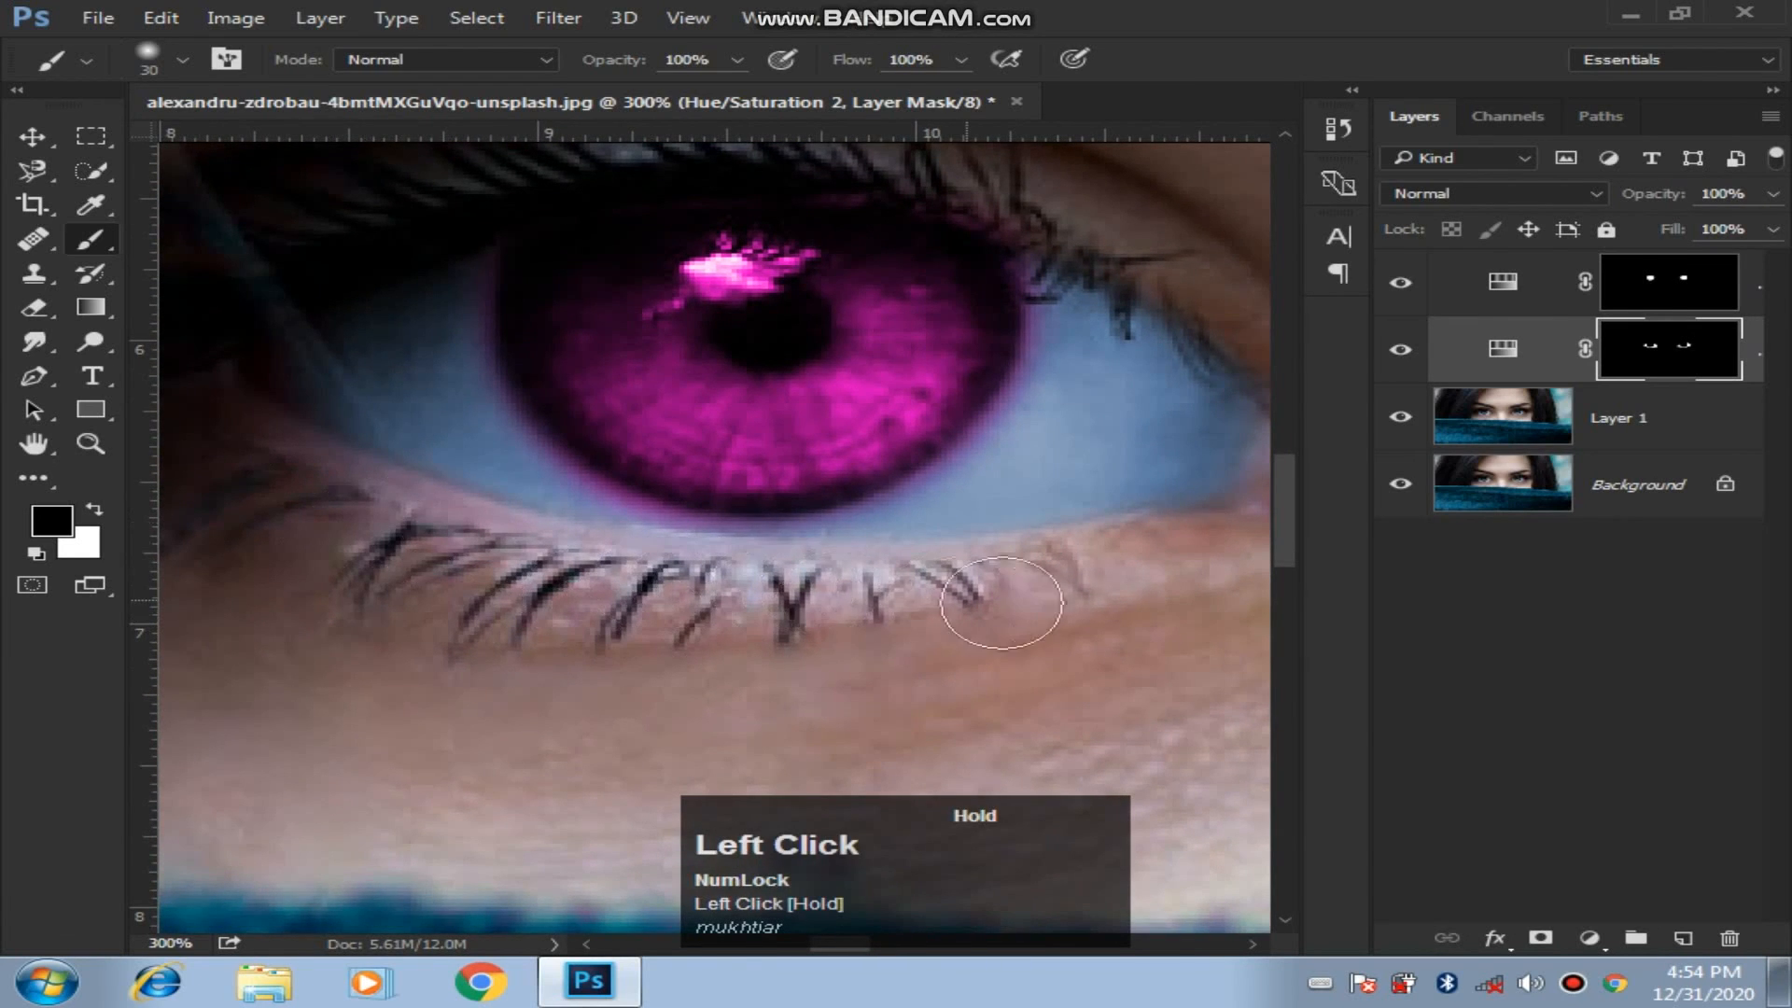
drag(1191, 596, 1146, 621)
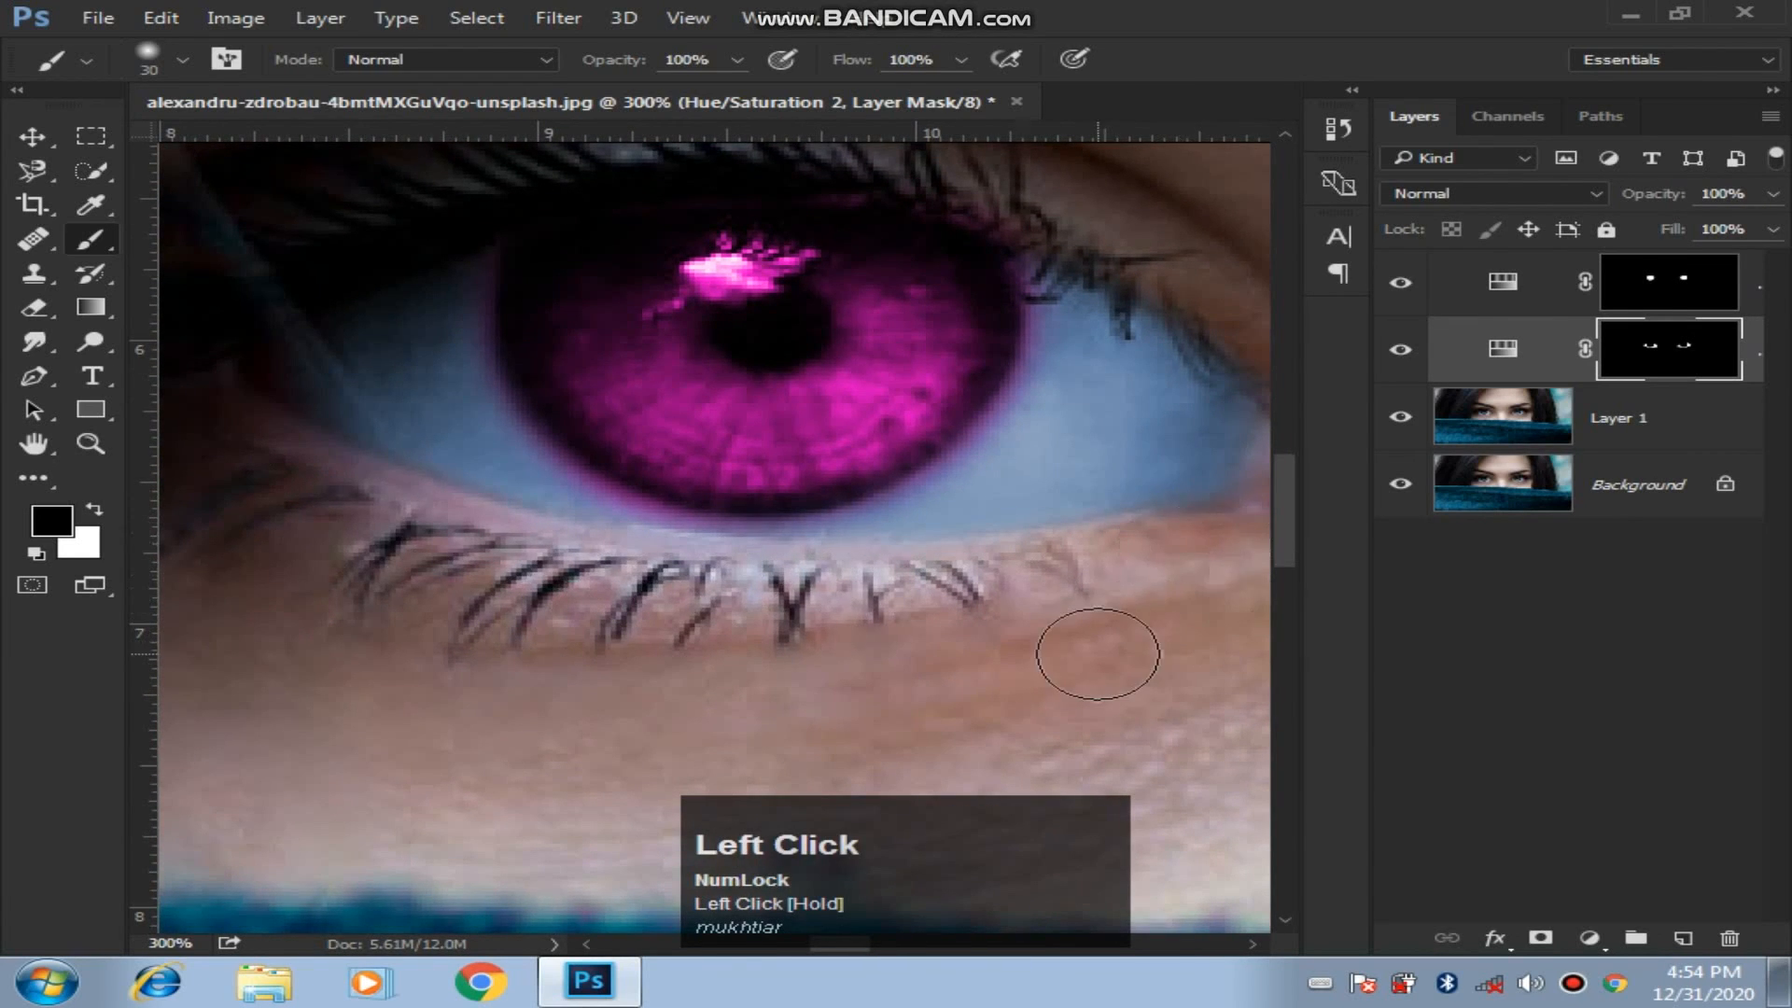
mouse_move(1129, 415)
mouse_down()
mouse_move(1091, 419)
mouse_move(1092, 398)
mouse_move(1093, 415)
mouse_move(1134, 410)
mouse_move(1100, 397)
mouse_move(1105, 456)
mouse_move(1149, 419)
mouse_move(966, 457)
mouse_move(1093, 394)
mouse_move(1083, 449)
mouse_move(970, 498)
mouse_up()
key(x)
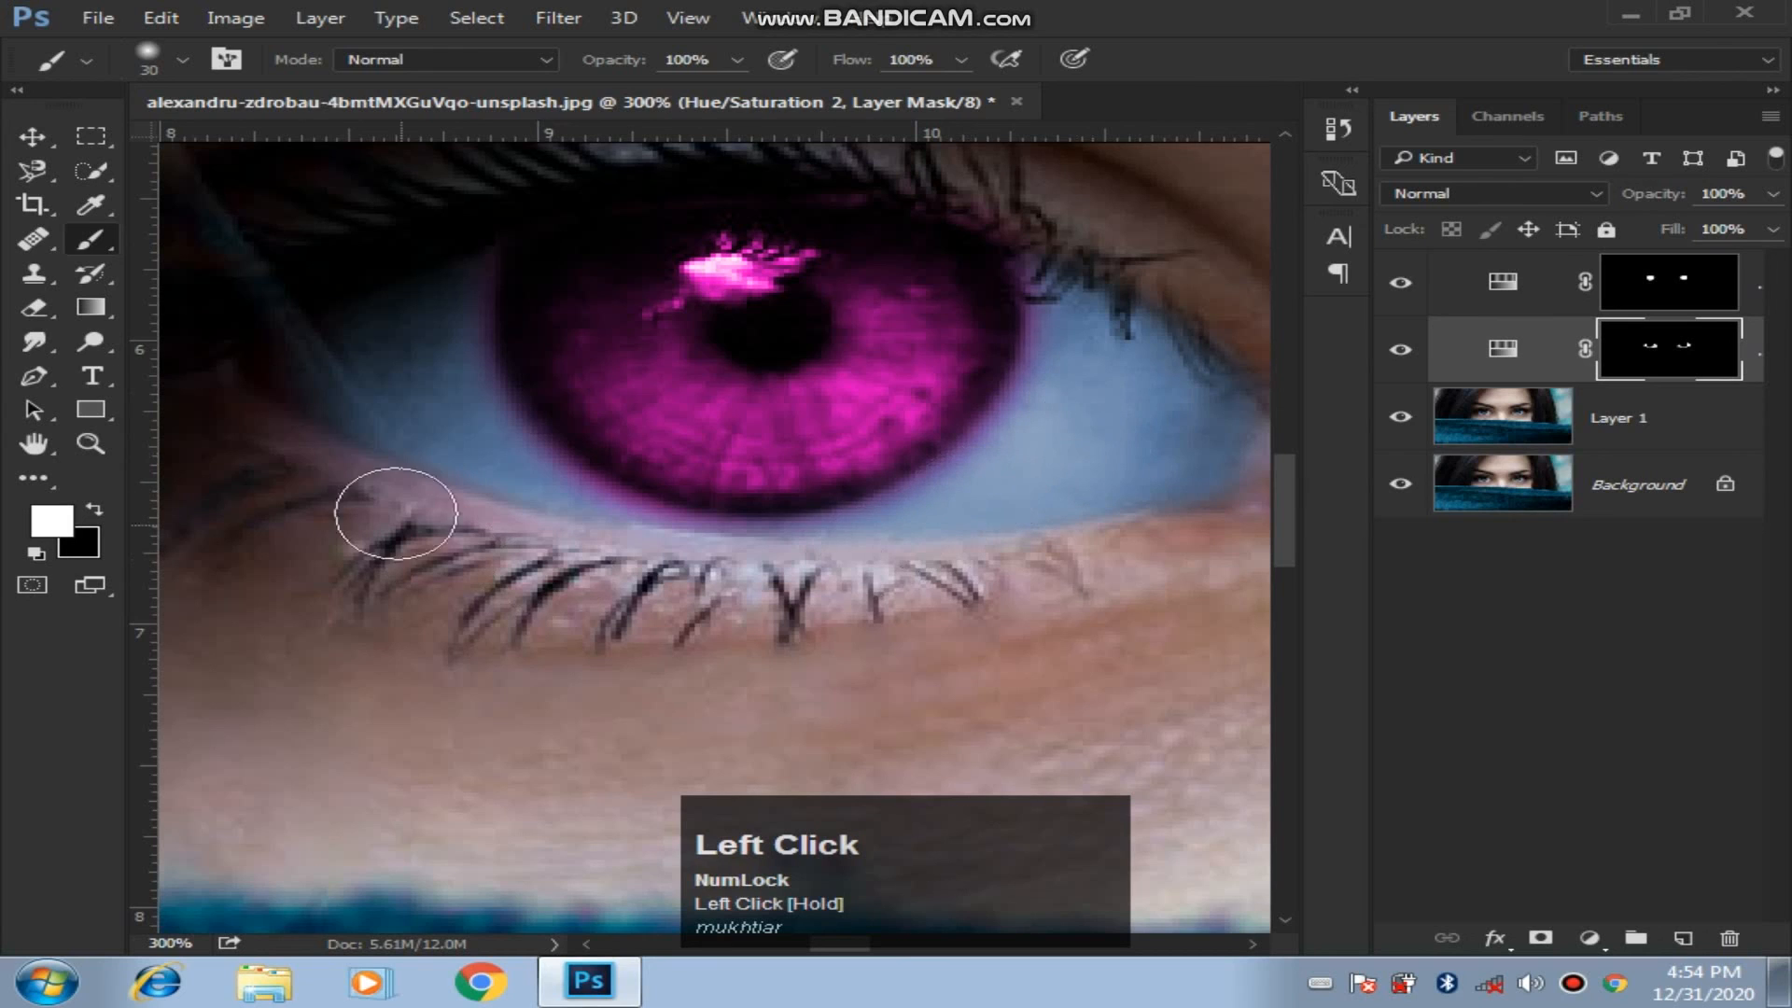
mouse_move(423, 391)
mouse_down()
mouse_move(433, 324)
mouse_move(438, 386)
mouse_move(389, 365)
mouse_up()
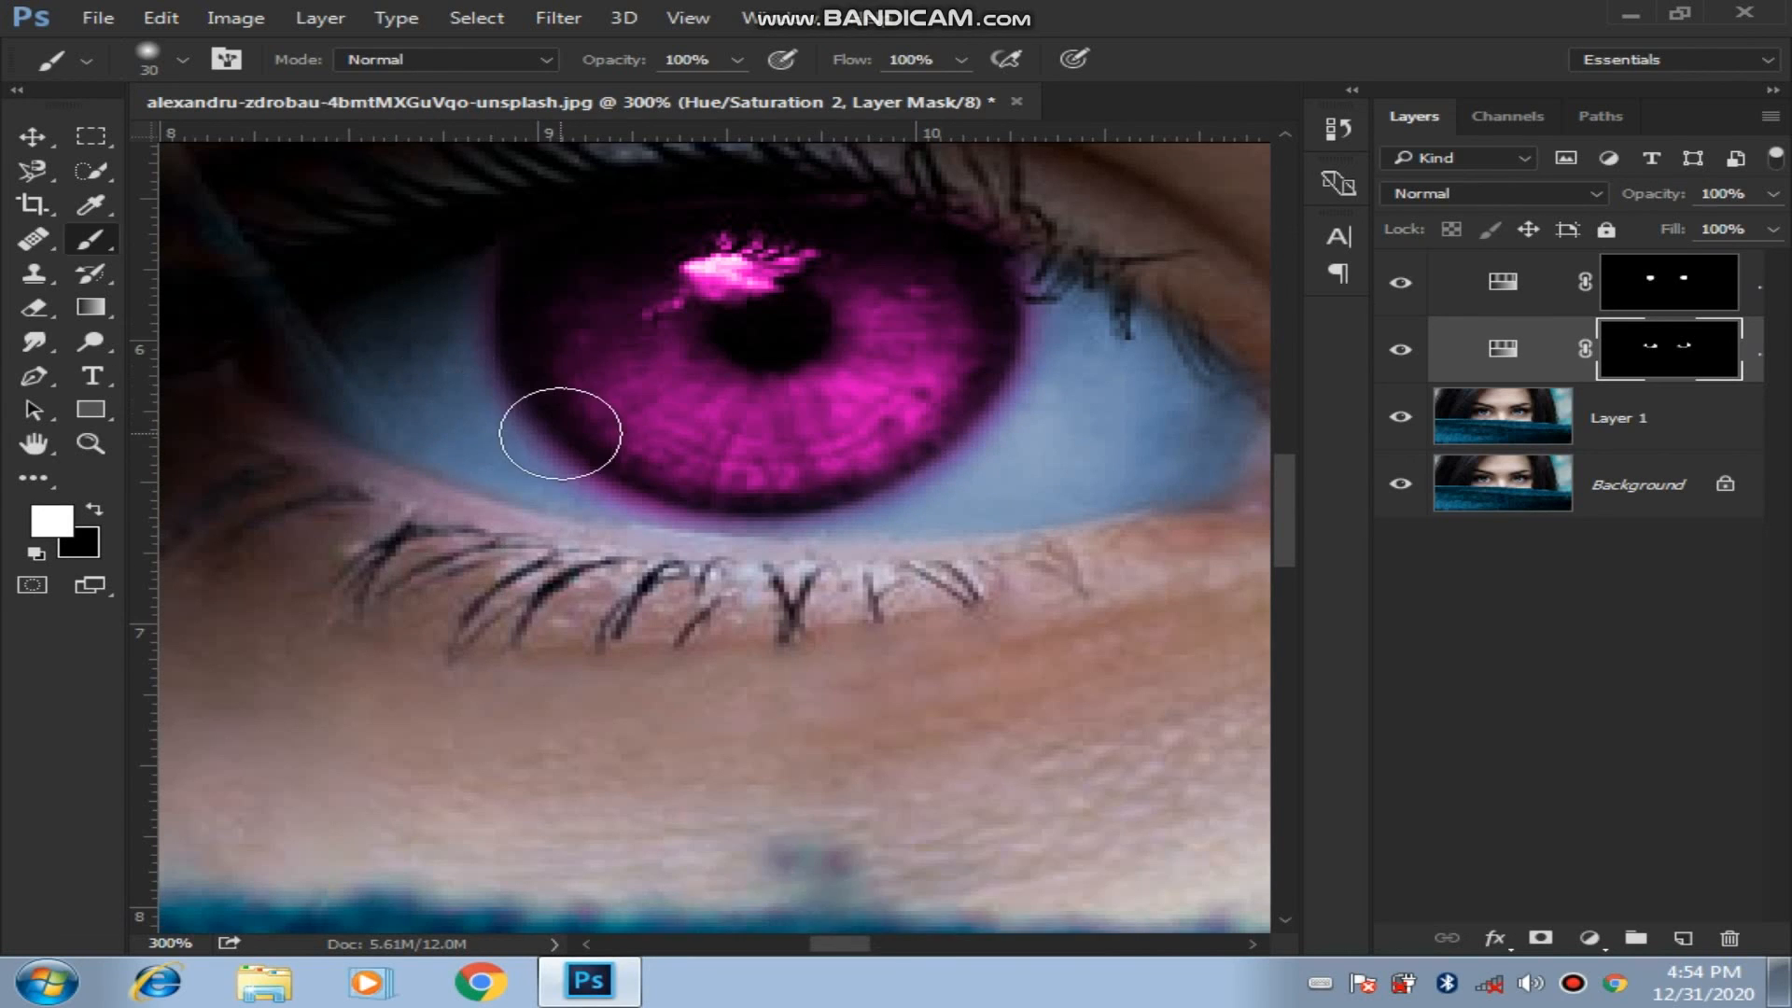
Select both Hue/Saturation layers and Layer 1 and put them into one group.
key(ctrl+0)
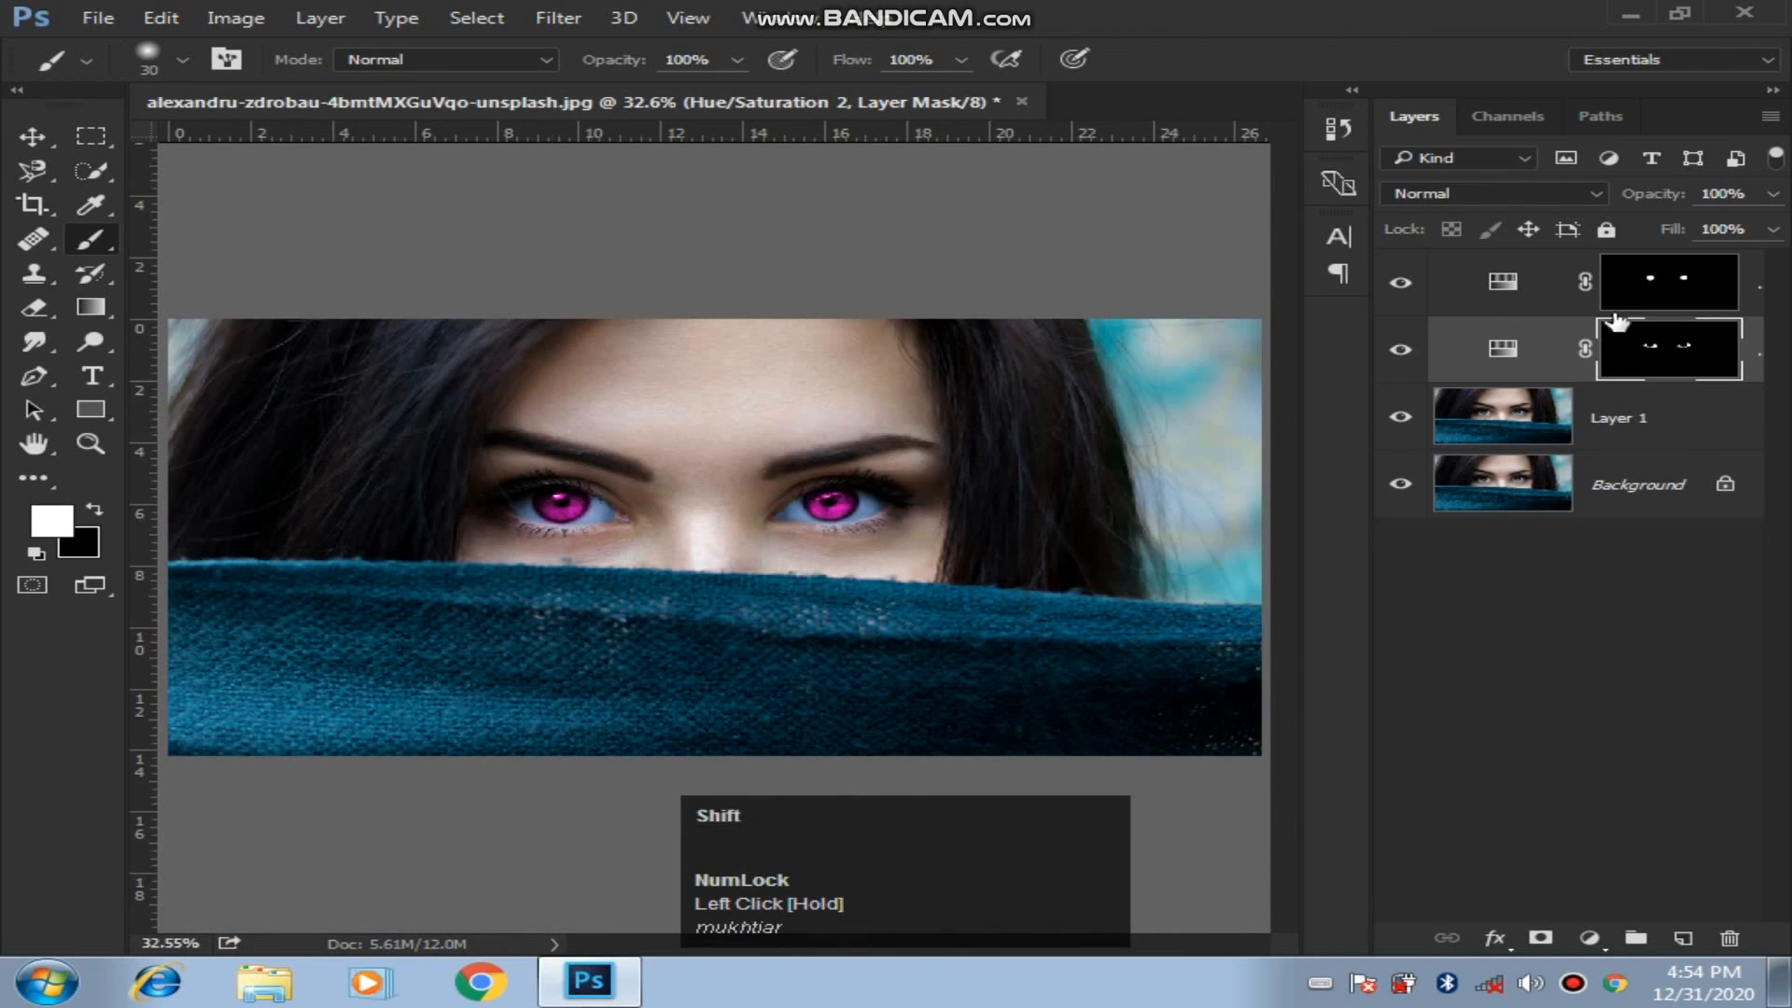
shift+click(1551, 301)
shift+click(1496, 417)
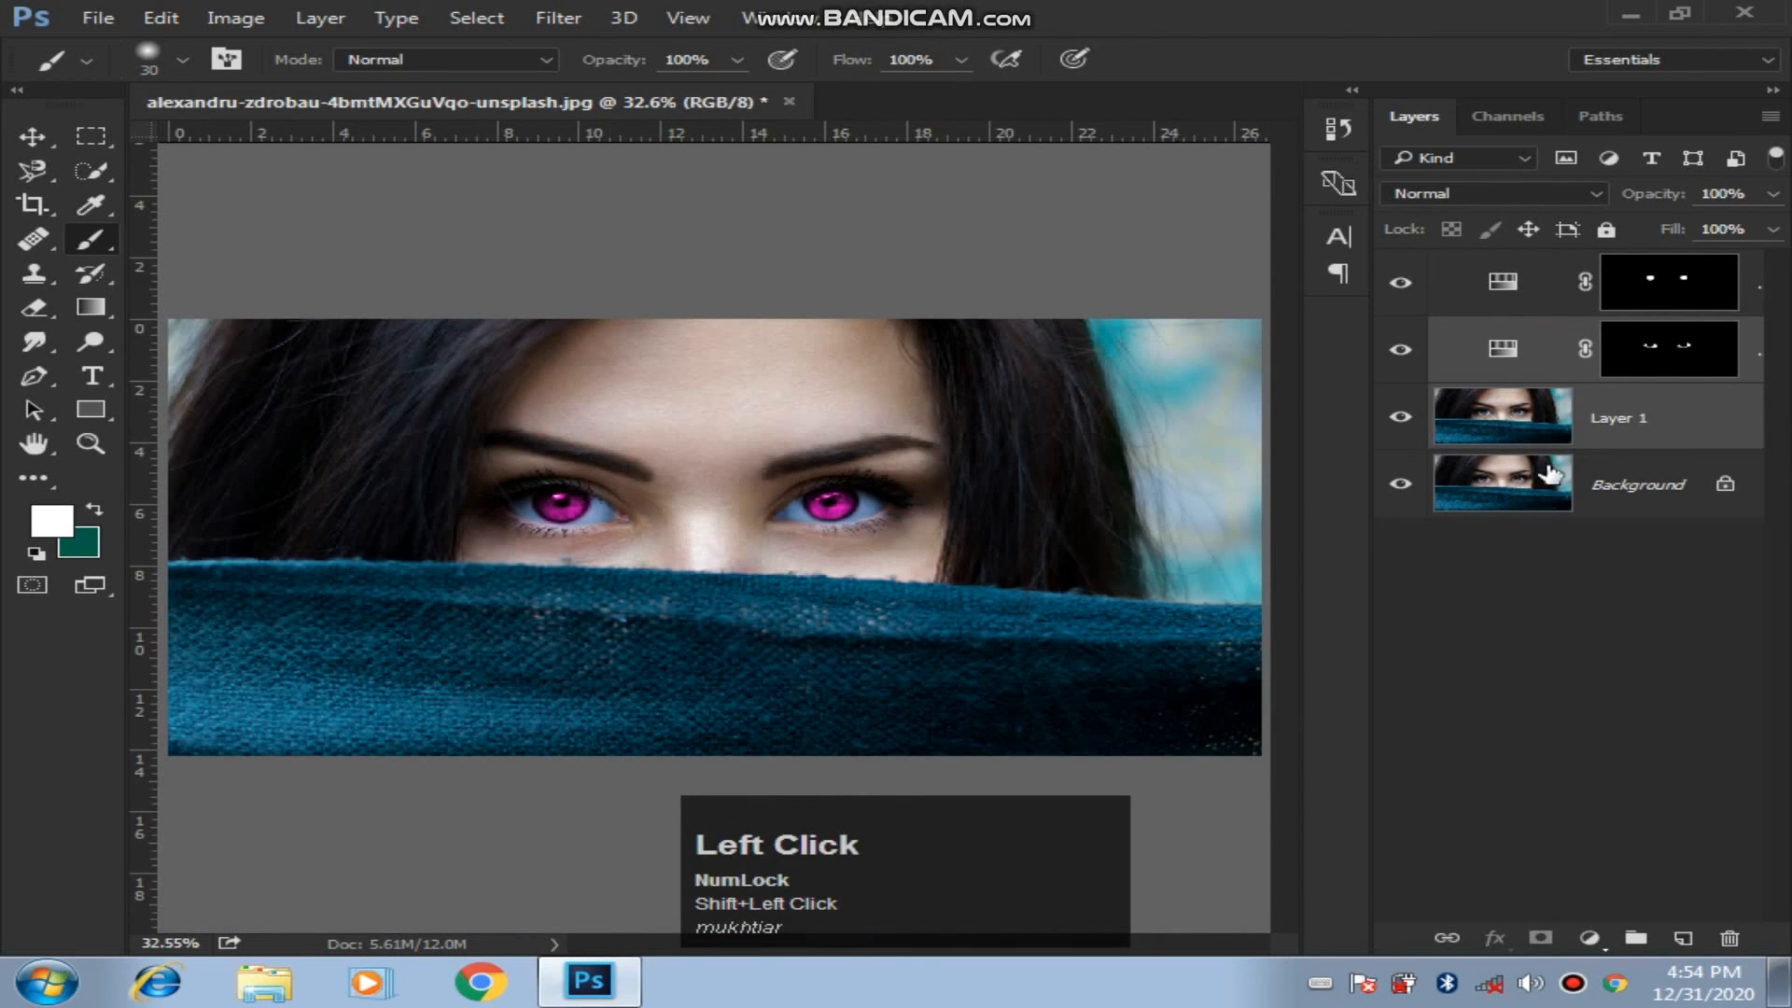
shift+click(1529, 309)
key(ctrl+g)
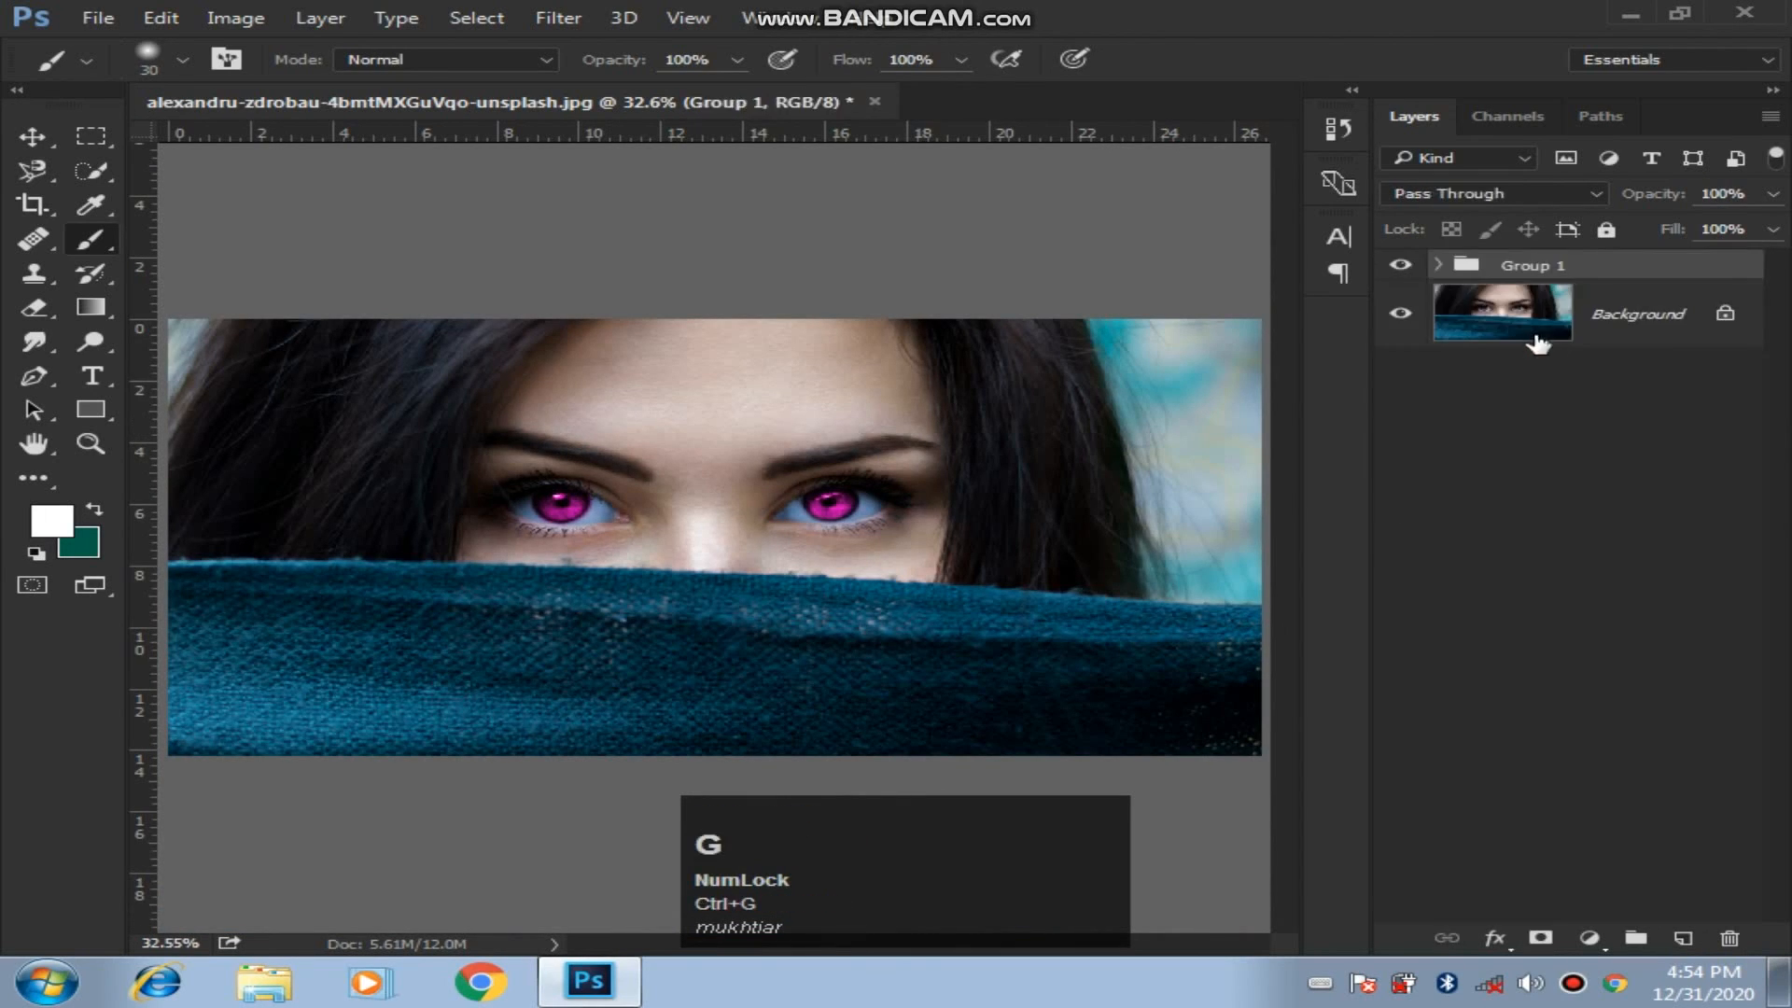
Rename the new layer group to "eye colorize".
double_click(1540, 268)
text(e)
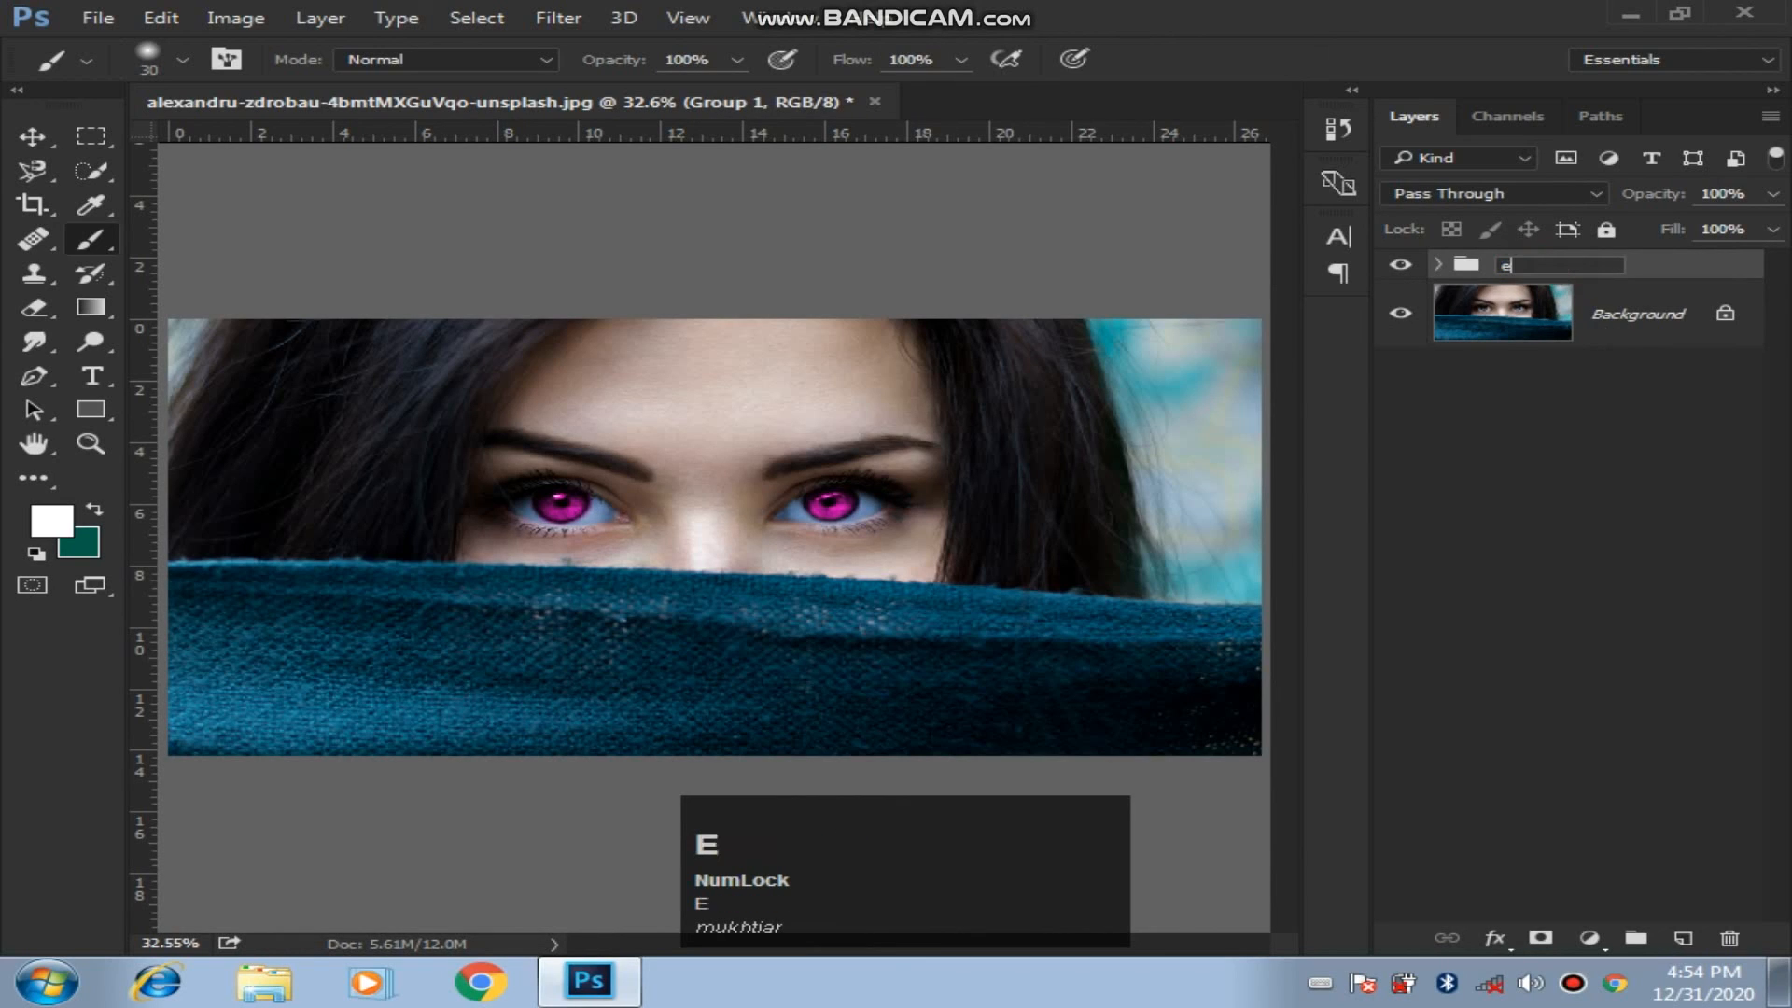
text(ye colorize)
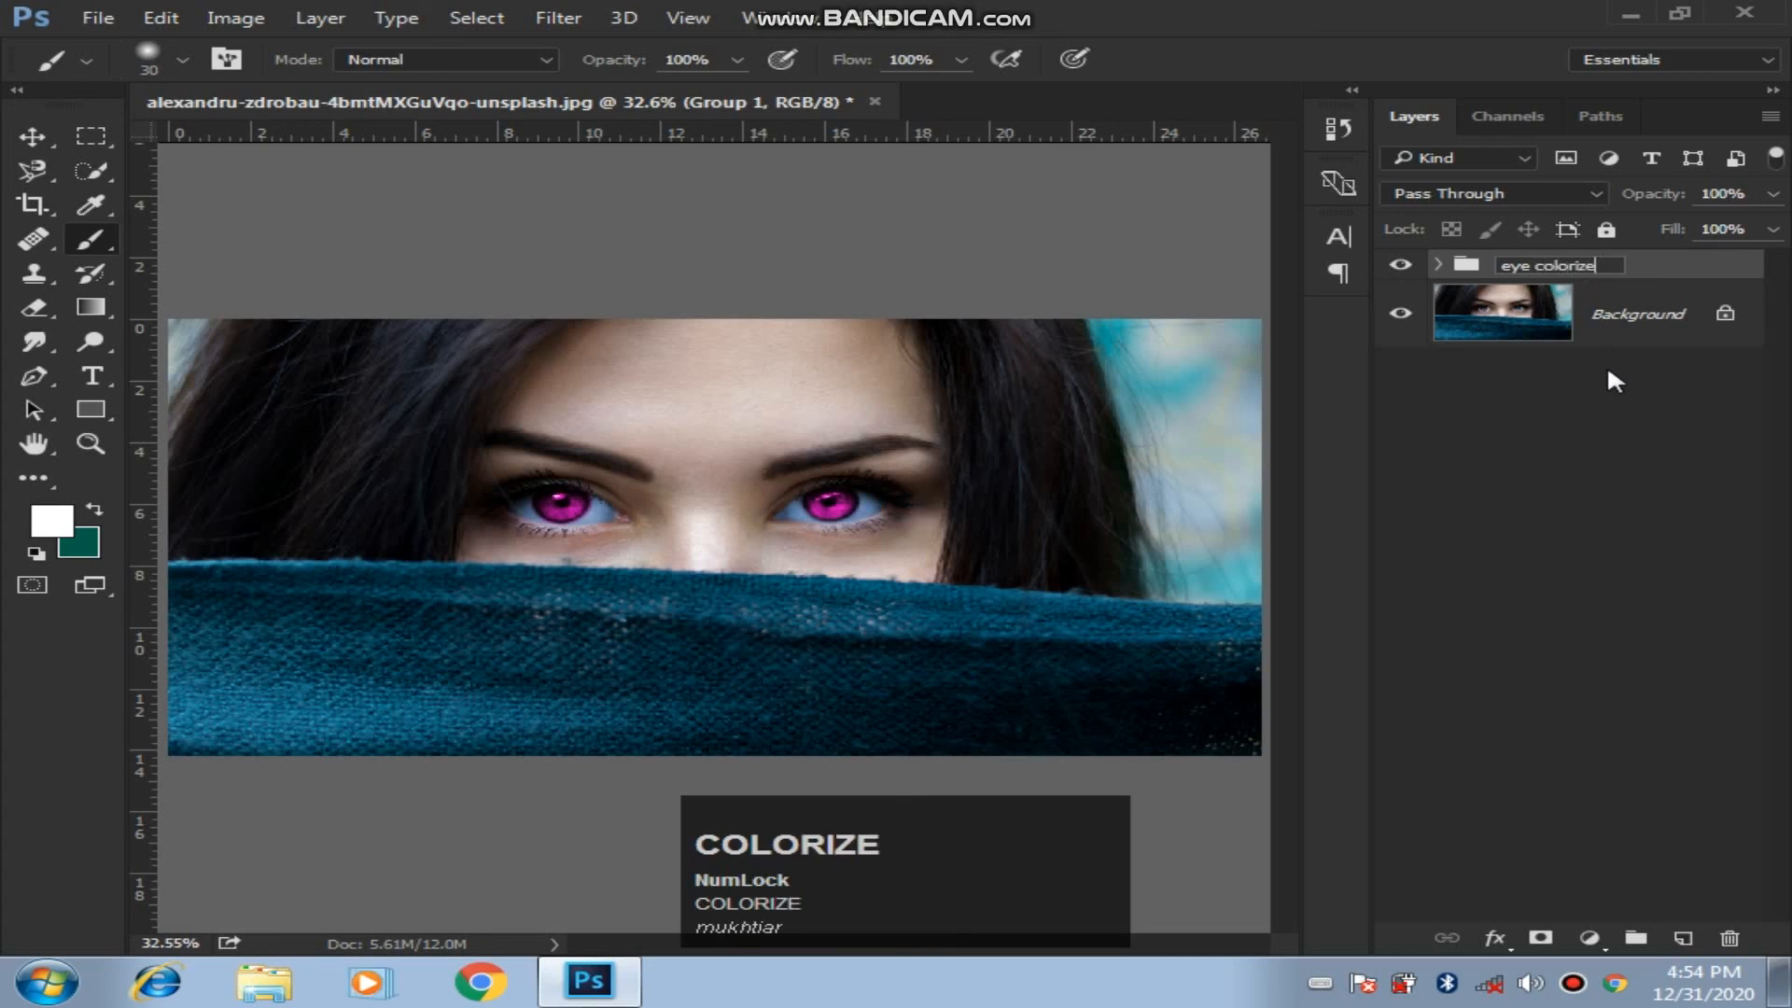
key(Return)
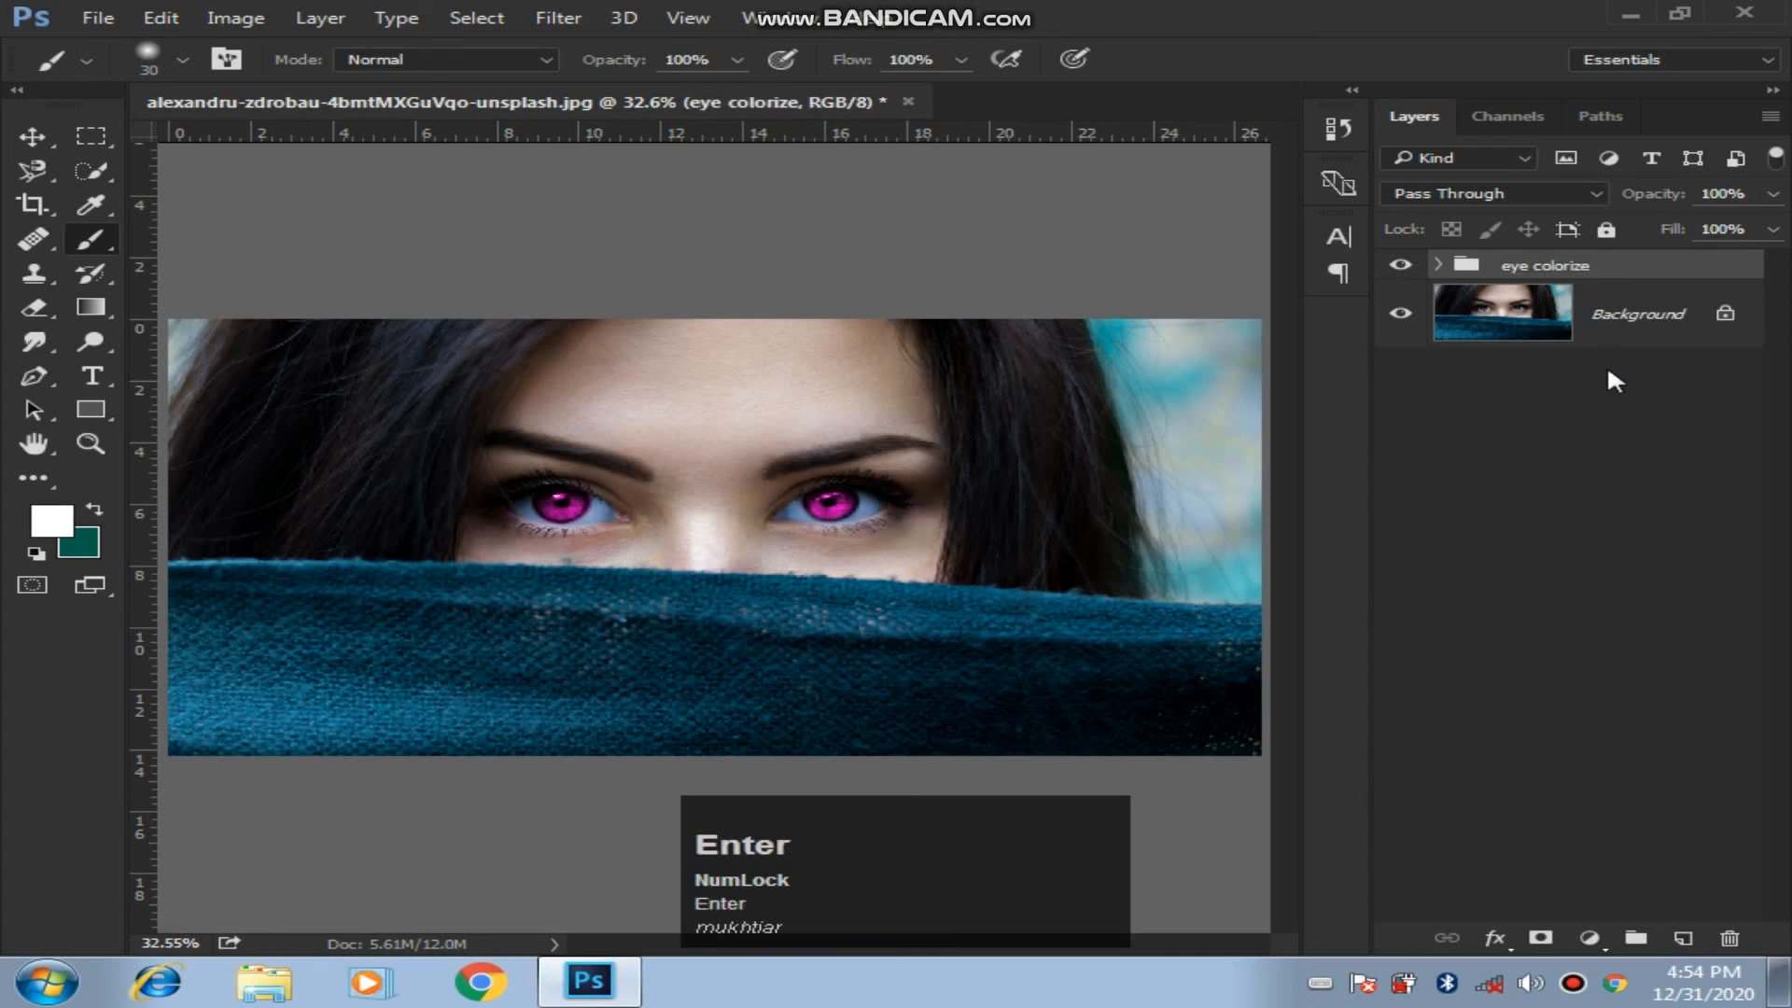